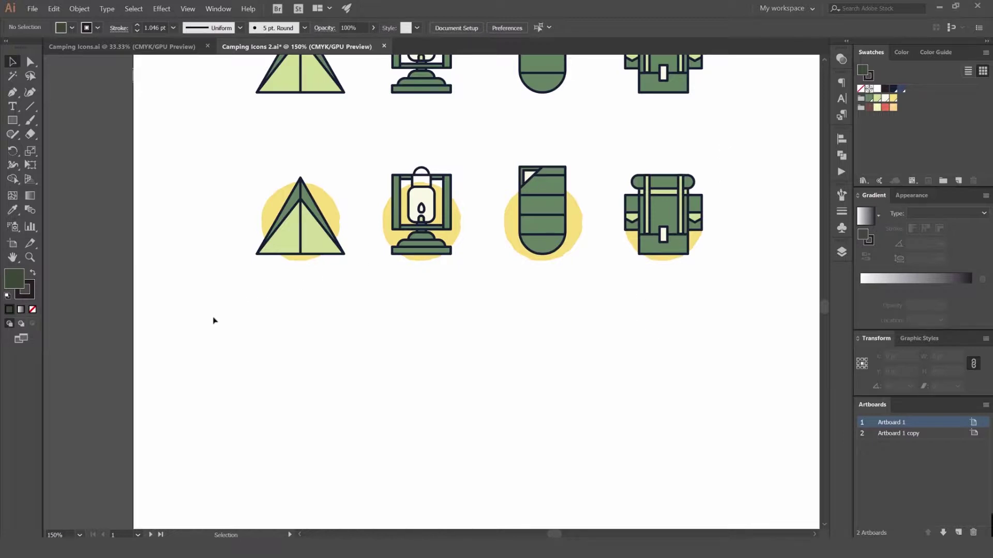
drag(213, 318, 718, 147)
key(space)
drag(602, 240, 517, 304)
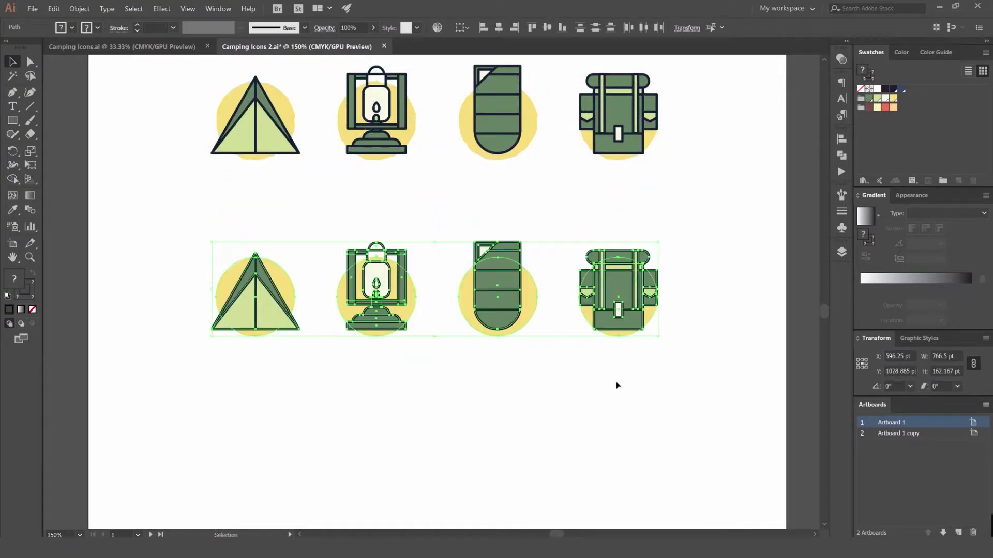
click(616, 385)
scroll(552, 388, up, 1)
drag(551, 387, 580, 380)
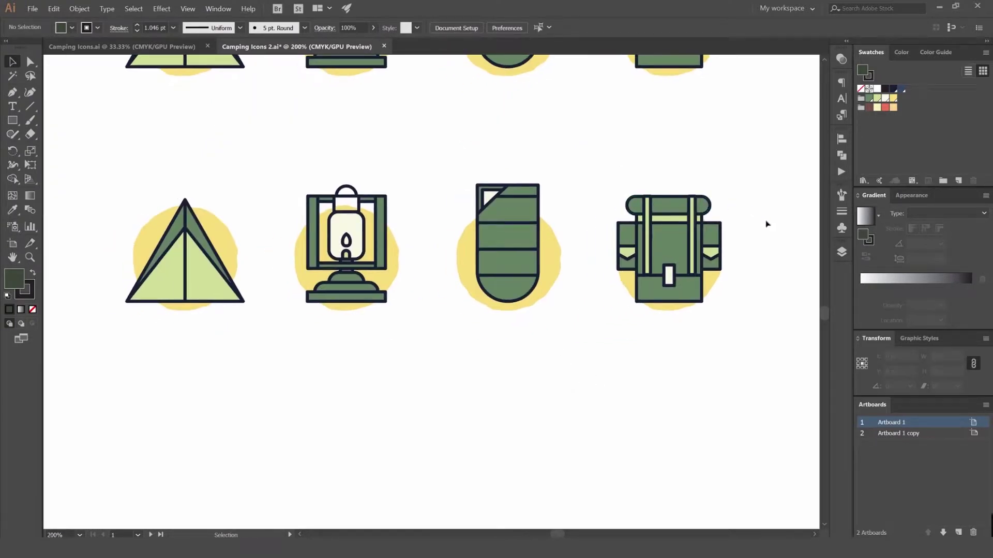
Show the document's layer list and make Shading the active layer
click(841, 252)
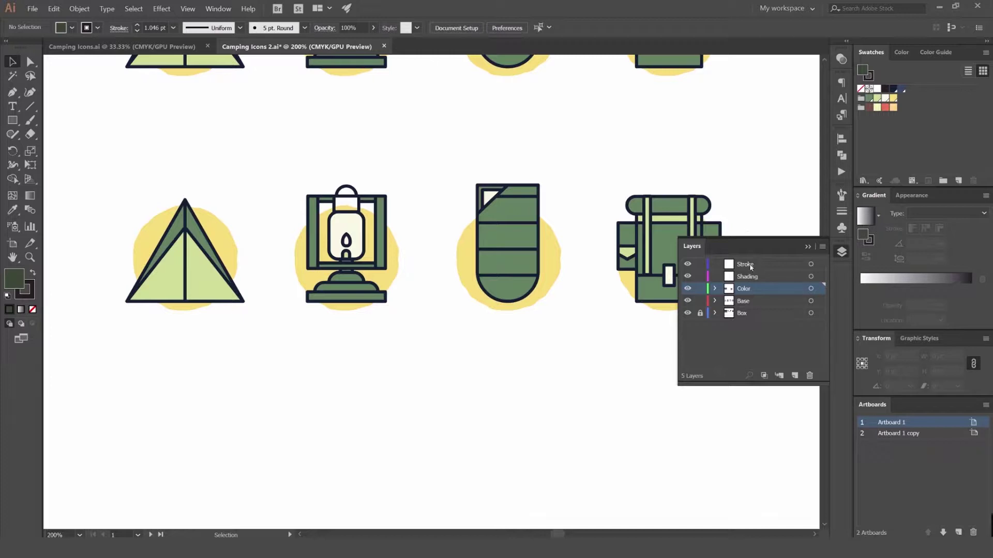
click(745, 264)
click(747, 276)
Examine closely how the dark strokes overlap the colored fills on the lower-row lantern's frame
drag(458, 212, 392, 169)
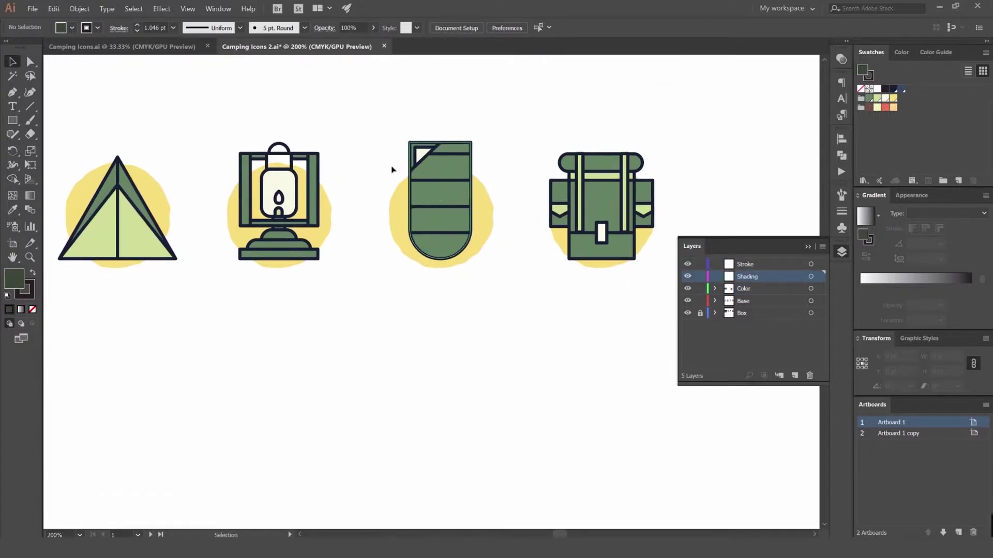
scroll(361, 184, up, 4)
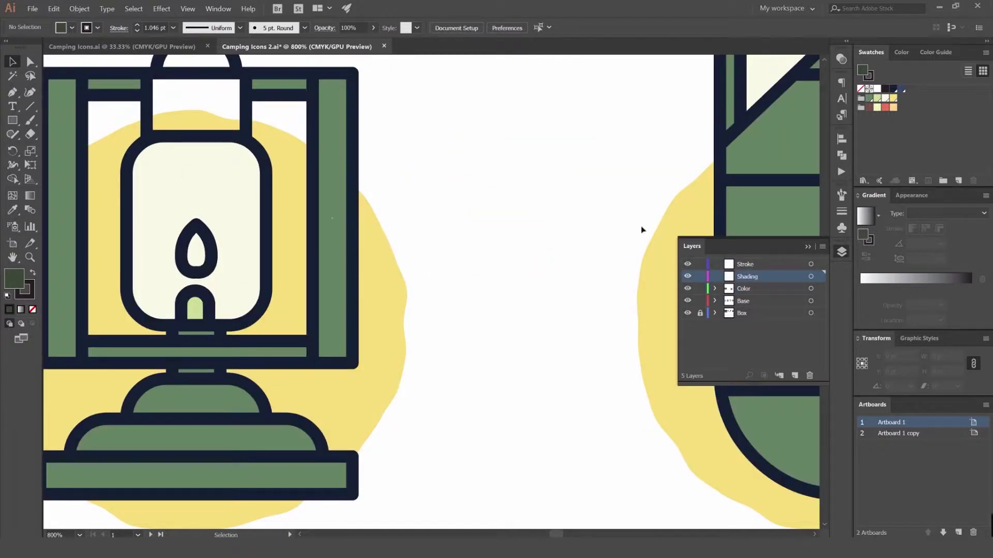
alt+scroll(485, 249, down, 2)
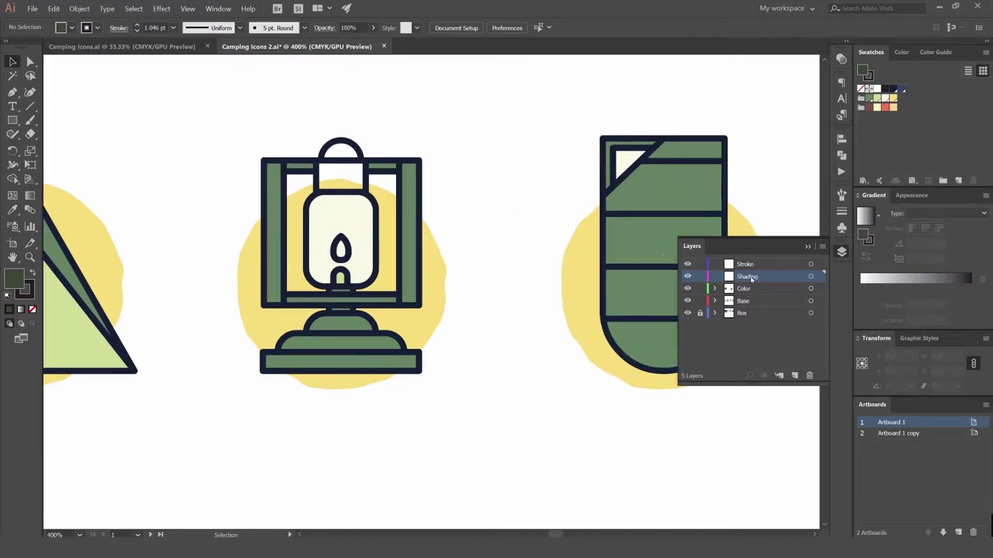
scroll(473, 223, down, 1)
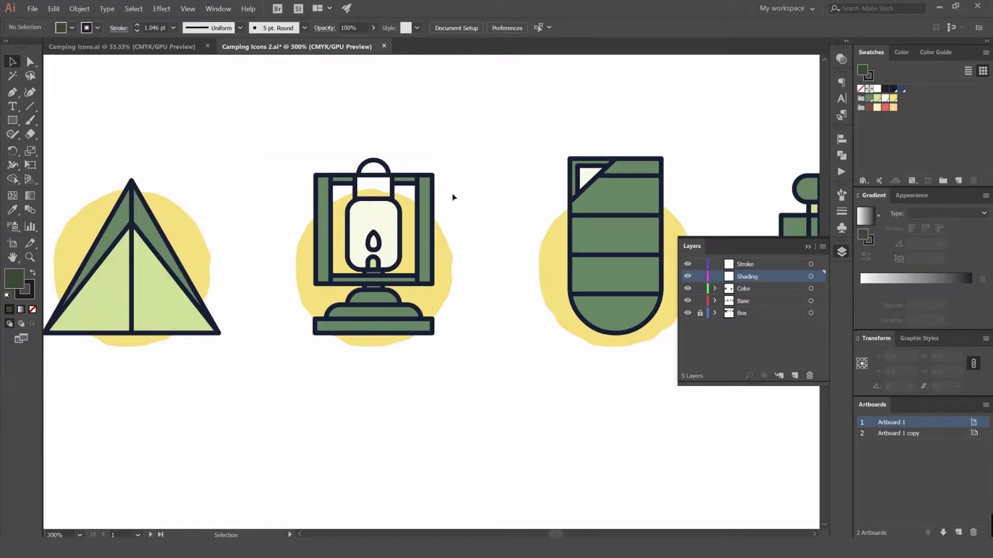
drag(453, 196, 532, 192)
scroll(412, 168, up, 4)
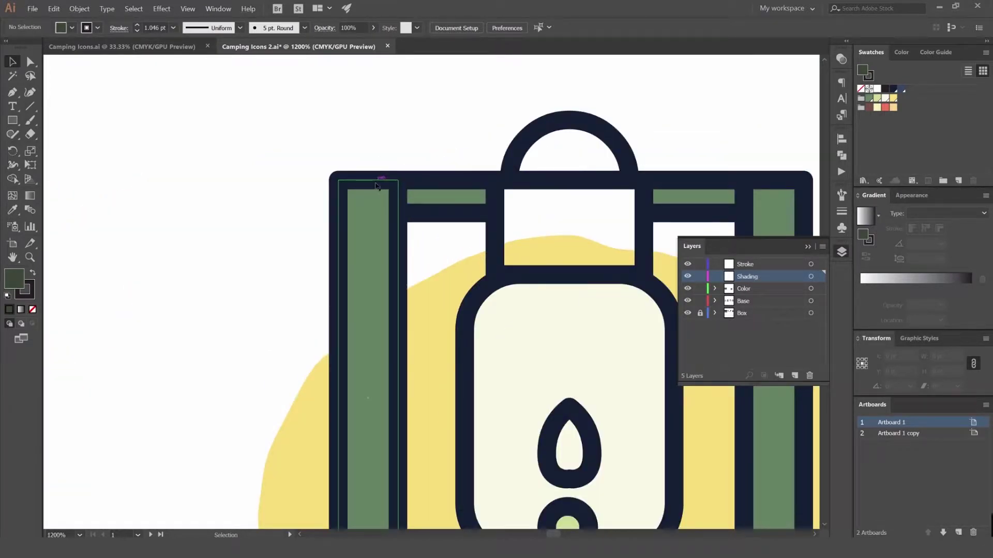
click(362, 184)
shift+click(341, 187)
alt+scroll(341, 187, up, 1)
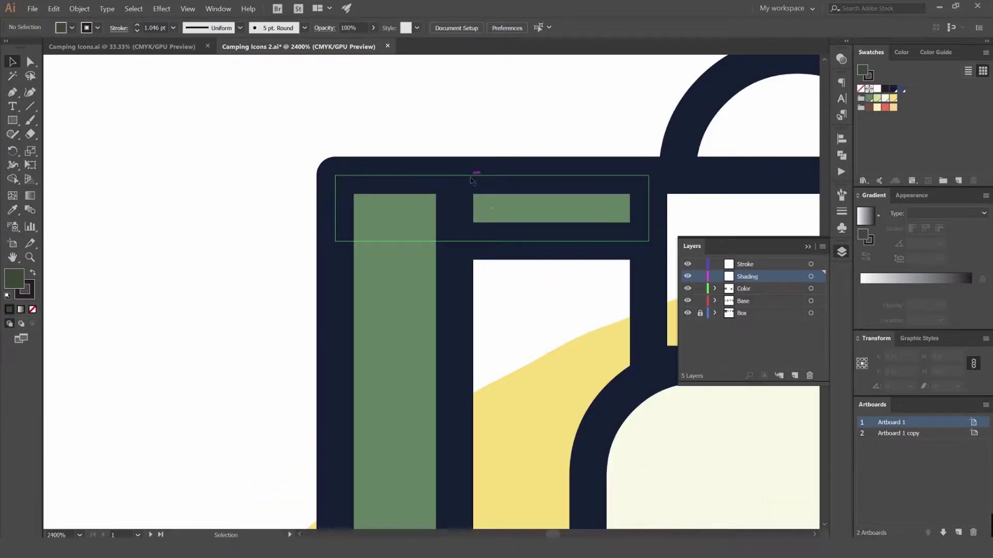
alt+scroll(472, 181, down, 3)
alt+scroll(447, 203, up, 2)
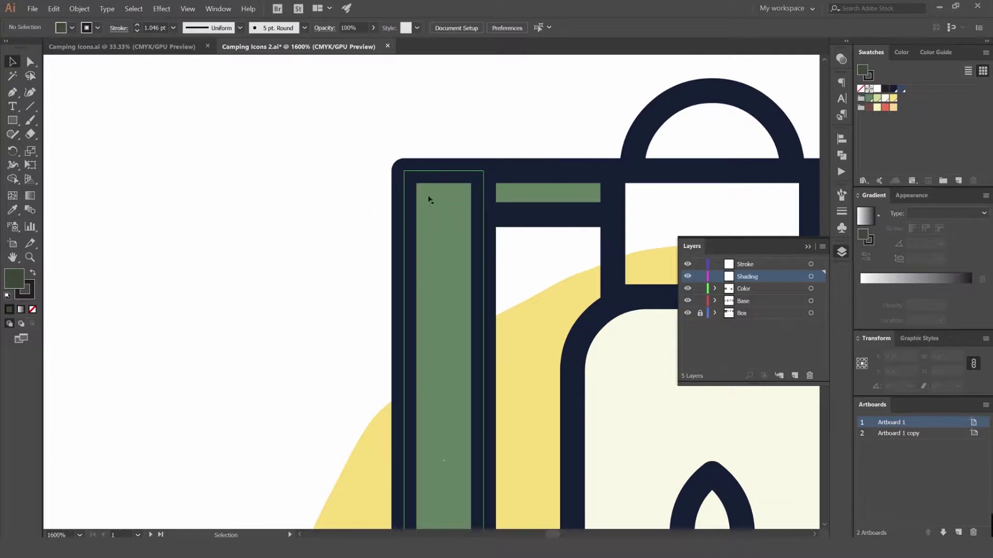
alt+scroll(446, 201, down, 7)
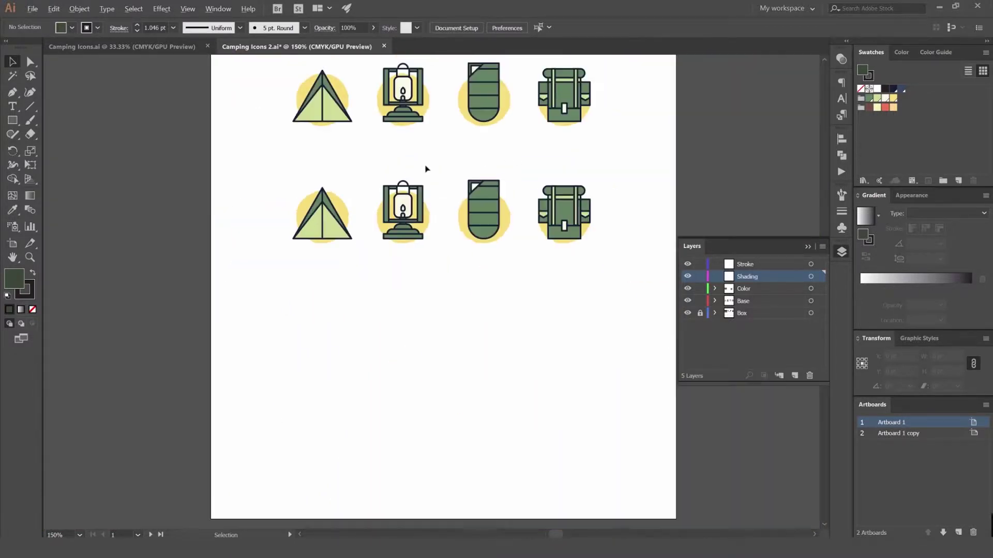
alt+scroll(557, 169, up, 1)
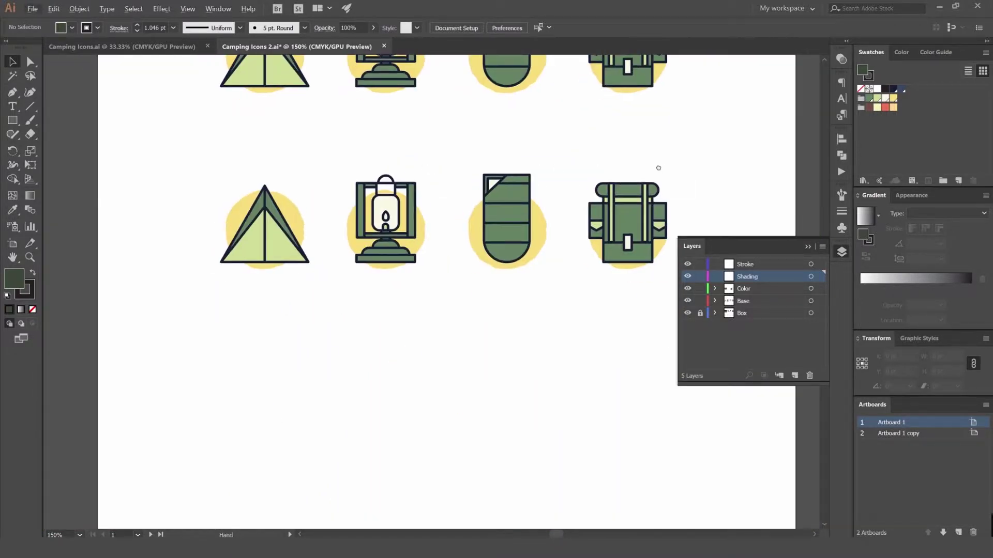
Duplicate the lower row of four camping icons in place, directly in front of the originals
drag(679, 148, 253, 289)
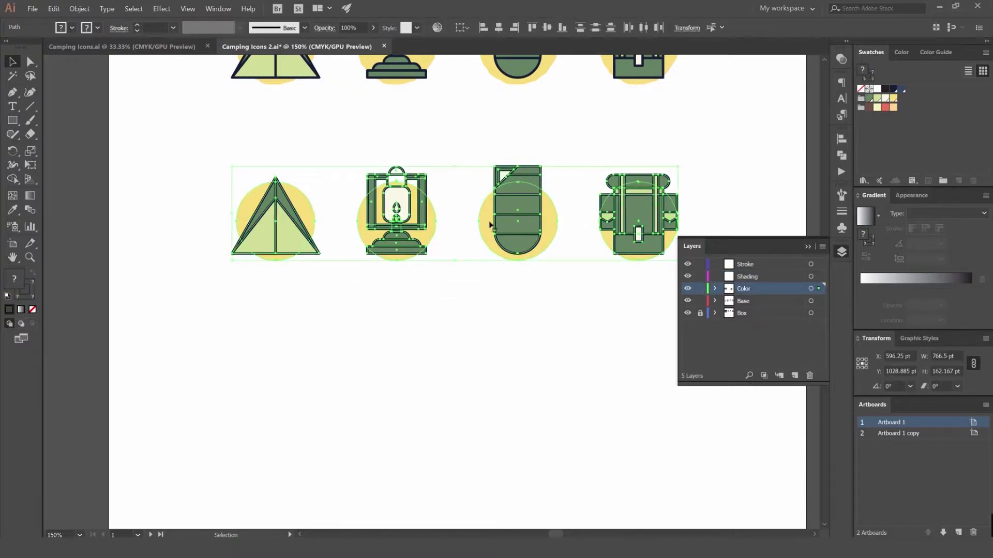
key(a)
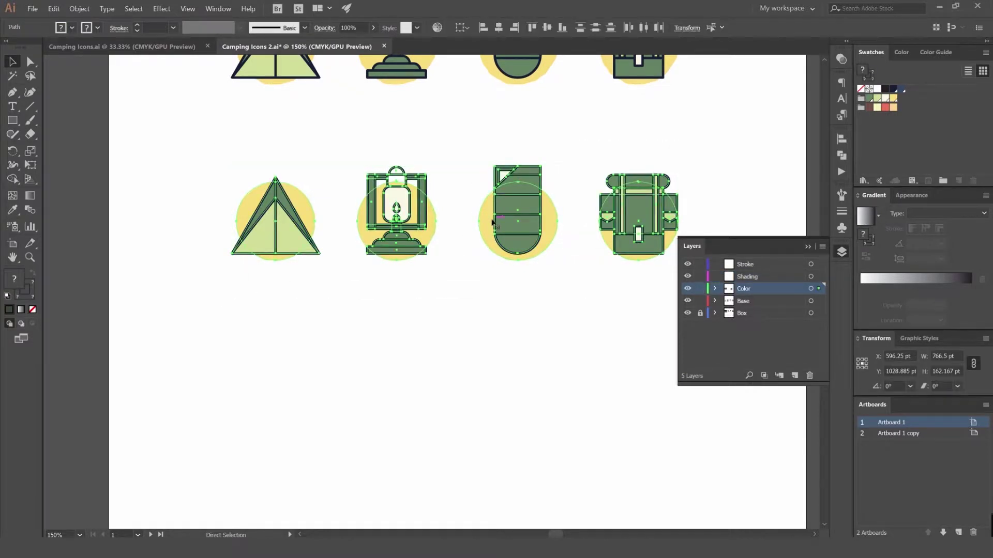
key(v)
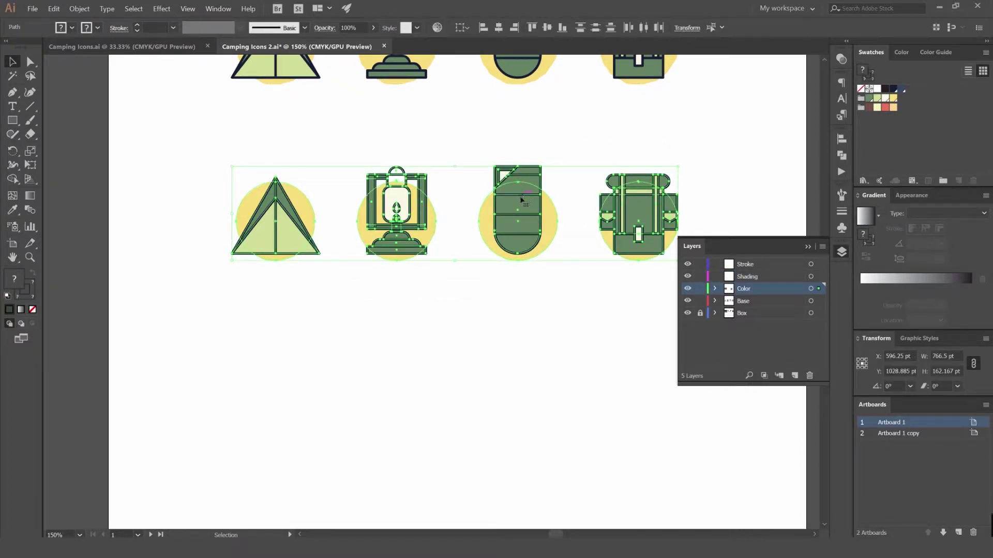
drag(515, 203, 515, 319)
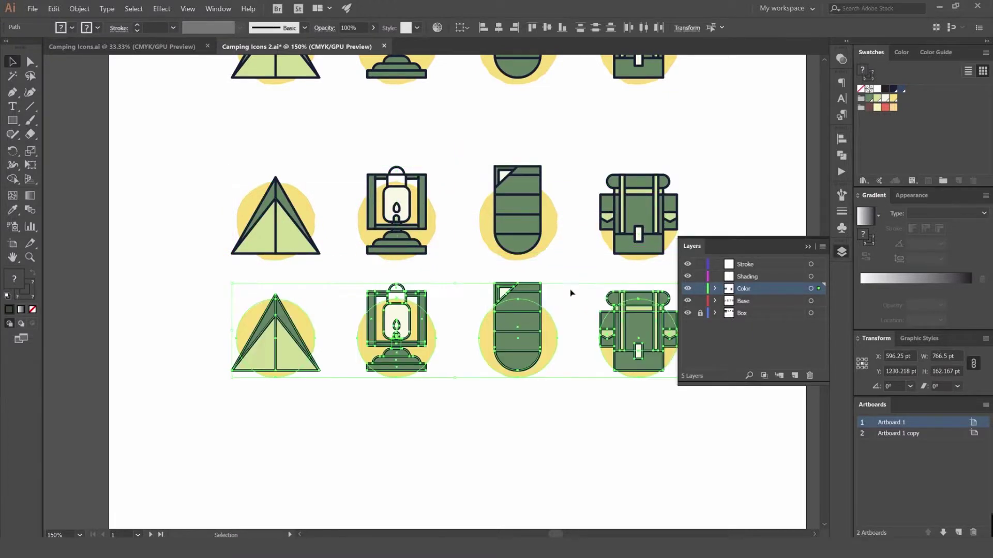
key(ctrl+z)
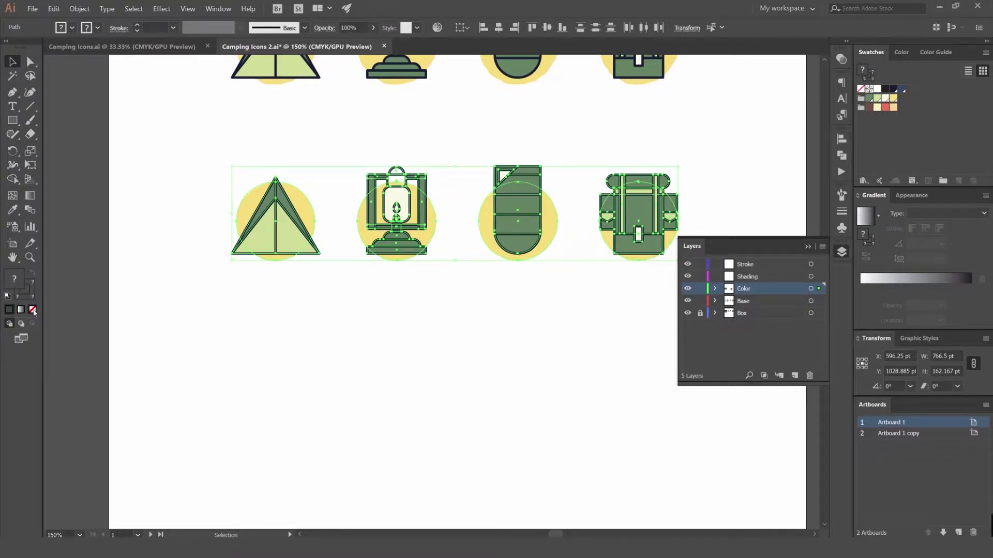
Remove the fill from the duplicated icons and check the bare outlines apart from the colored originals
click(34, 311)
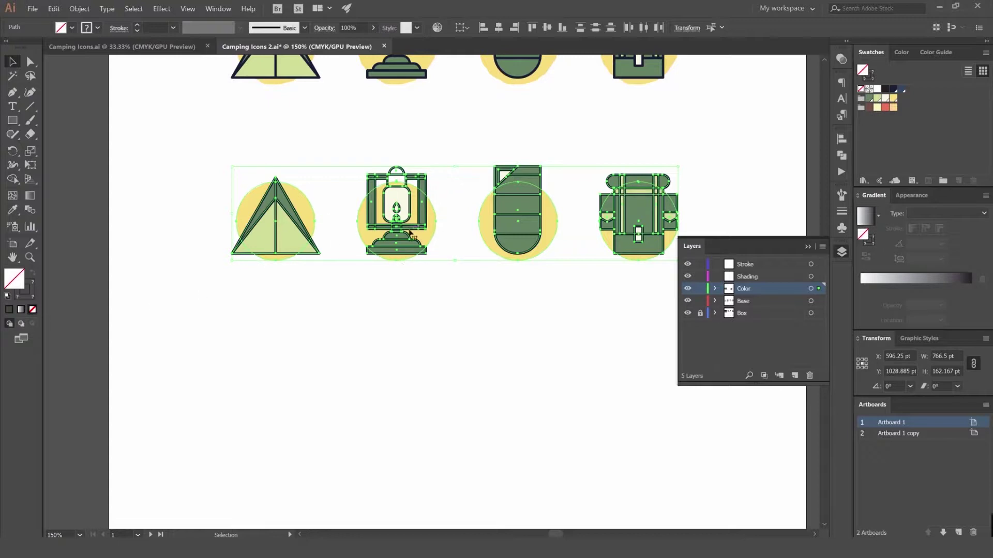
drag(411, 234, 371, 335)
scroll(380, 310, up, 2)
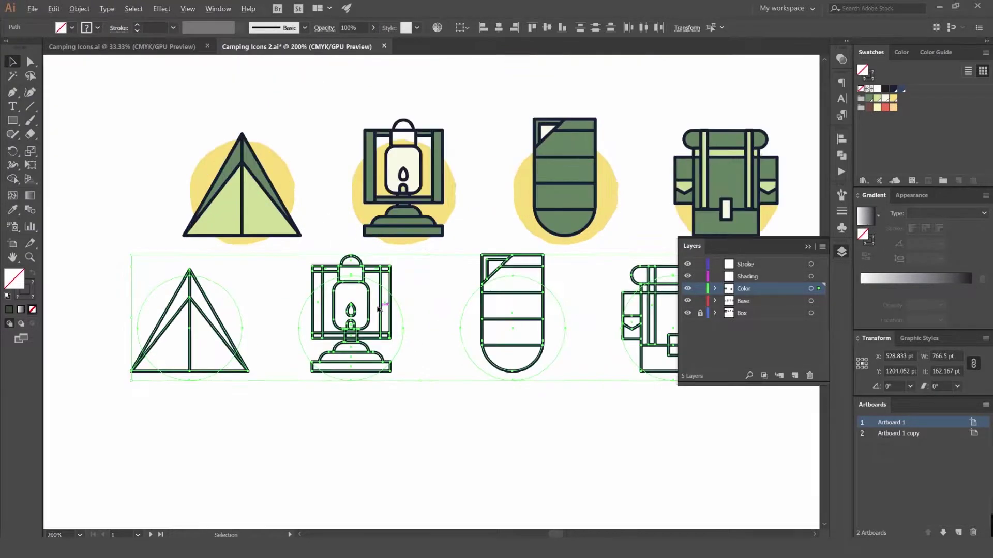
scroll(444, 307, down, 1)
key(ctrl+z)
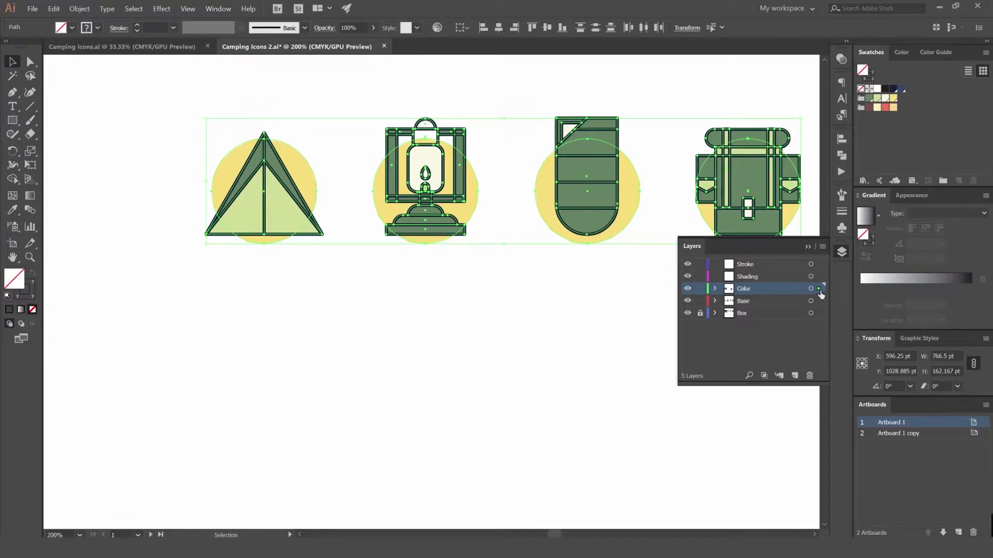
Transfer the outline-only copy of the icons from the Color layer to the Stroke layer
drag(821, 293, 820, 266)
drag(633, 270, 563, 284)
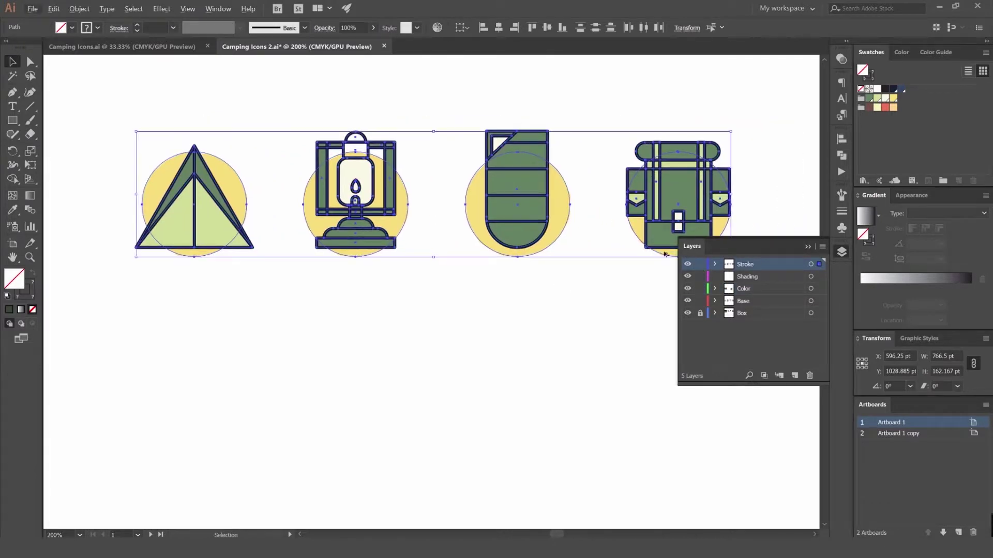
drag(641, 218, 558, 348)
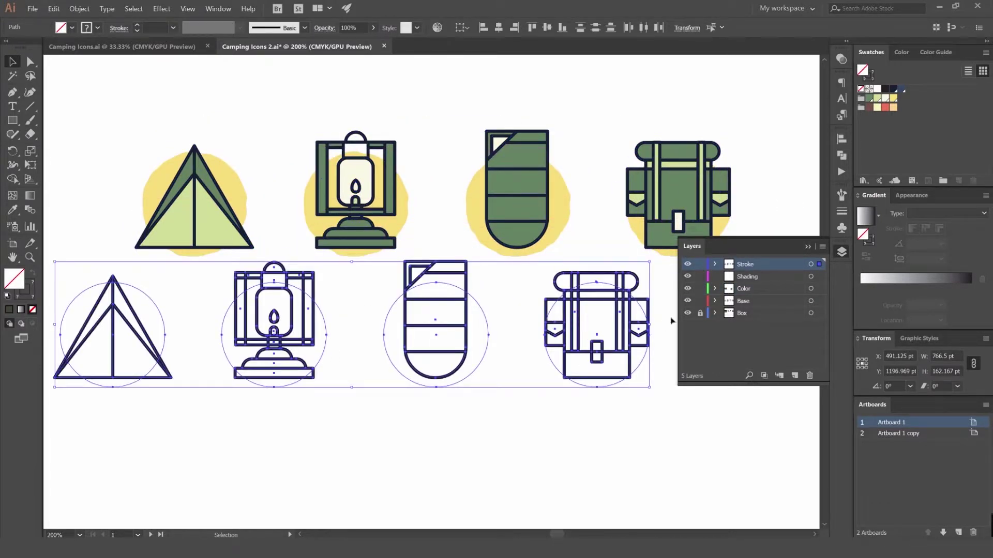
Check the Stroke layer by hiding and showing it, and lock it
click(688, 264)
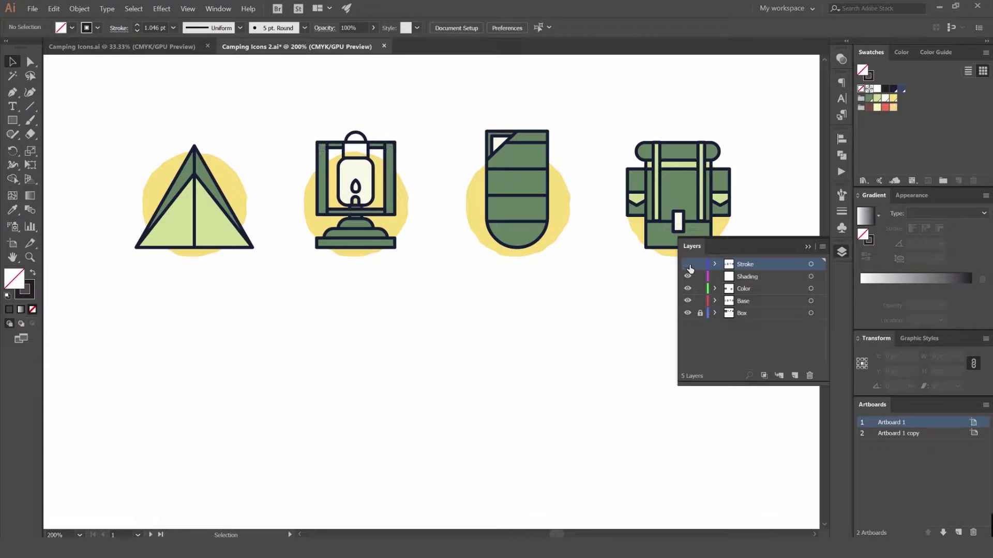
click(688, 265)
drag(523, 268, 534, 288)
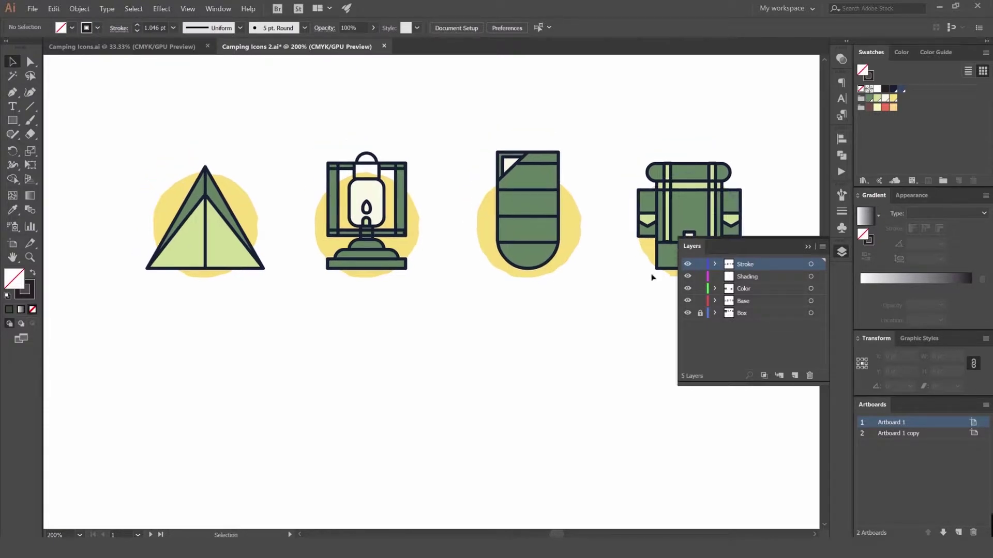
click(701, 264)
Make Color the active layer and select the four colored icons in the lower row
key(ctrl+minus)
click(755, 277)
click(752, 290)
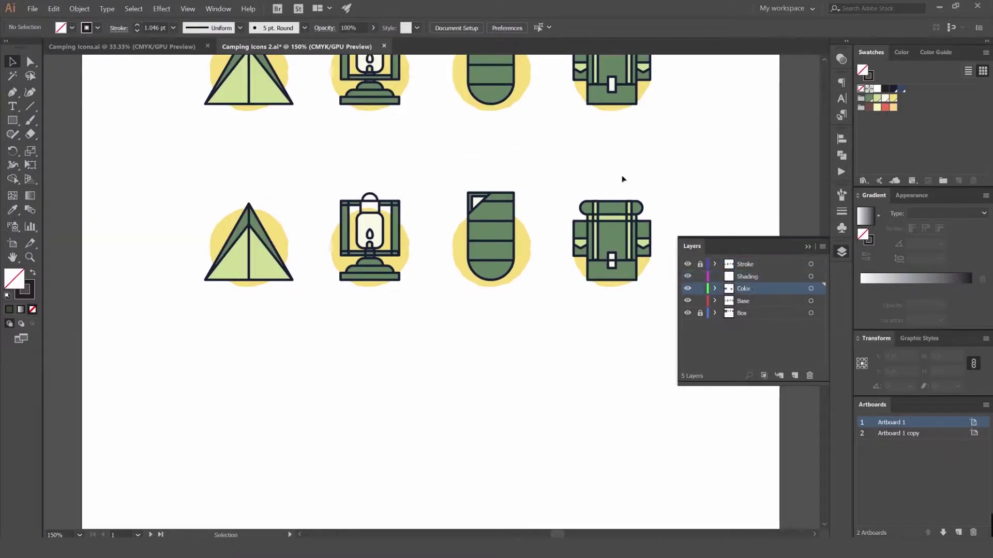
drag(638, 173, 199, 332)
drag(275, 267, 269, 380)
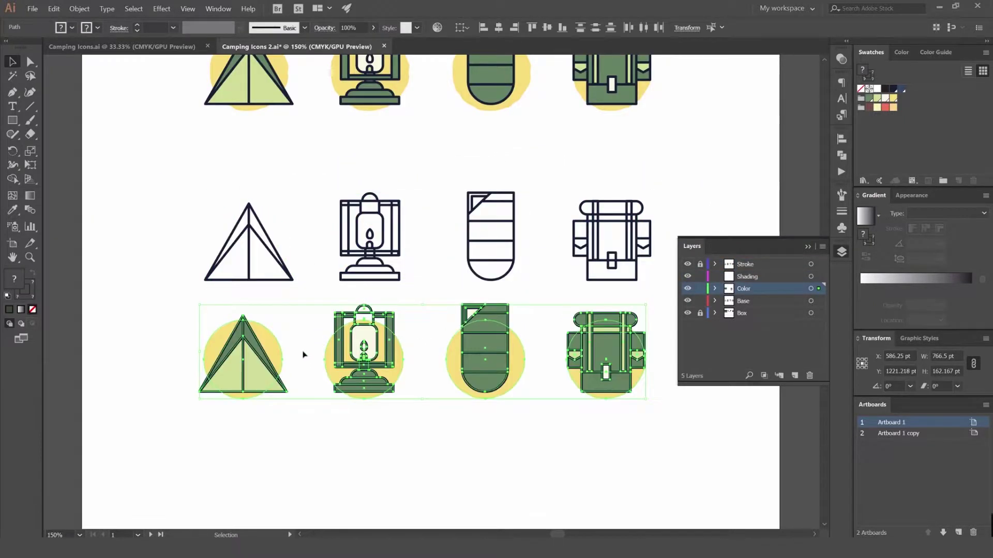
key(ctrl+z)
key(ctrl+plus)
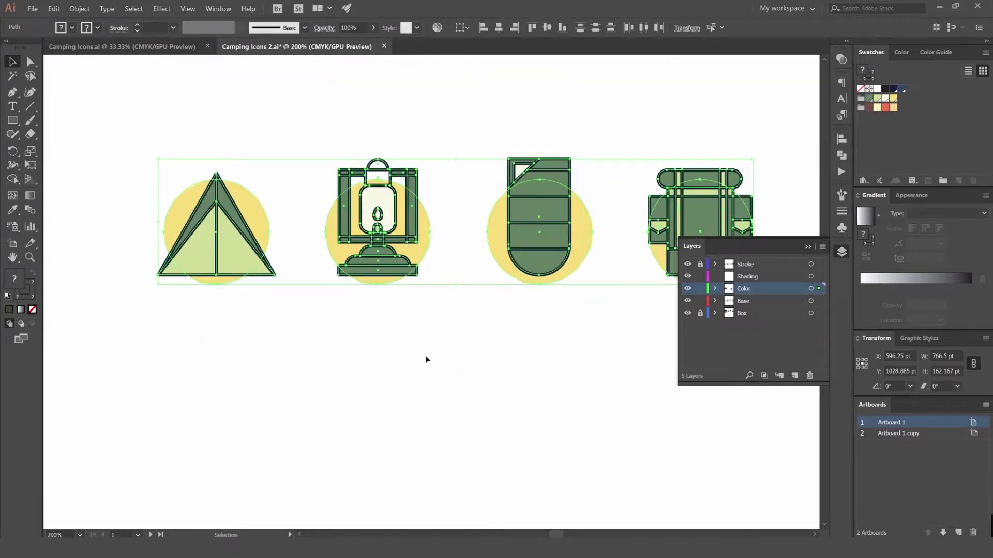
Remove the stroke from the selected colored icons and check the plain fills apart from the outlines
key(x)
key(slash)
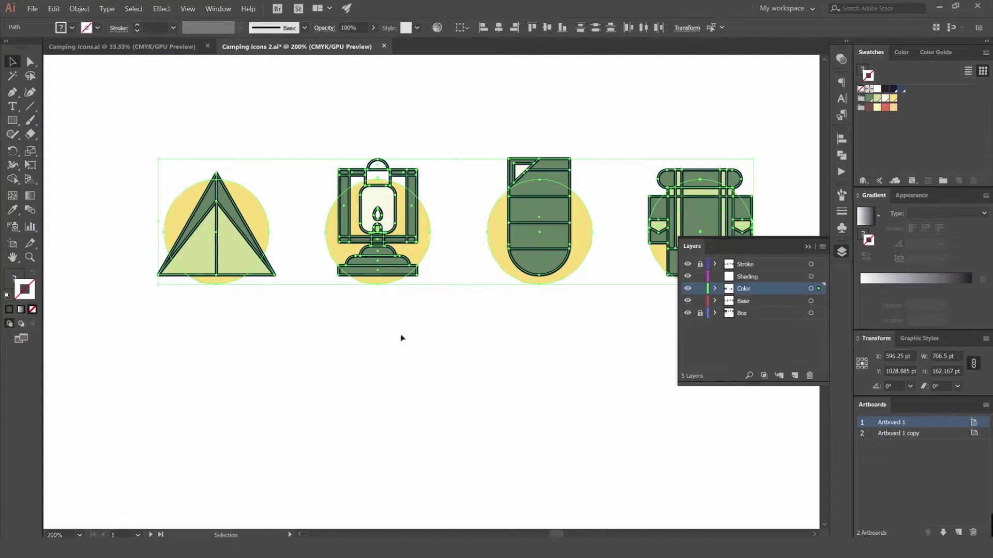
drag(409, 217, 445, 368)
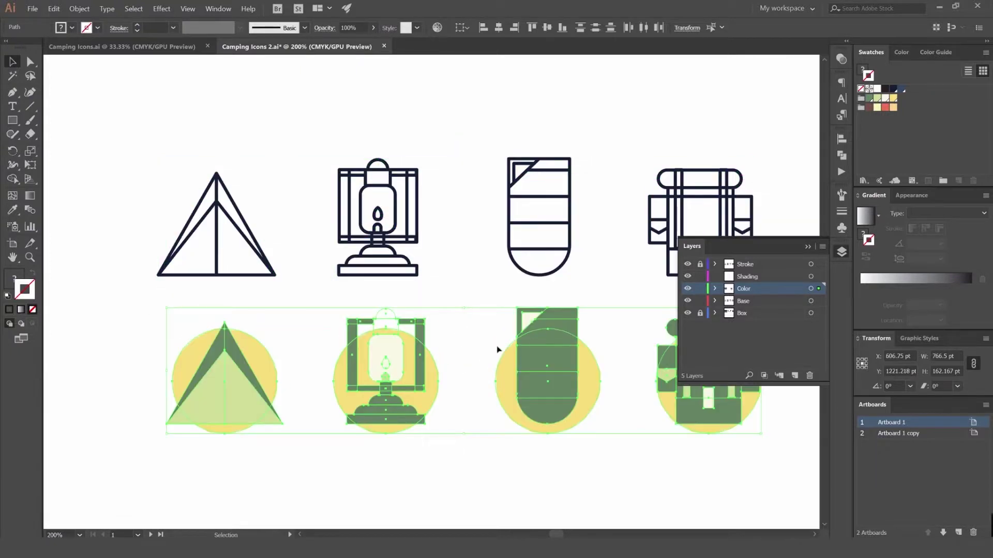
scroll(603, 321, down, 1)
drag(588, 336, 486, 273)
drag(386, 208, 418, 241)
drag(489, 322, 484, 211)
Lock the Color layer and make Shading the active layer with no artwork selected
click(750, 265)
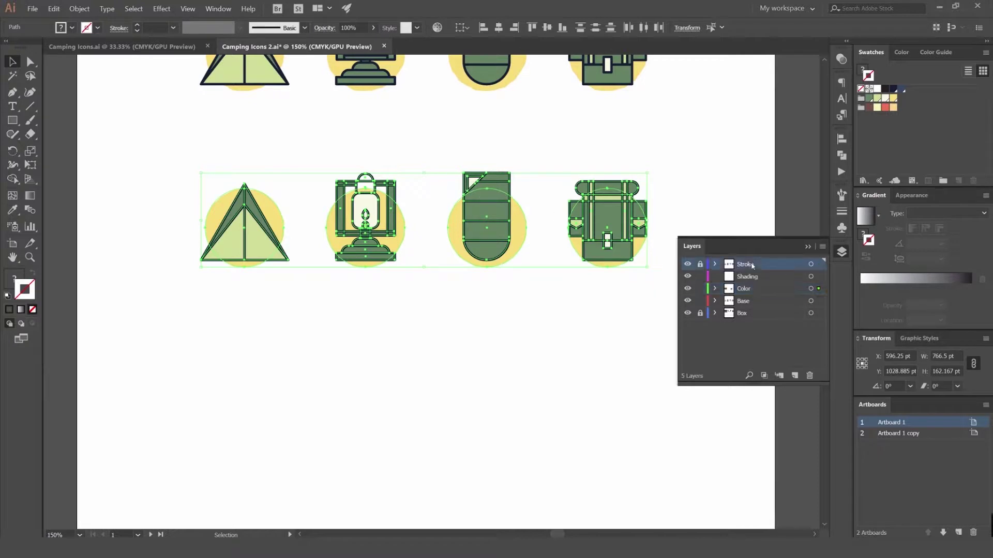
click(745, 291)
scroll(385, 204, up, 1)
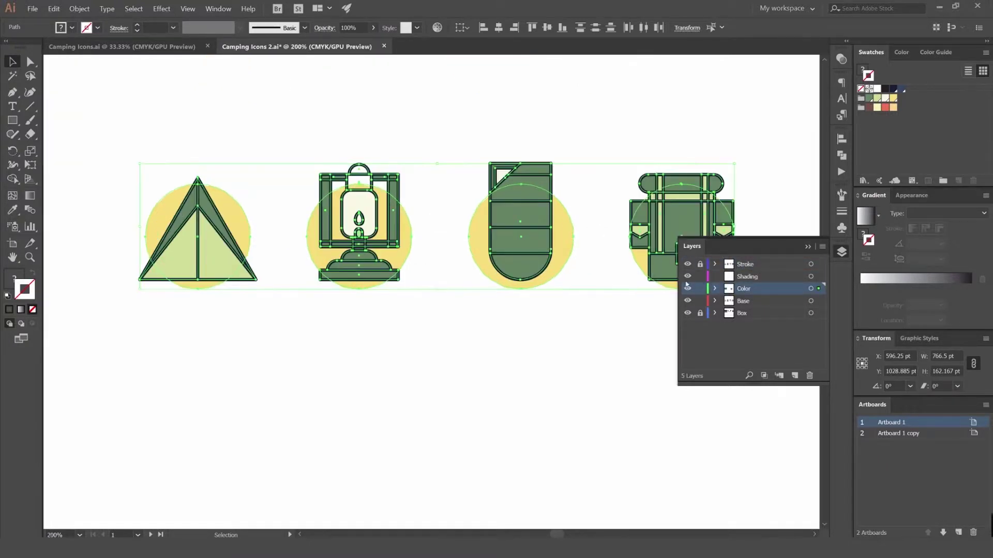
click(738, 280)
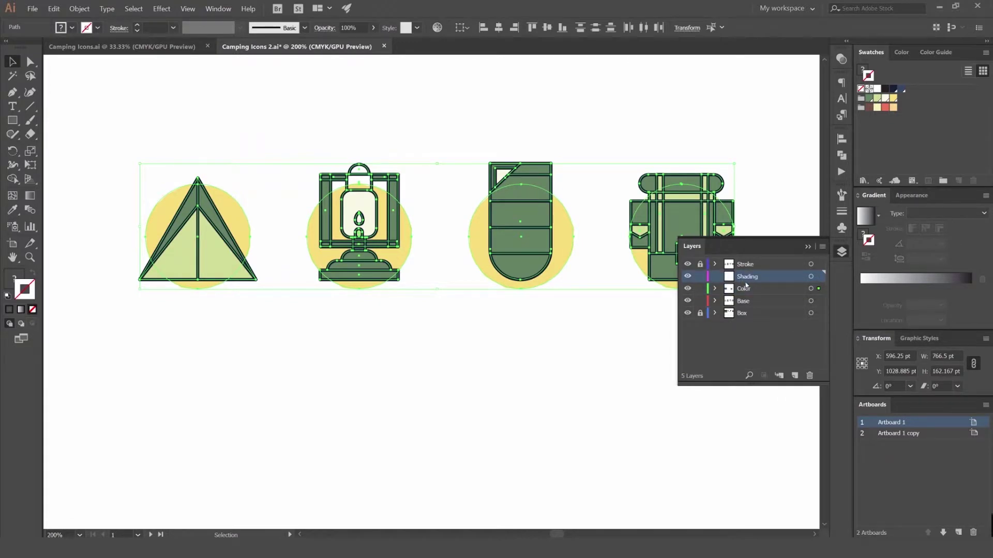
click(762, 227)
click(700, 288)
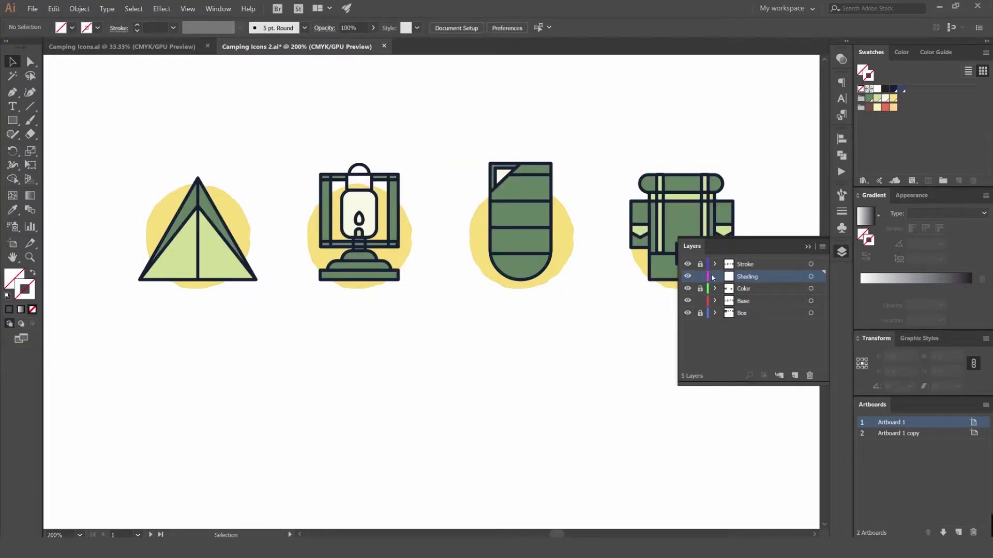
double_click(759, 264)
key(Escape)
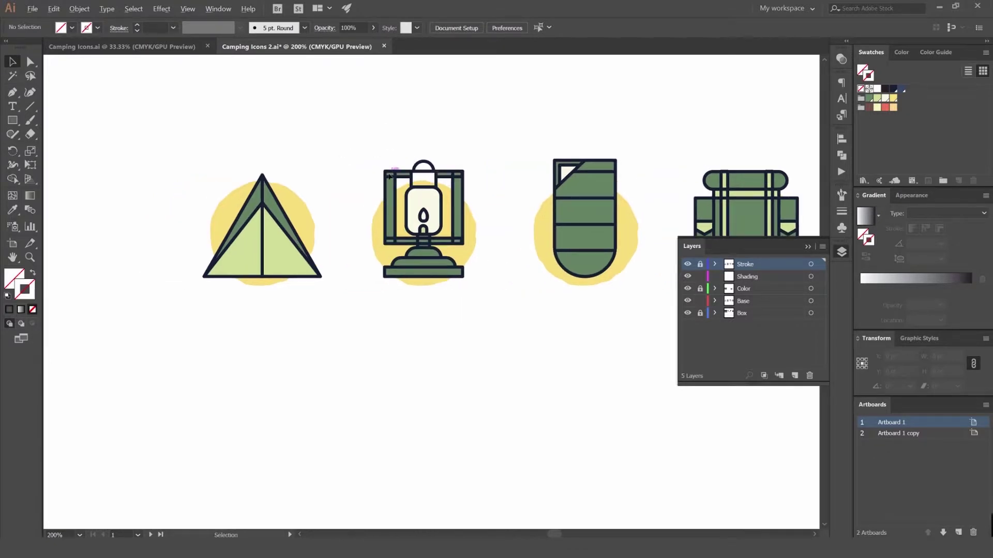
key(ctrl+plus)
drag(451, 223, 543, 201)
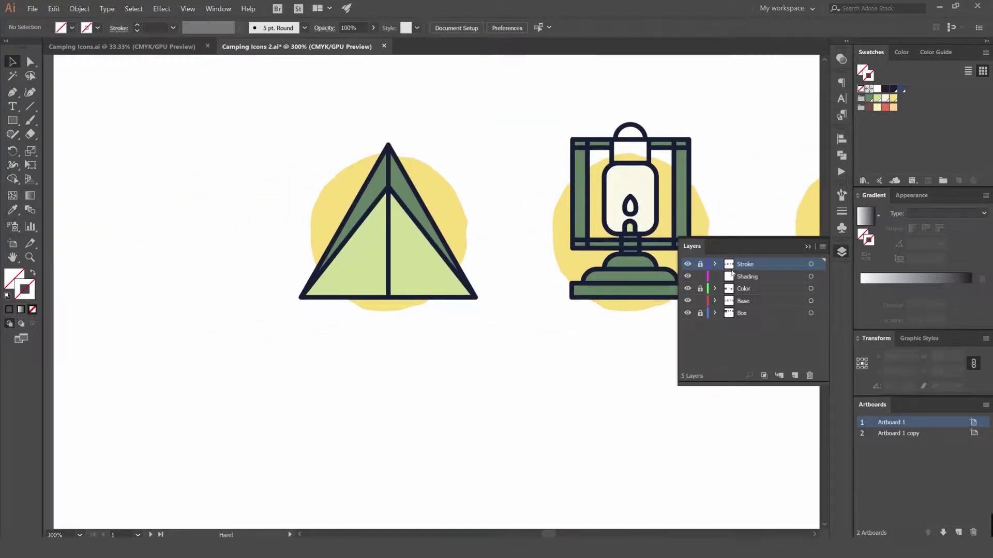
On the Shading layer, draw a closed diagonal band, about 75 × 93 pt, along the slanted edge of the tent's left front panel with the Pen tool
click(752, 278)
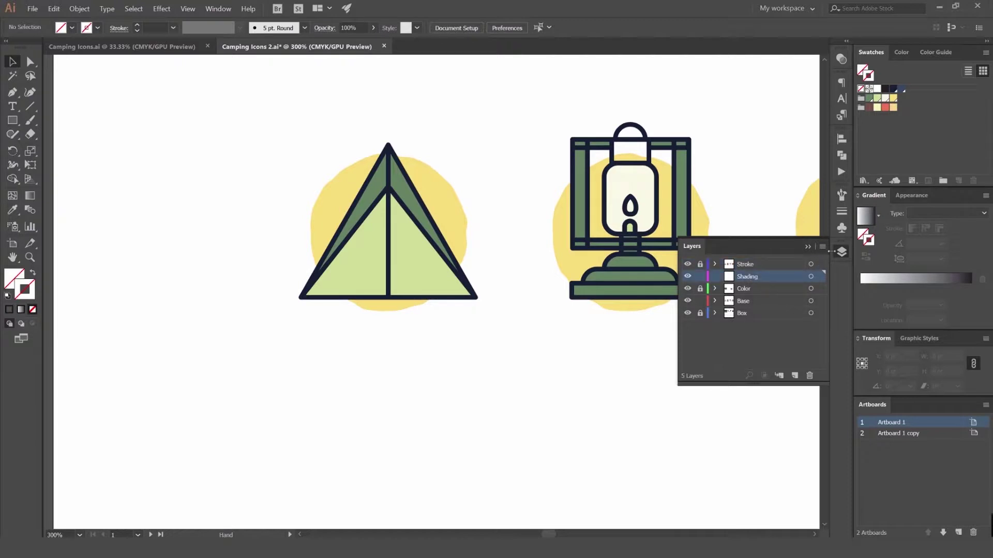
click(841, 252)
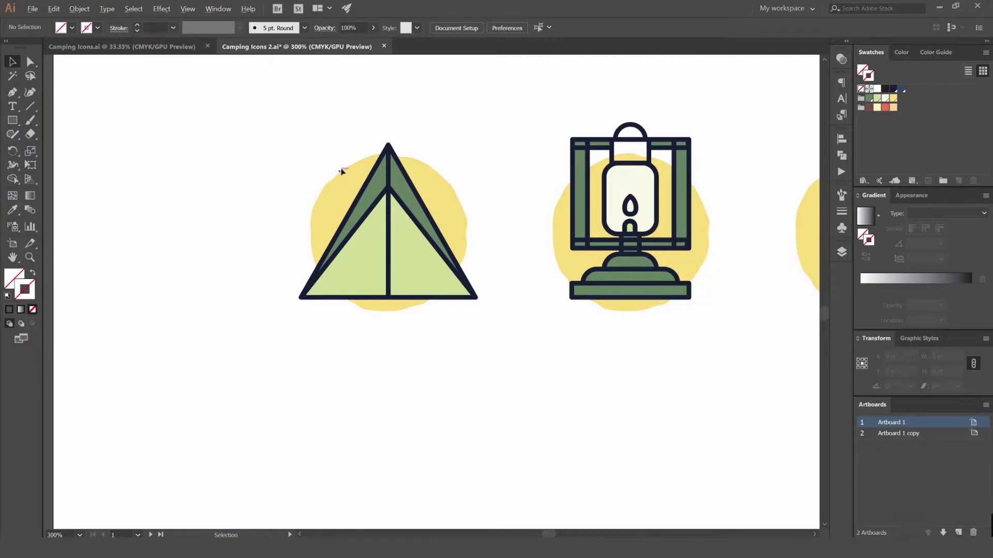
scroll(339, 172, up, 1)
drag(404, 205, 482, 192)
scroll(506, 211, up, 1)
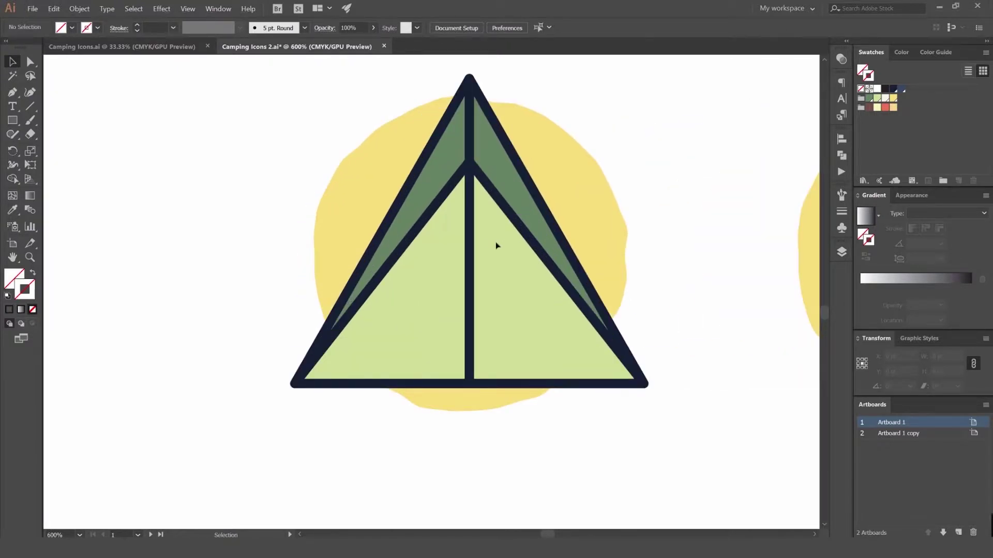
key(p)
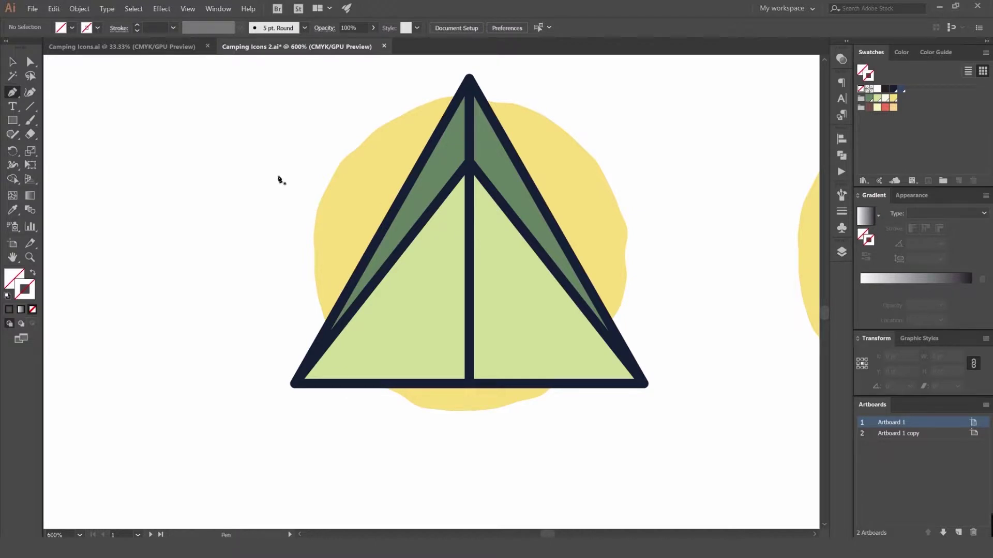
click(16, 96)
click(470, 220)
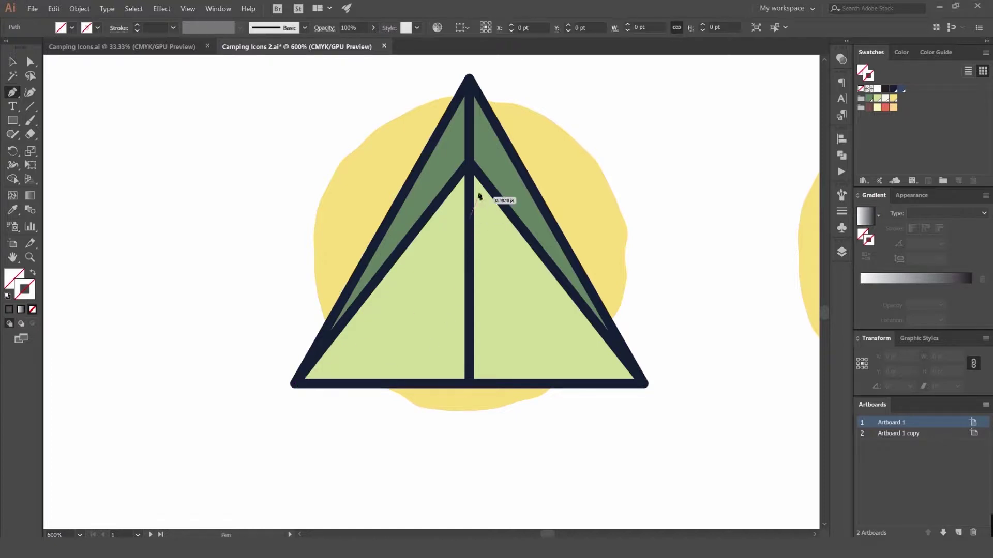
click(471, 168)
click(335, 384)
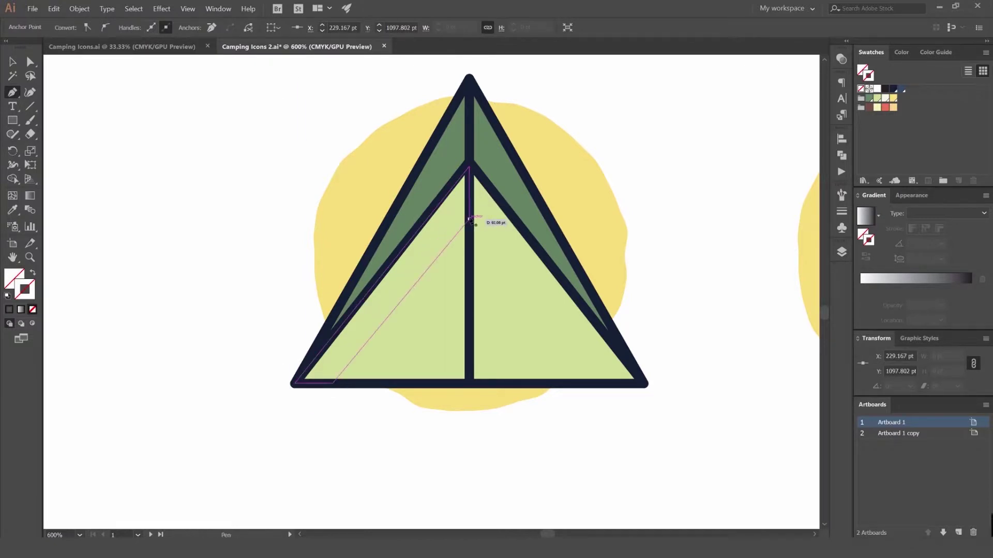
scroll(469, 216, up, 2)
key(v)
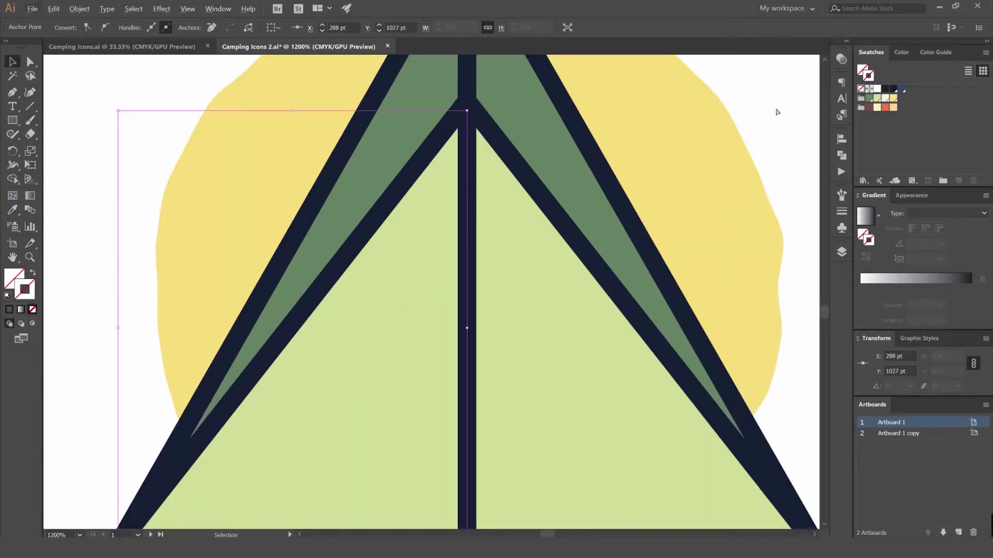
Fill the diagonal band with the light green sampled from the tent's front panel and set its blend mode to Multiply
scroll(488, 195, down, 1)
scroll(537, 201, up, 1)
mouse_move(466, 222)
mouse_down()
mouse_move(536, 199)
mouse_move(455, 206)
mouse_up()
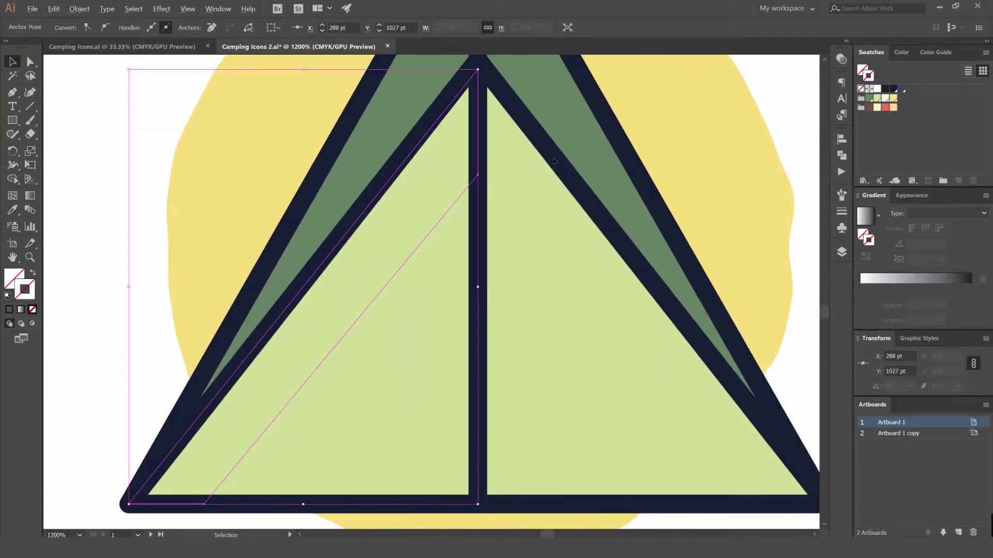
click(841, 59)
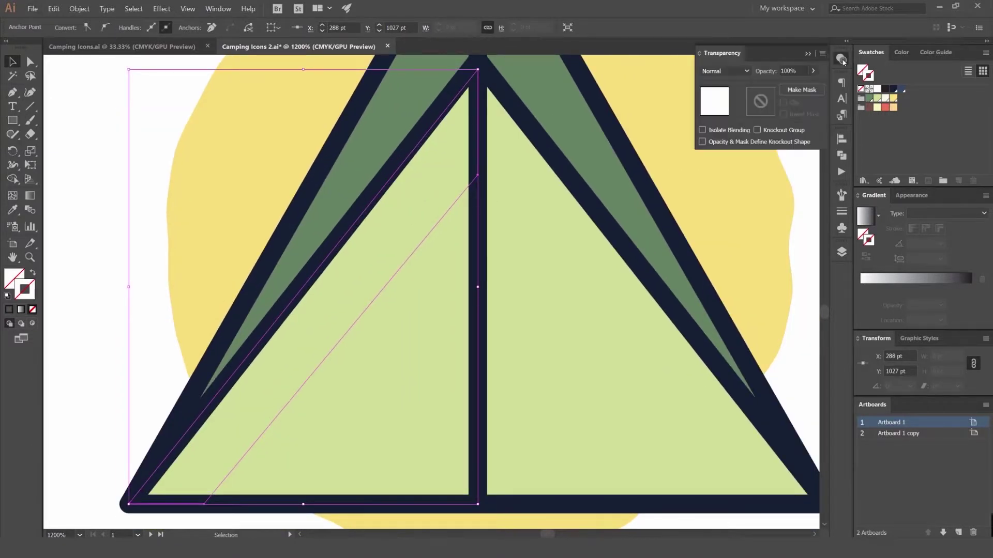
click(218, 8)
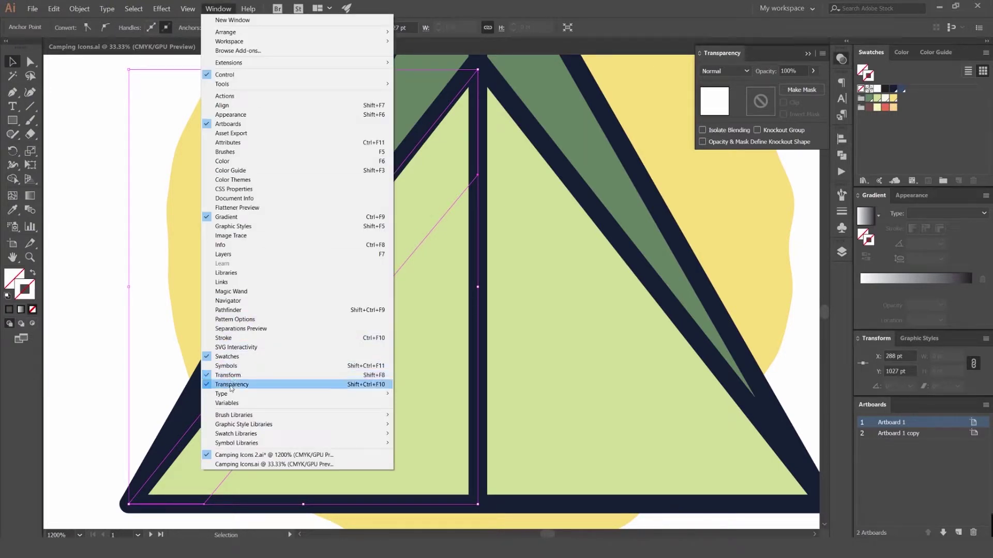
click(239, 387)
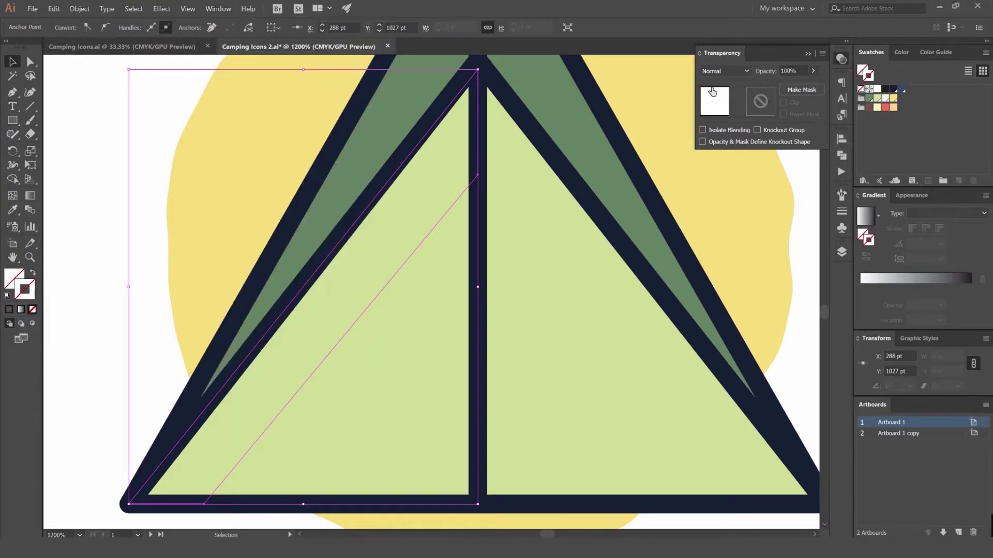
key(x)
key(i)
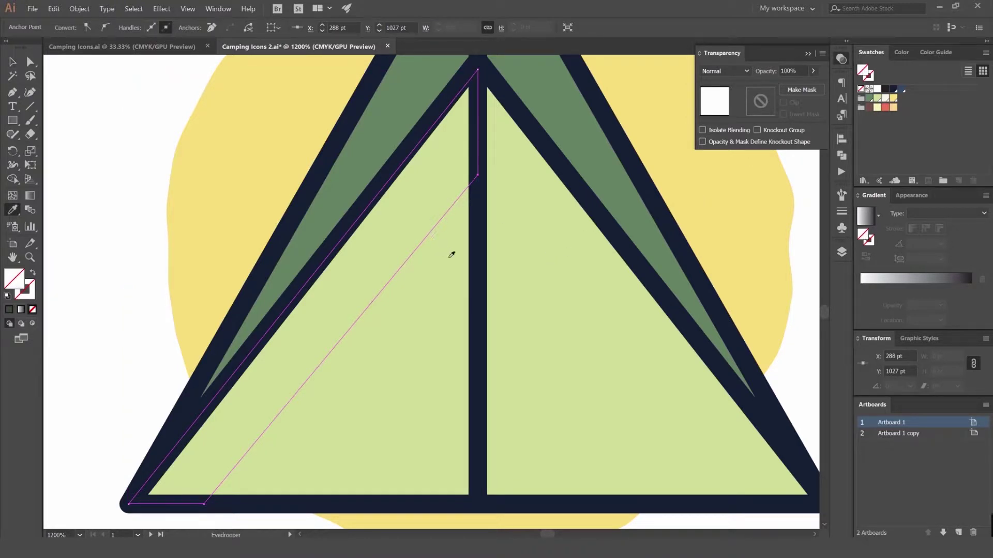
click(540, 272)
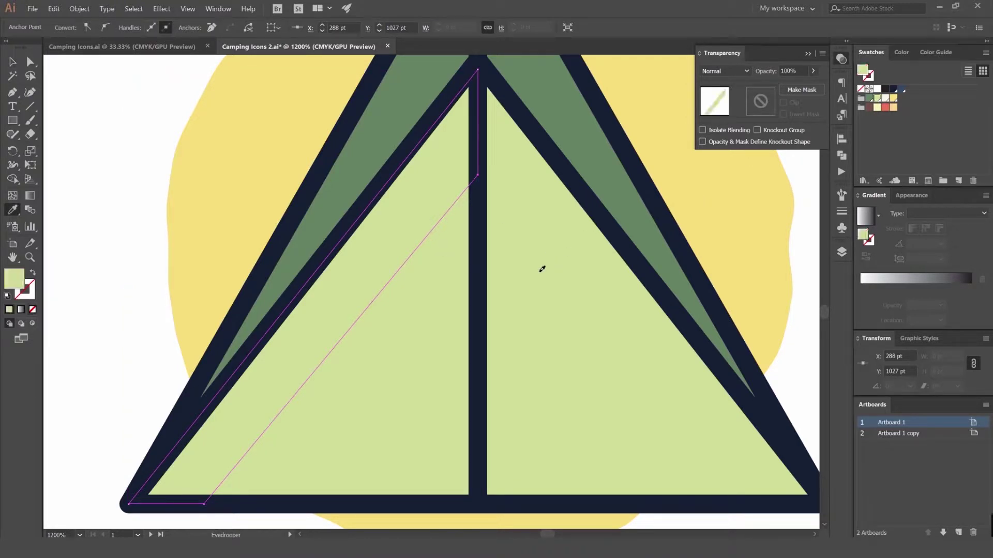
scroll(722, 71, down, 2)
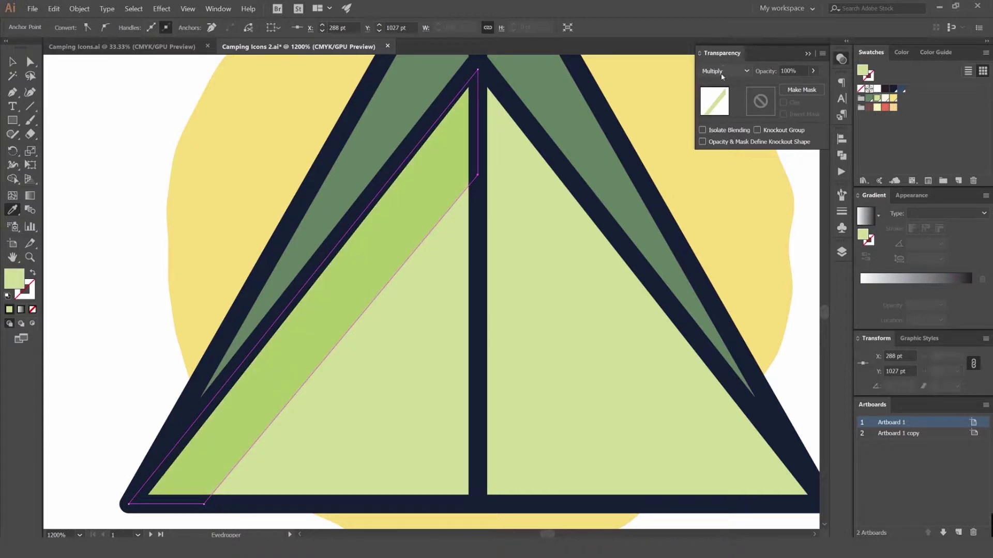
Try the flap's dark green as the band's fill with the Darken blend mode, and undo the trial
click(551, 89)
scroll(544, 91, down, 1)
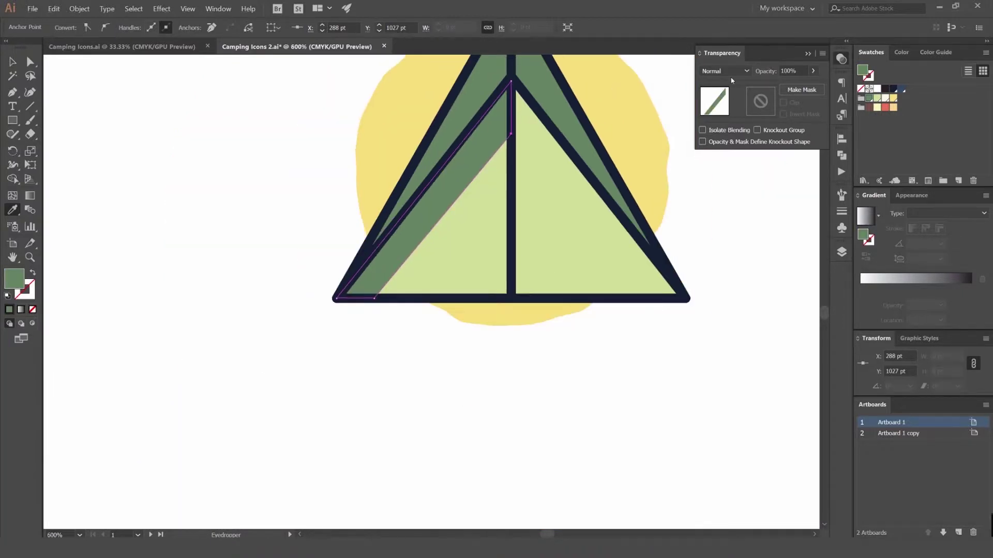
scroll(723, 70, down, 2)
key(ctrl+z)
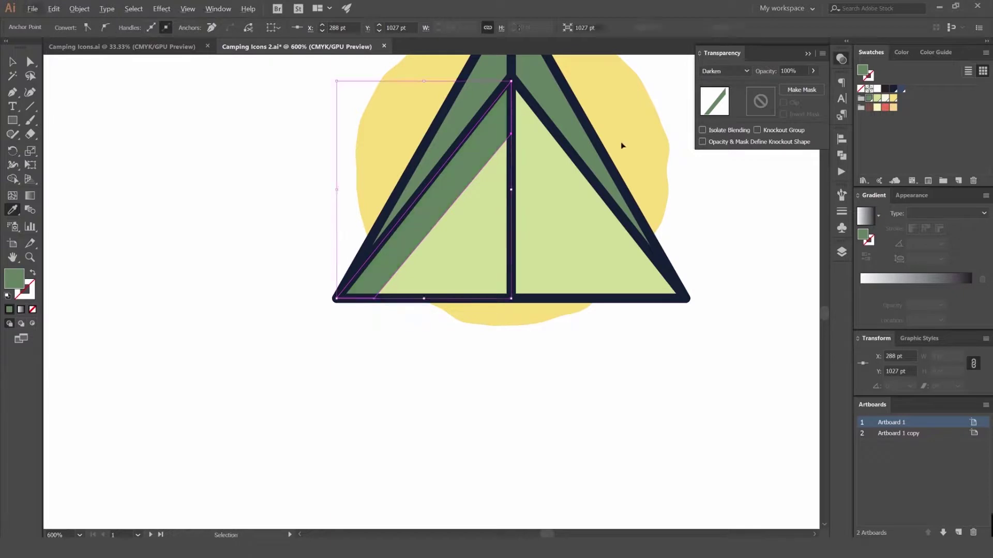
key(ctrl+z)
key(ctrl+z)
Duplicate the light green shading band, flip the copy horizontally, and place it along the slanted edge of the tent's right front panel
drag(603, 126, 575, 168)
key(v)
click(677, 205)
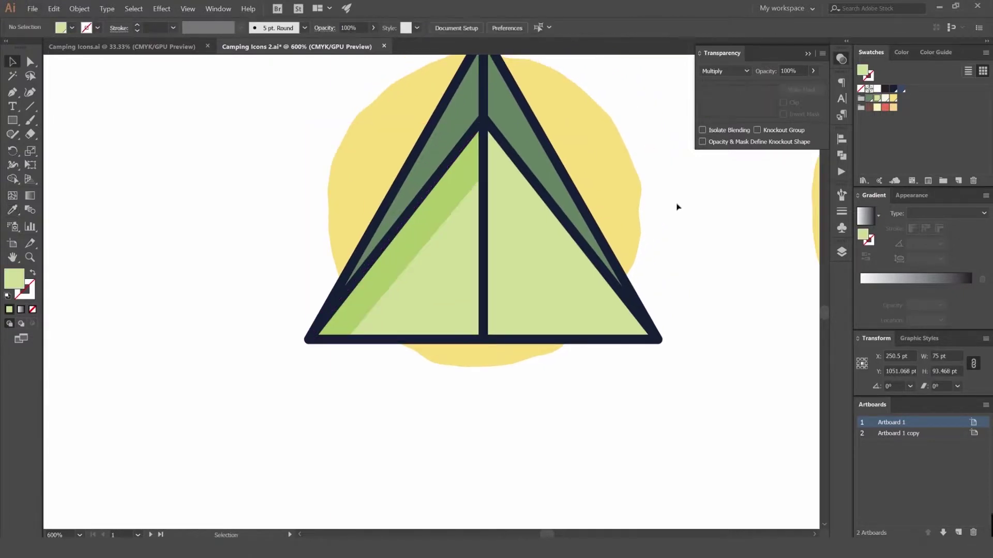
scroll(675, 203, down, 4)
scroll(655, 212, up, 3)
scroll(520, 225, up, 4)
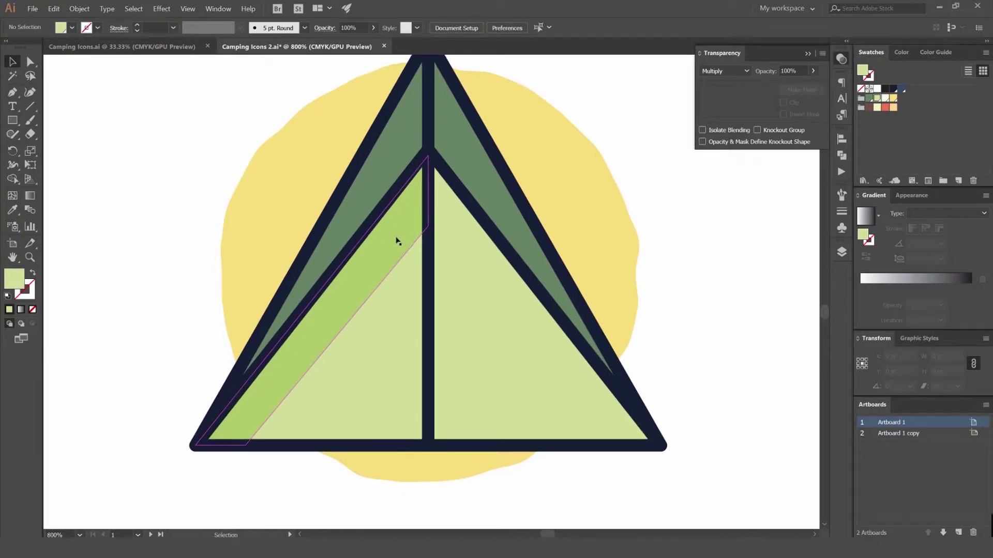
drag(372, 257, 506, 252)
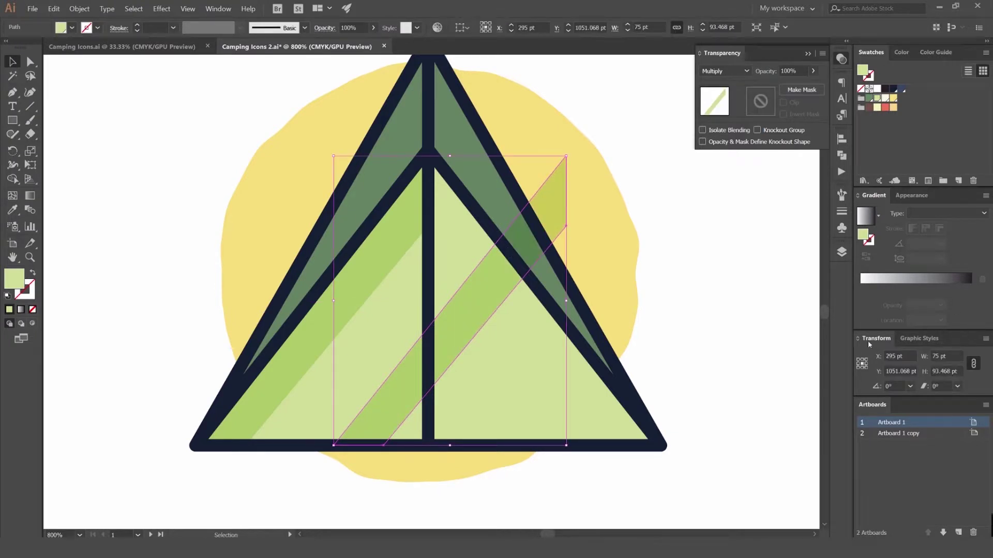
click(985, 339)
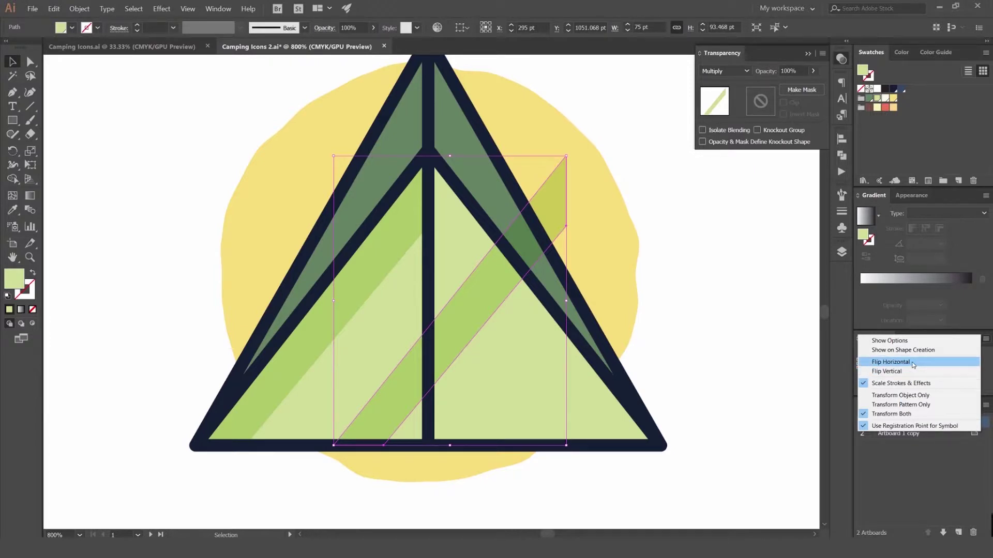
click(912, 365)
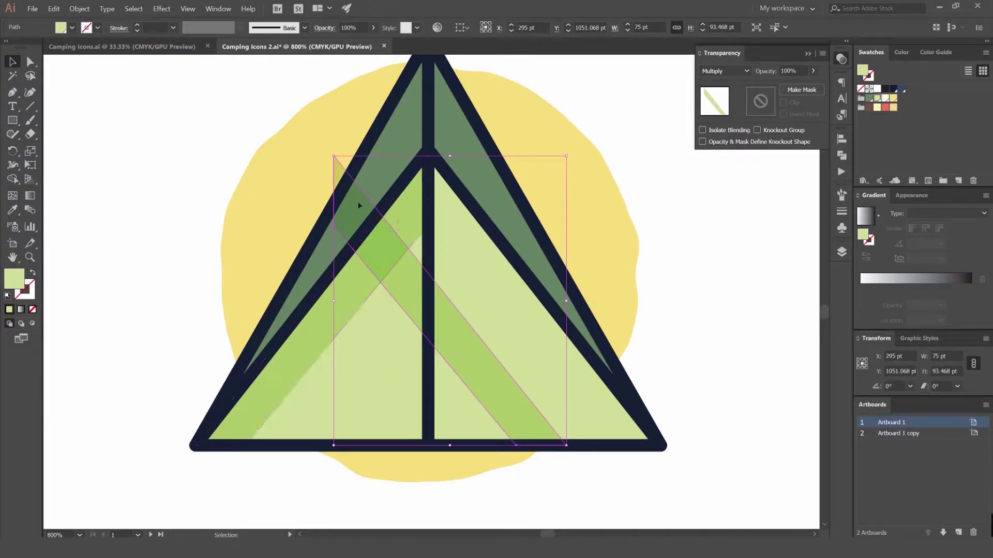
drag(358, 203, 451, 213)
click(737, 237)
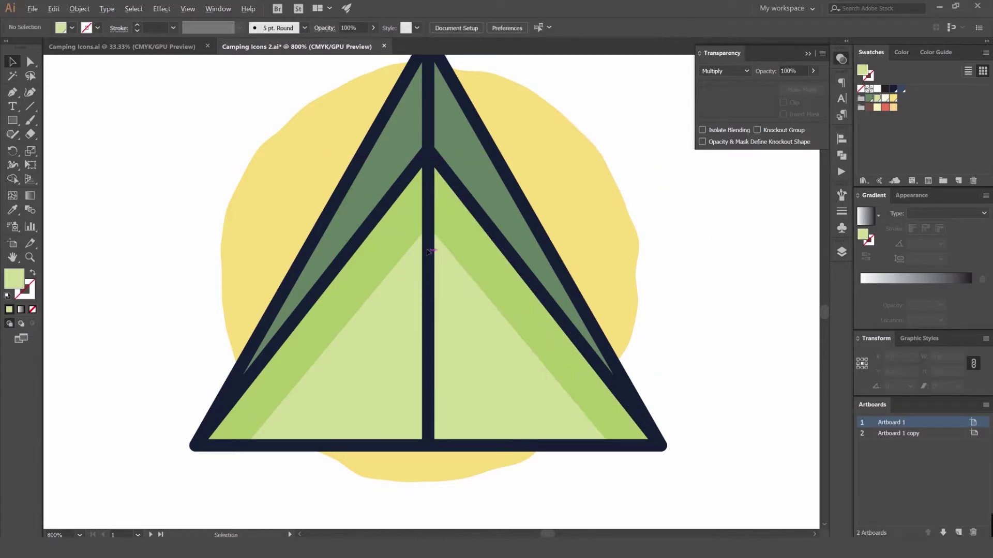
Inspect how the two light green shading bands line up at the tent's center pole, close up and across the whole icon
scroll(430, 235, up, 3)
click(357, 232)
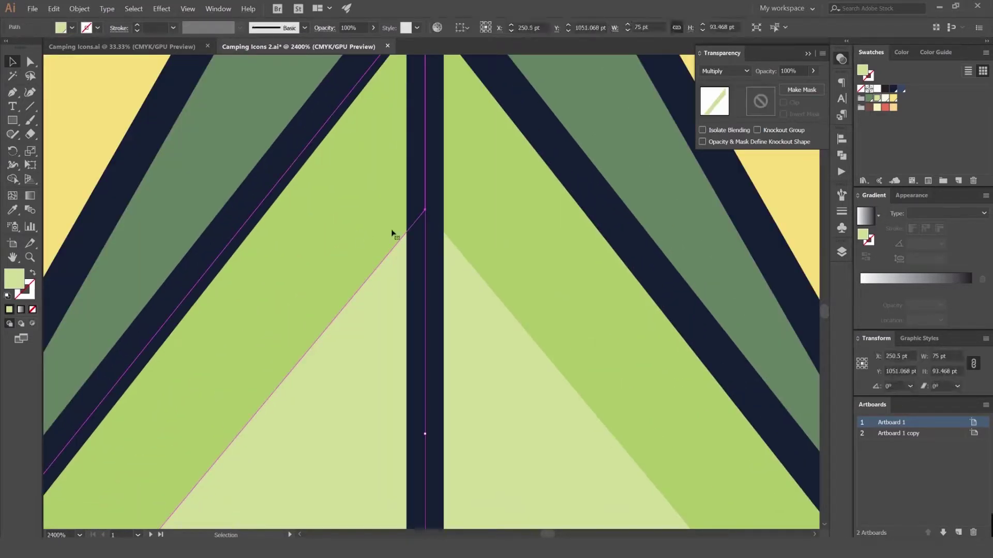
click(500, 222)
scroll(492, 229, down, 4)
click(645, 223)
scroll(617, 240, down, 3)
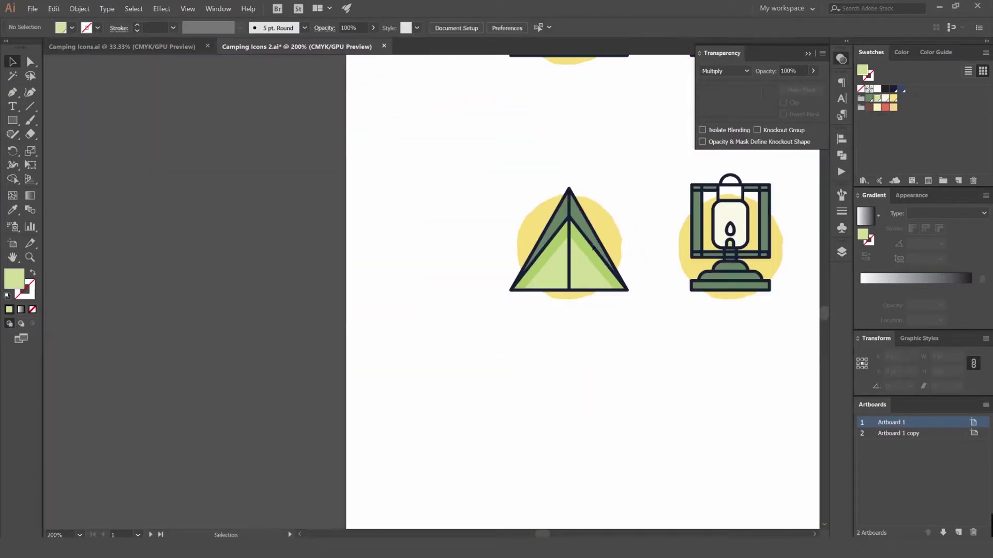
scroll(580, 239, up, 4)
drag(586, 209, 542, 241)
drag(651, 148, 662, 166)
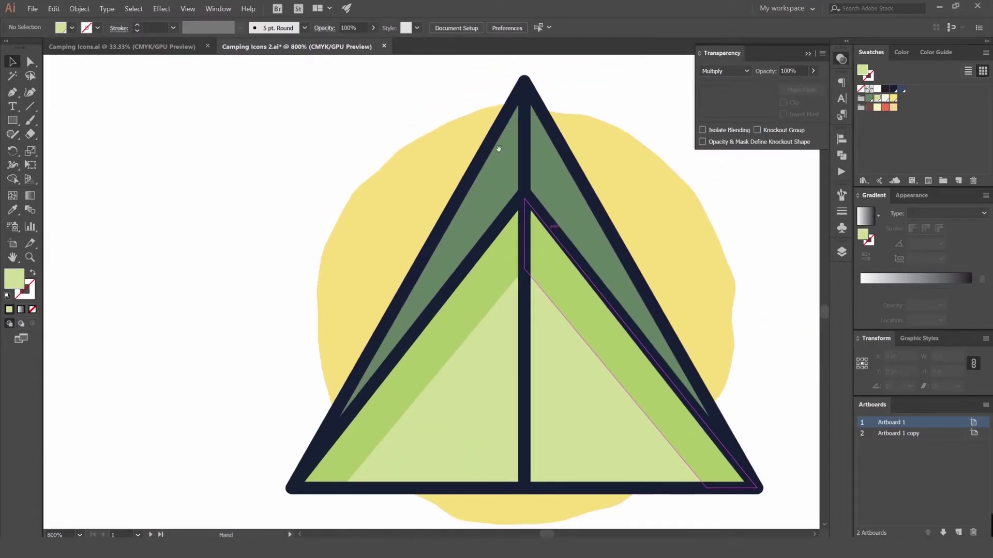
Draw a closed shading shape, about 75 × 131 pt, along the inner edge of the tent's left dark green flap with the Pen tool
drag(528, 162, 553, 162)
scroll(537, 169, up, 1)
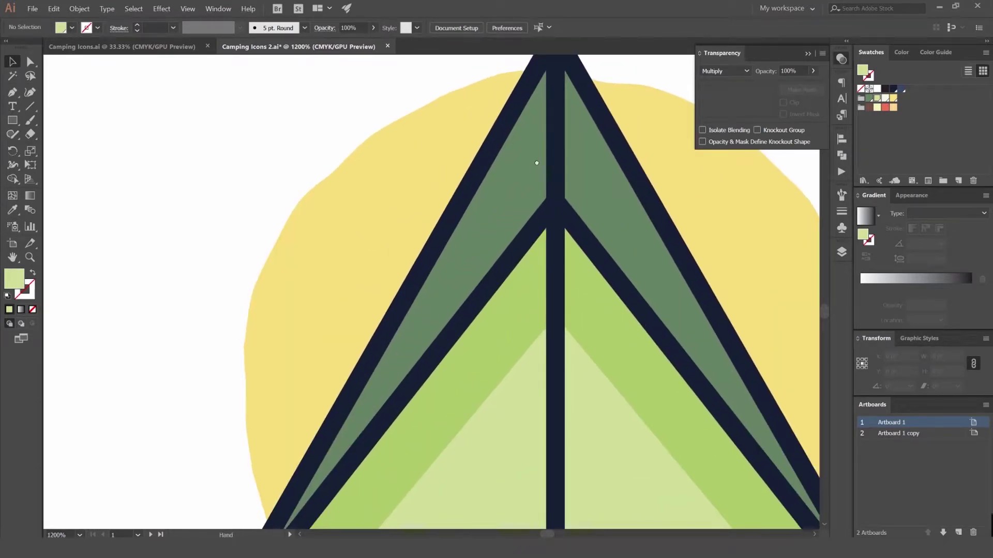
key(p)
scroll(514, 202, down, 1)
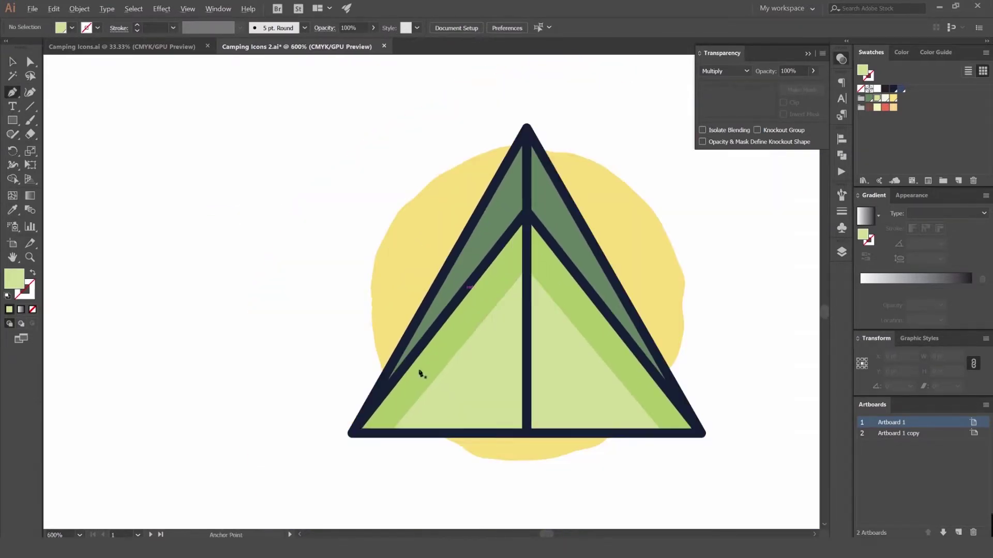
click(352, 433)
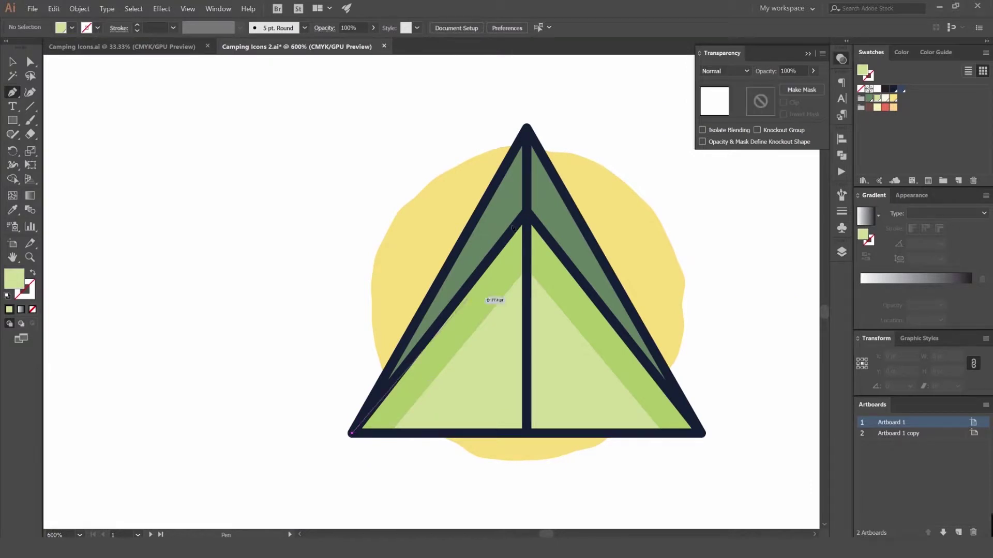
click(527, 130)
click(526, 216)
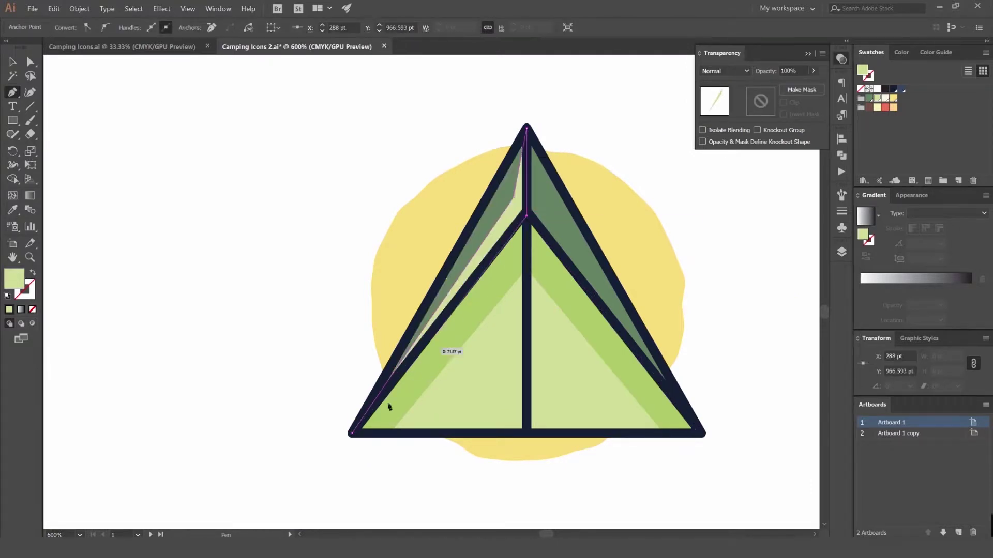
click(352, 434)
key(v)
drag(493, 238, 314, 219)
key(ctrl+z)
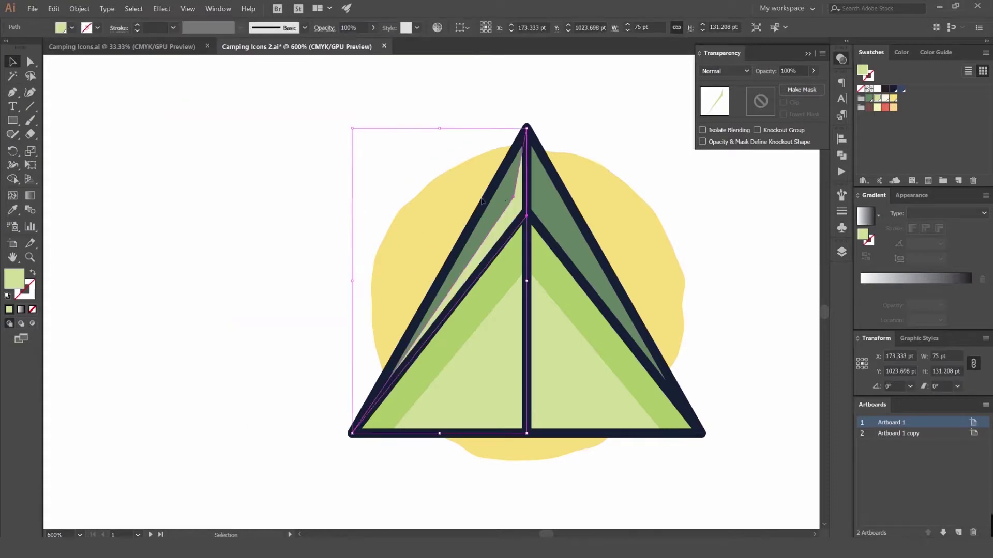
Fill the left flap's shading shape with the dark green sampled from the right flap, set its blend mode to Multiply, and deselect it
scroll(482, 201, up, 2)
scroll(717, 72, down, 2)
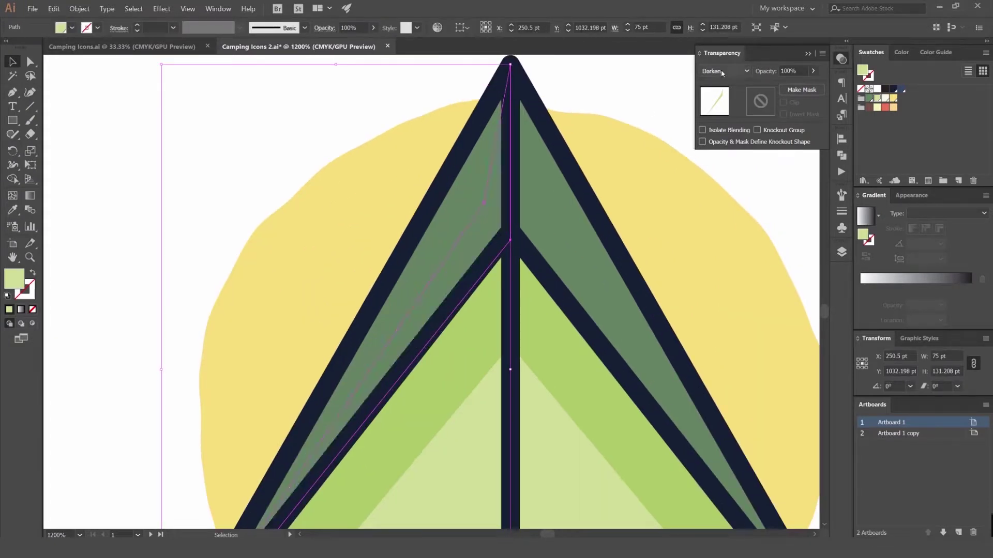
click(622, 96)
click(487, 213)
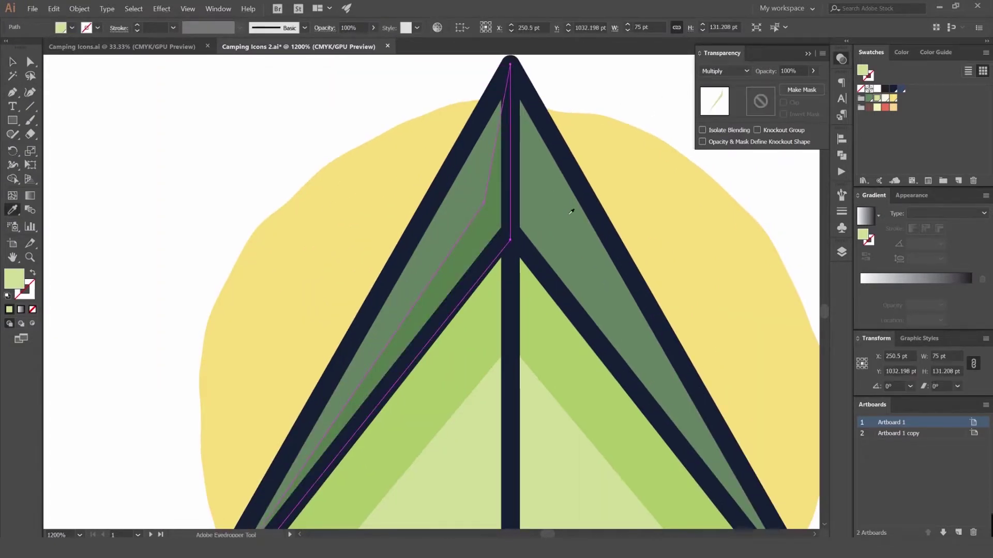
key(i)
click(569, 205)
scroll(715, 73, down, 2)
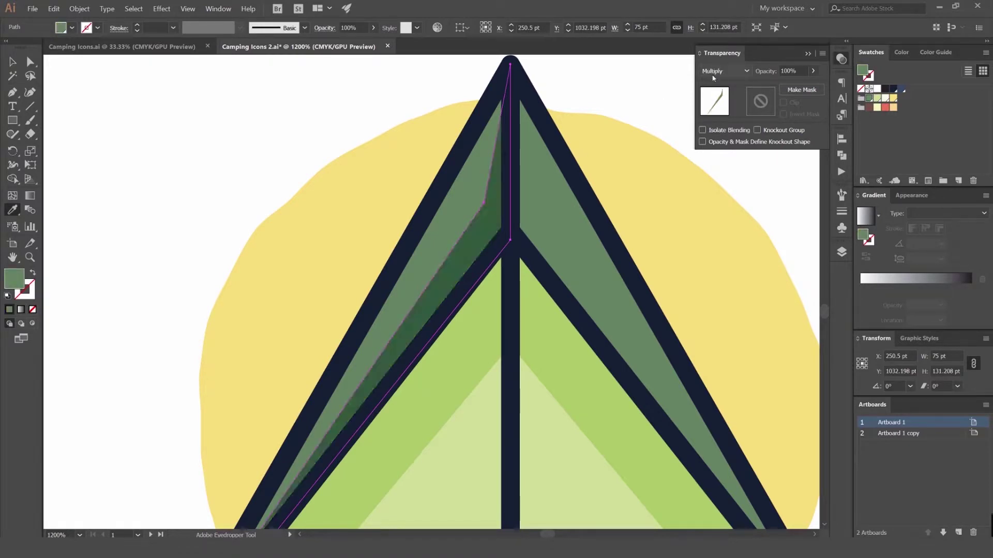
key(v)
click(590, 159)
Duplicate the left flap's dark green shading shape, flip the copy horizontally, and place it along the inner edge of the tent's right flap
drag(590, 160, 517, 166)
drag(418, 224, 495, 224)
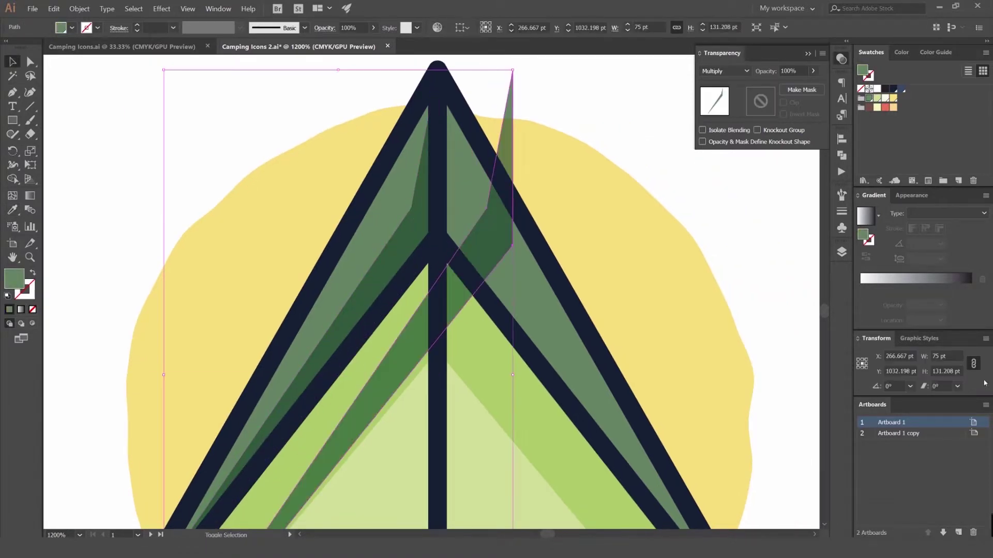
click(985, 339)
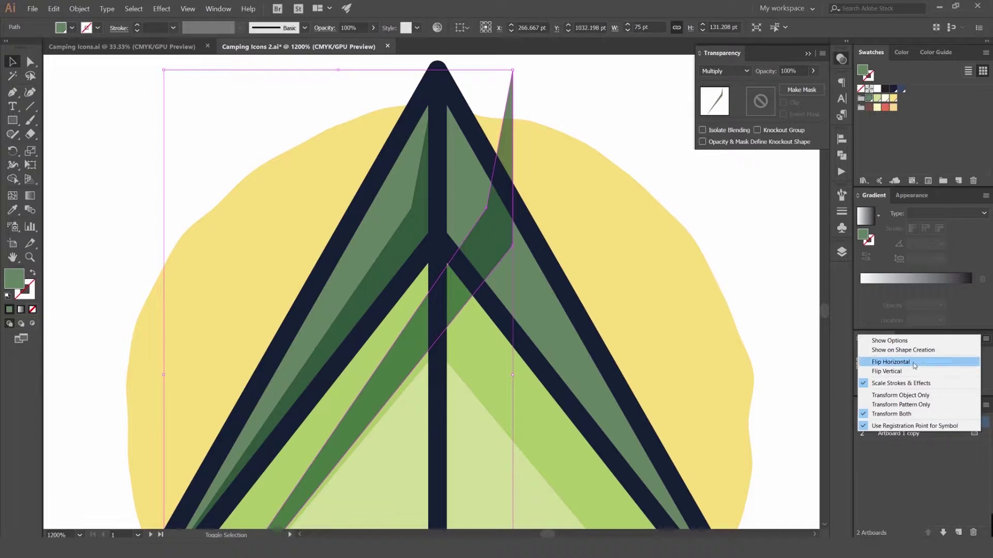
click(915, 366)
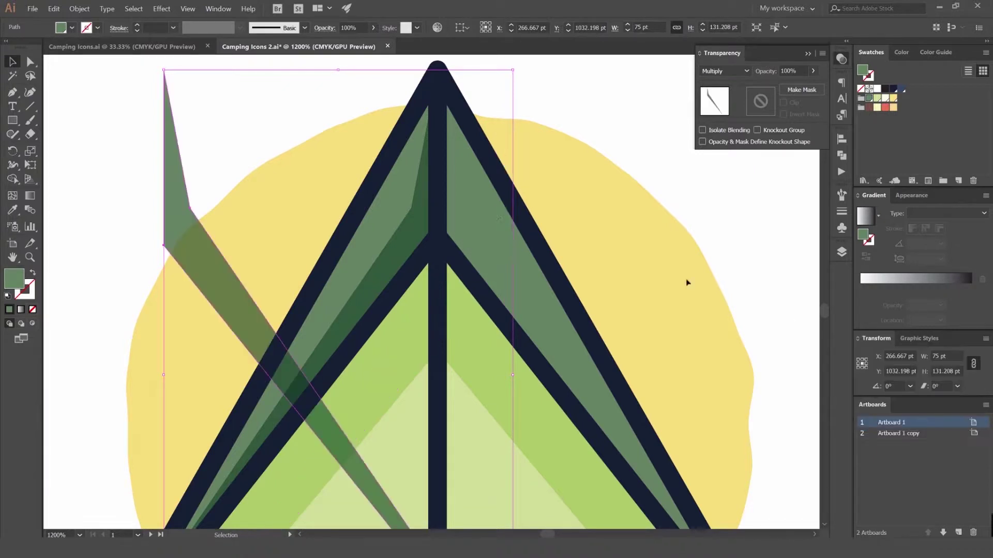
drag(211, 210, 485, 210)
scroll(436, 123, up, 2)
scroll(542, 115, down, 2)
click(544, 114)
Examine the shading on both tent flaps at icon scale beside the lantern and close up
scroll(561, 113, down, 5)
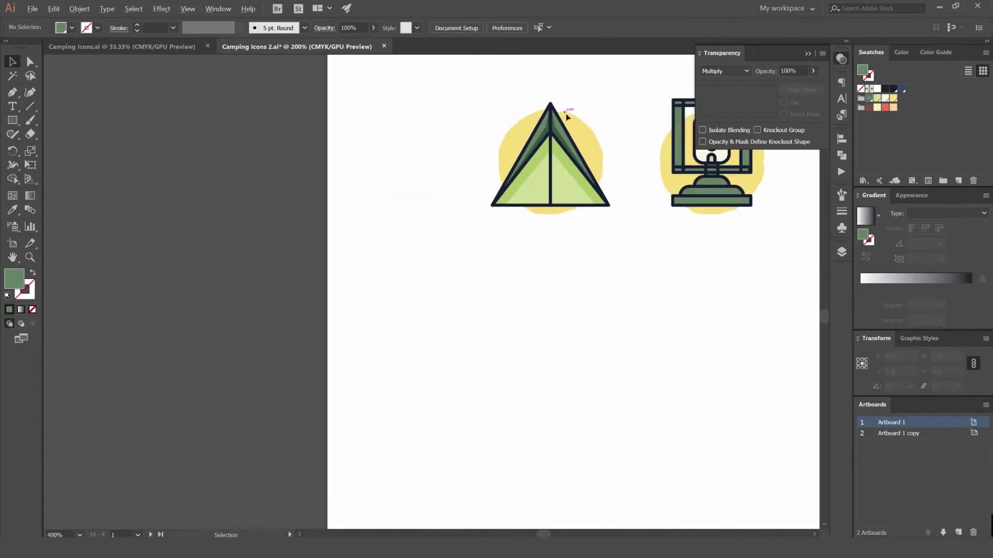
drag(569, 111, 533, 127)
scroll(572, 133, up, 4)
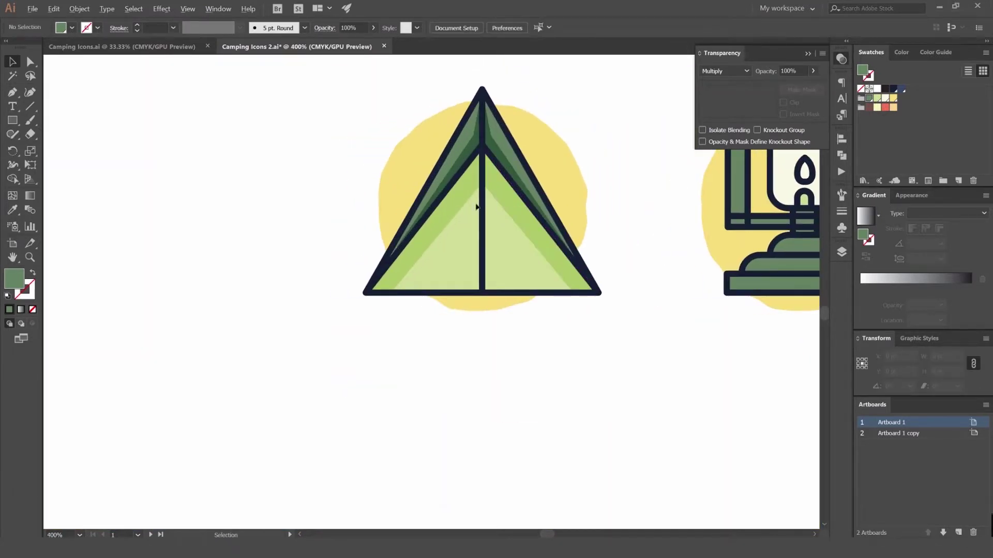
scroll(481, 208, up, 1)
scroll(461, 206, up, 1)
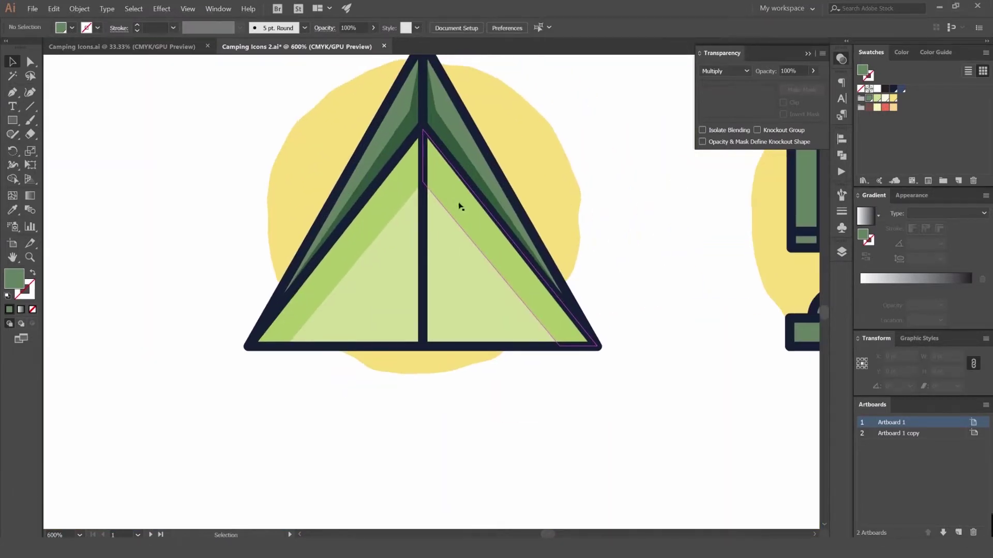
scroll(565, 150, down, 3)
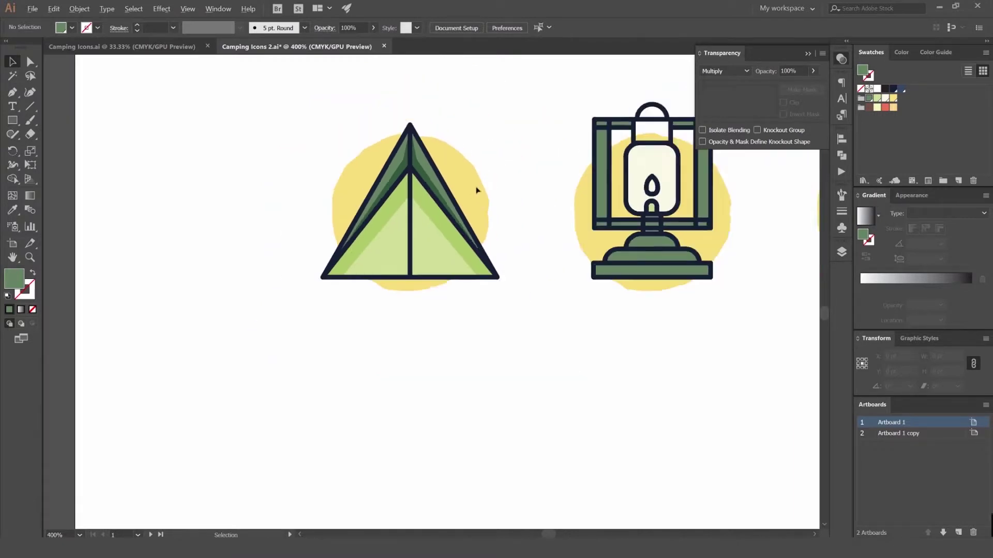
scroll(450, 171, up, 2)
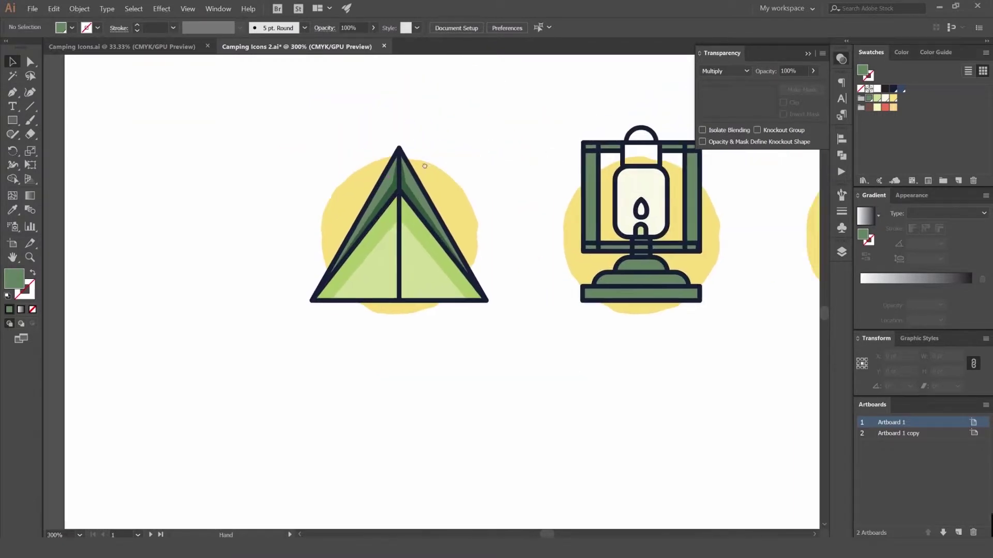
drag(477, 167, 340, 177)
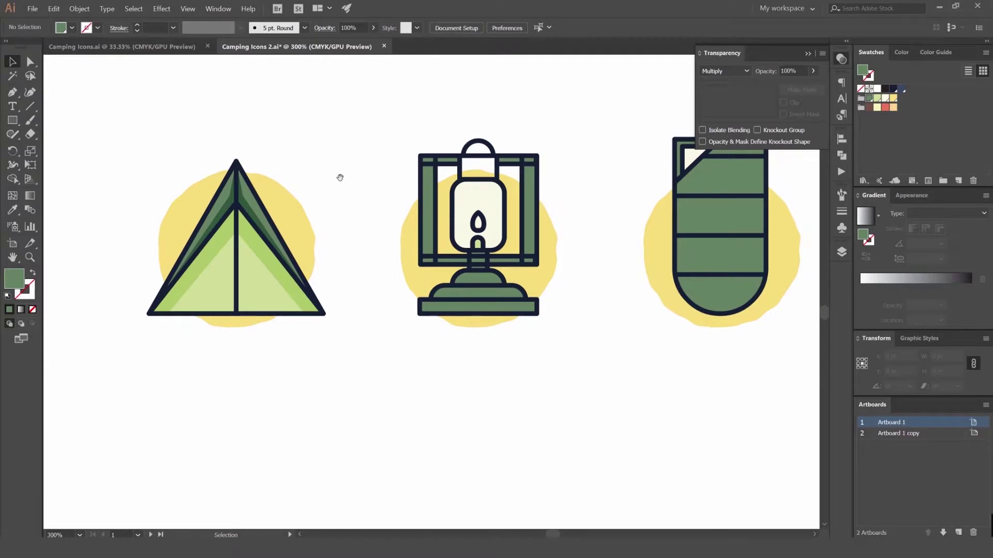
scroll(434, 205, up, 1)
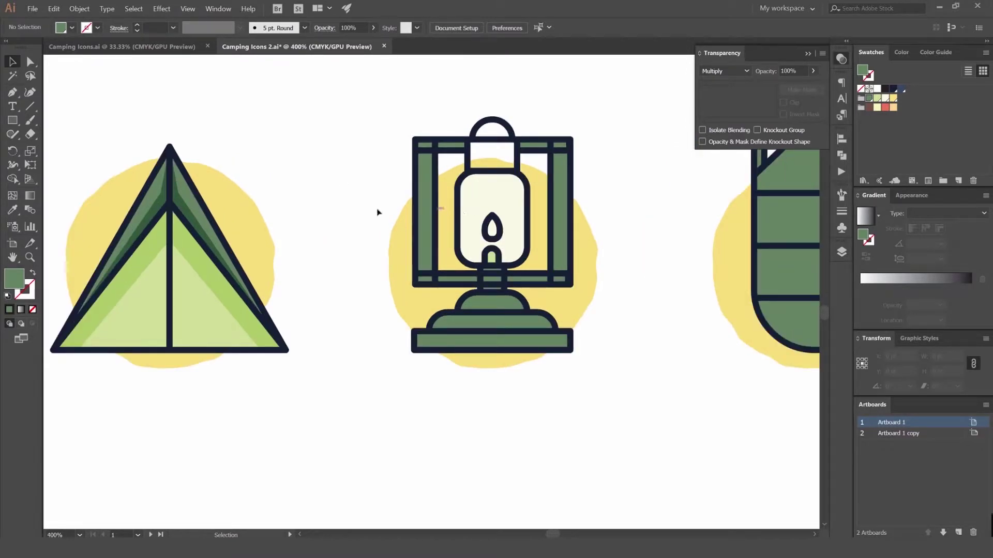
scroll(433, 184, left, 4)
scroll(432, 195, up, 1)
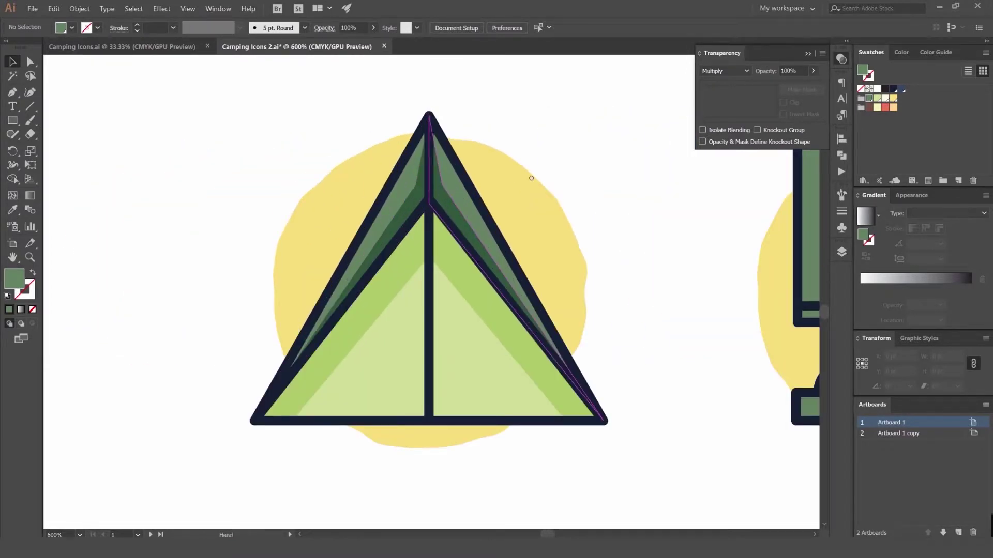
scroll(531, 178, left, 2)
scroll(434, 162, up, 1)
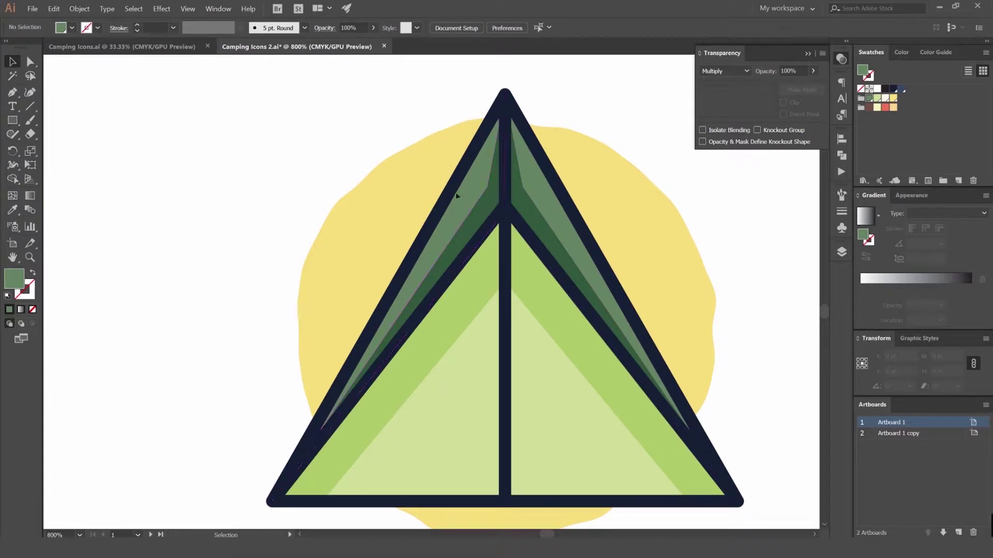
drag(469, 256, 469, 220)
drag(489, 178, 492, 203)
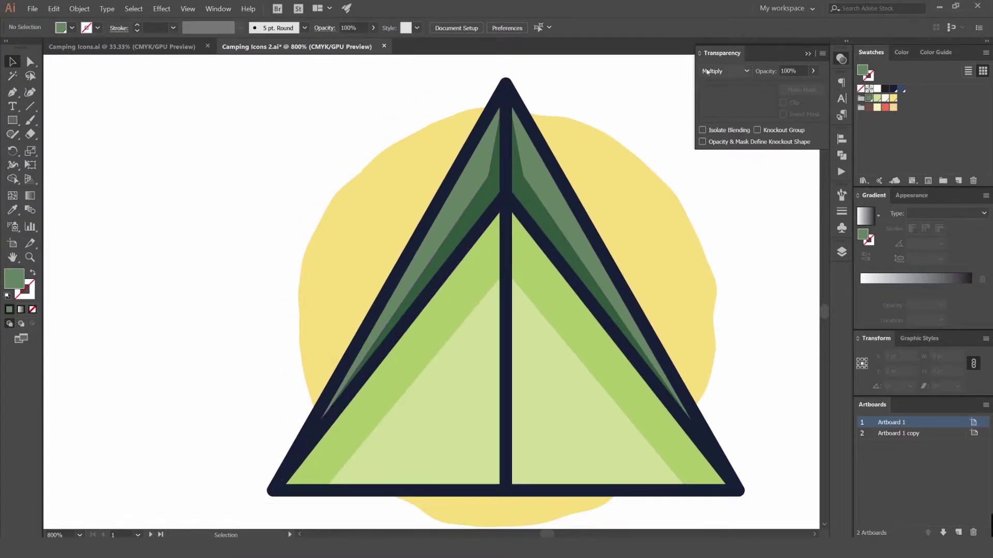
Draw a closed narrow highlight shape, about 38 × 66 pt, along the outer edge of the tent's left dark green flap with the Pen tool
scroll(476, 181, up, 1)
key(p)
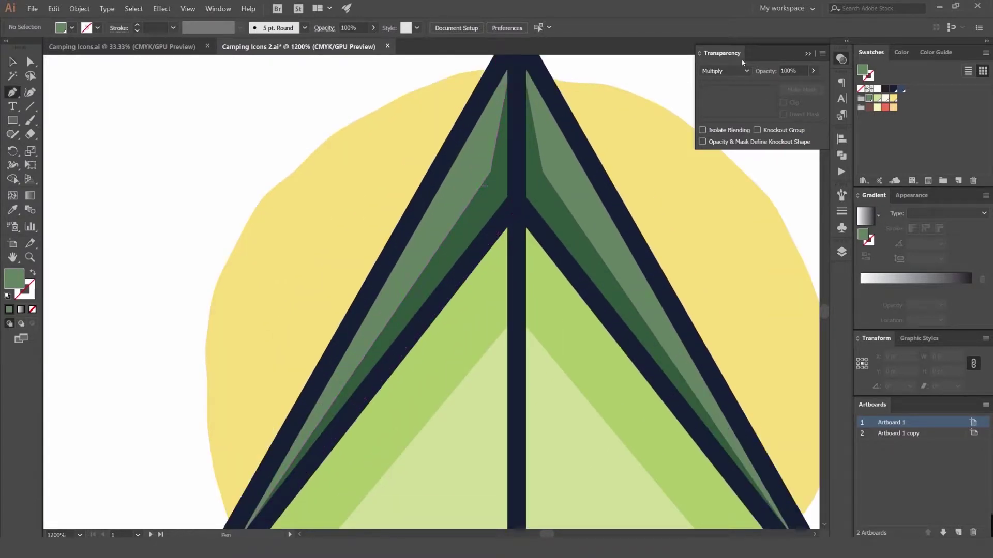
click(743, 70)
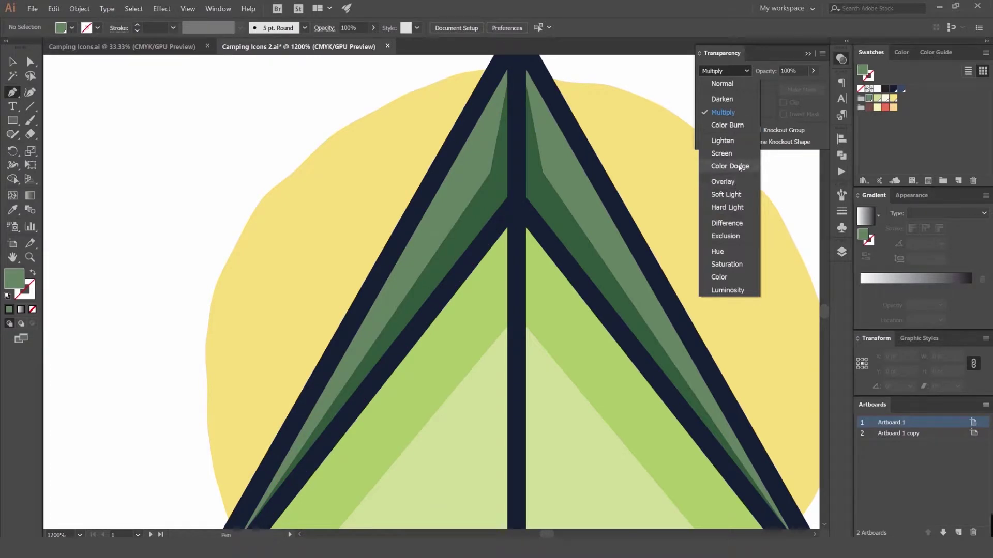
click(740, 71)
drag(509, 153, 517, 150)
scroll(516, 149, down, 1)
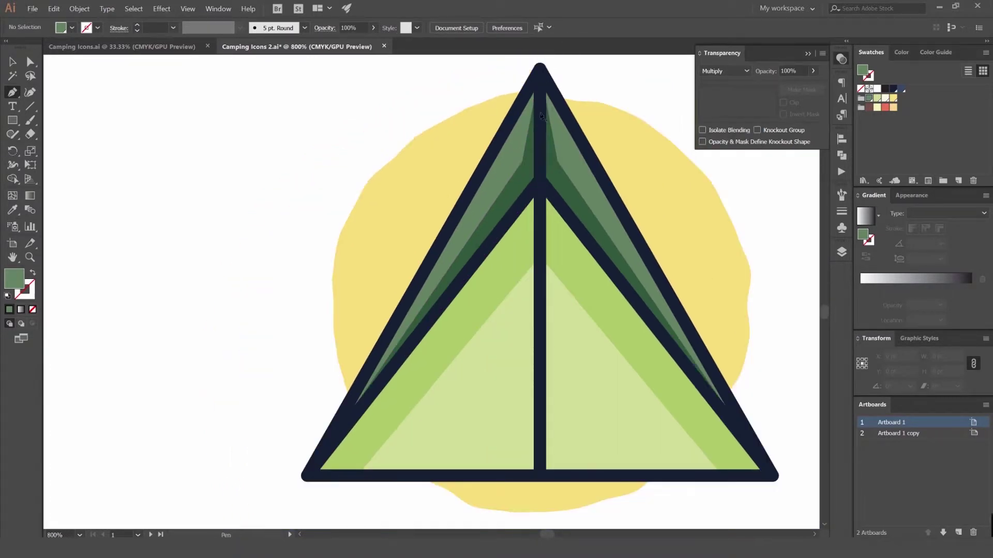
click(540, 70)
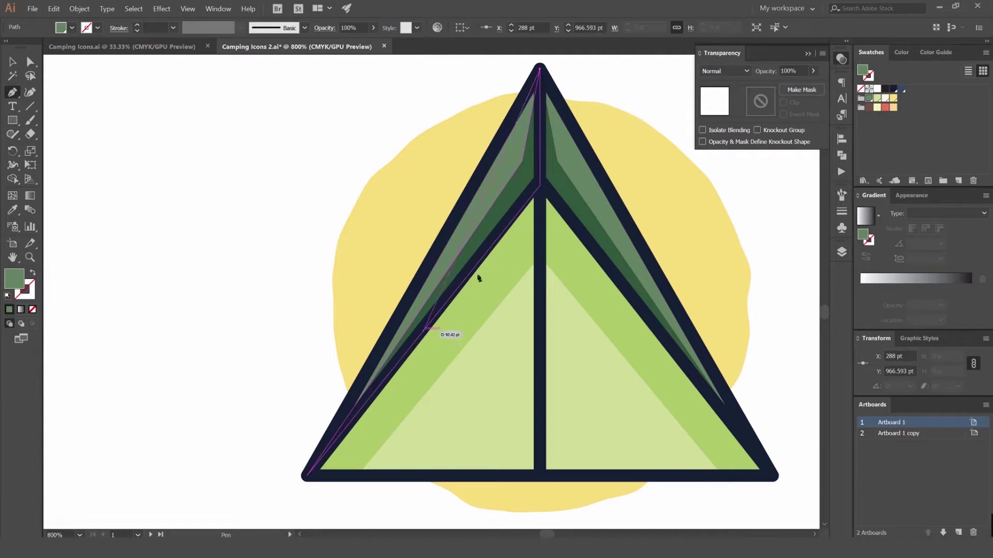
key(ctrl+z)
click(541, 84)
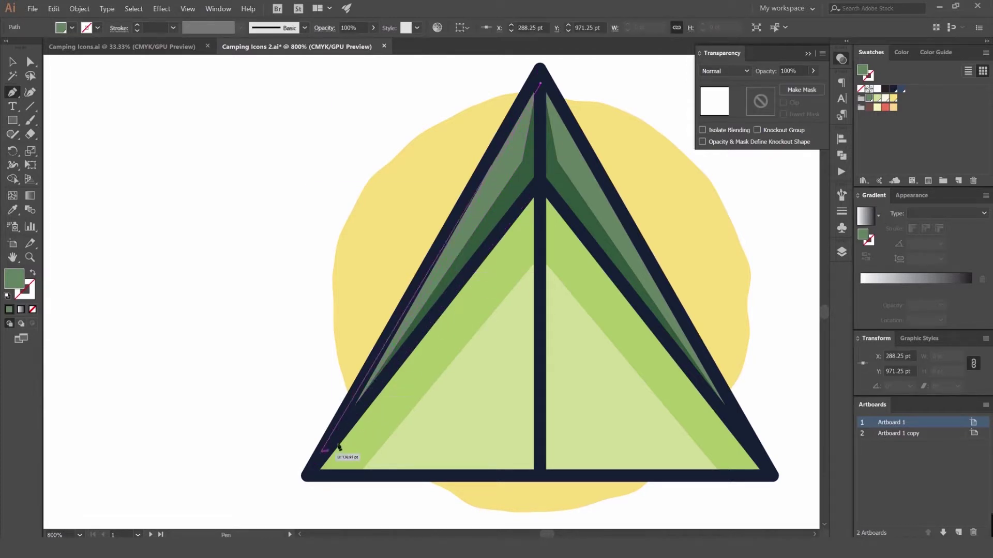
drag(358, 405, 363, 408)
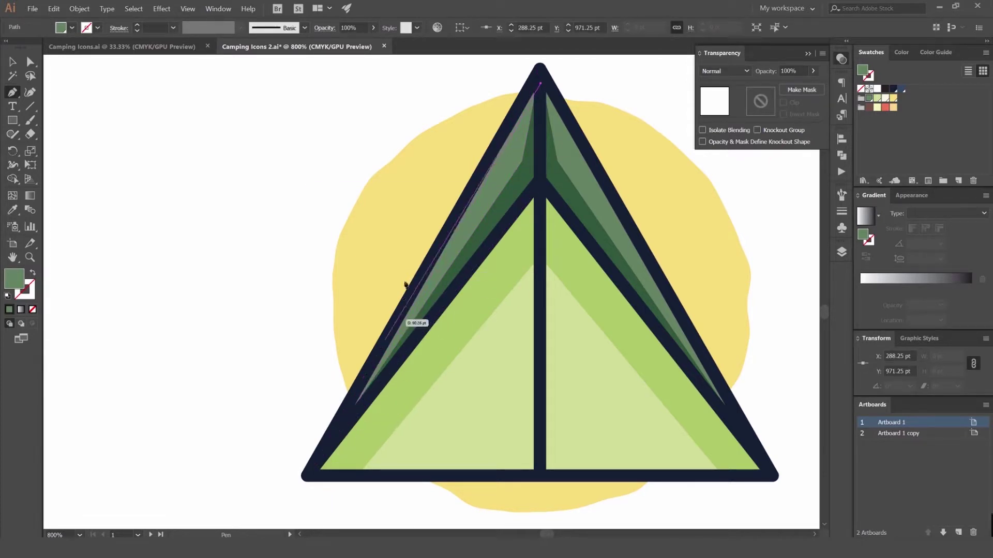
click(423, 280)
click(535, 77)
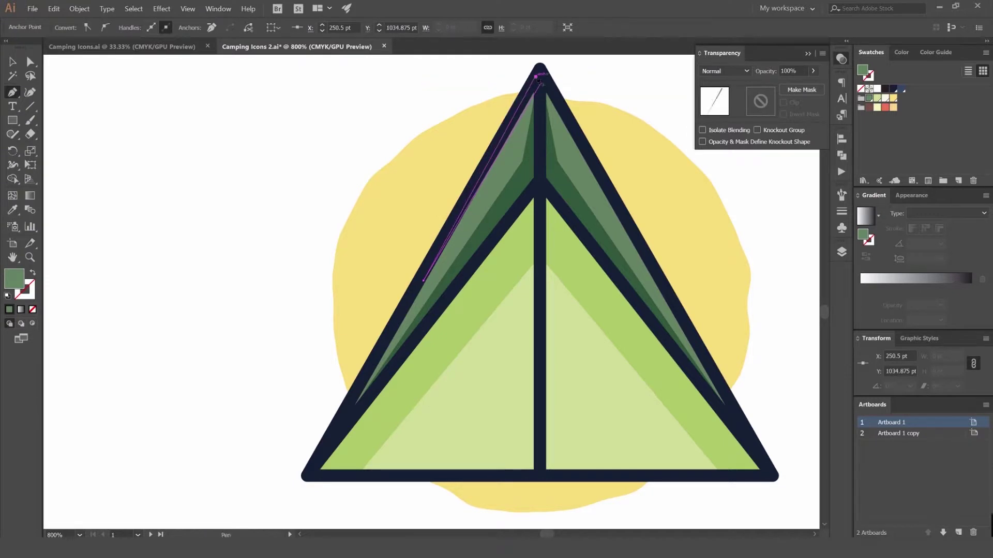
click(541, 83)
Lower the highlight shape's upper anchor point on the center pole to about Y 977 pt
scroll(546, 88, up, 2)
key(a)
drag(536, 83, 536, 120)
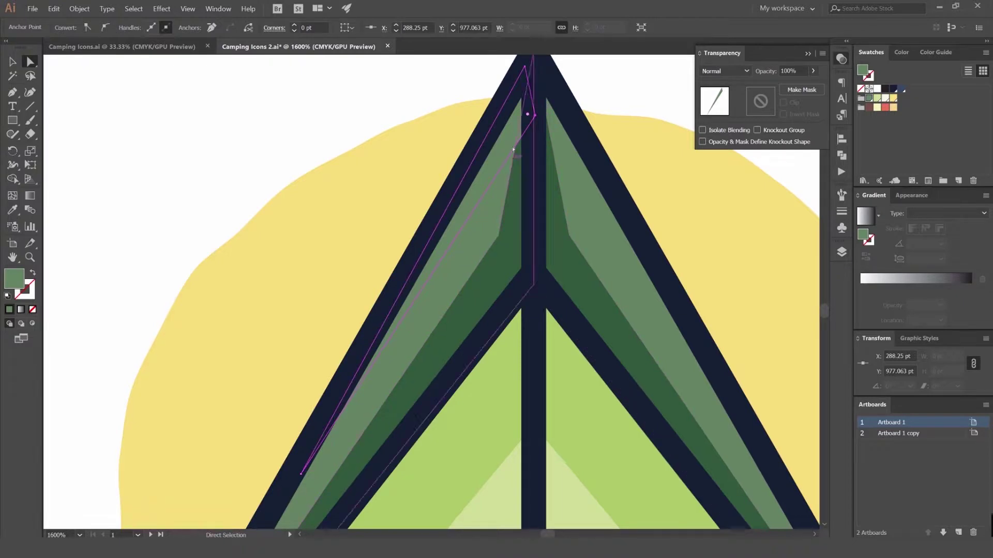
scroll(484, 147, up, 1)
scroll(484, 146, up, 1)
scroll(475, 158, down, 3)
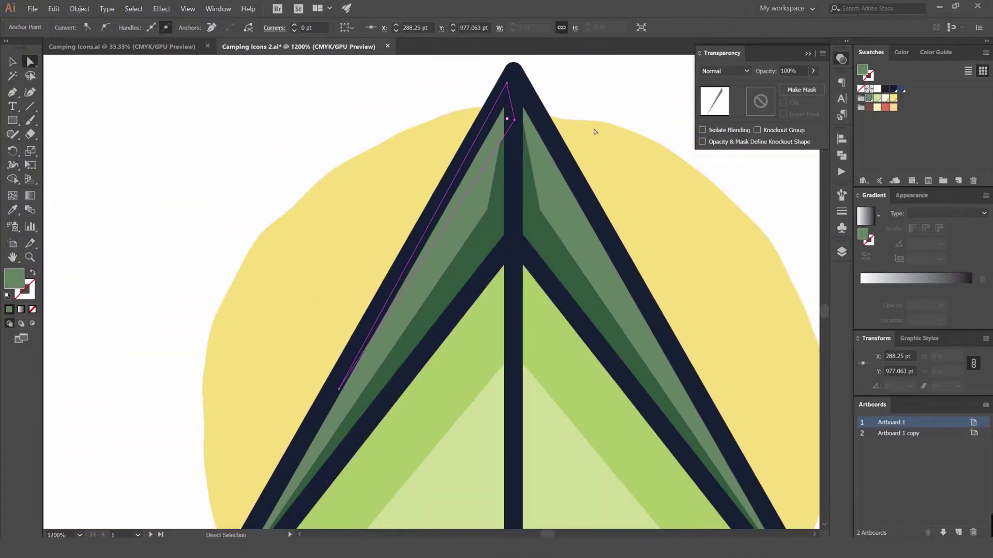
Set the left flap highlight's blend mode to Color Dodge and deselect it
scroll(718, 69, down, 3)
scroll(718, 68, down, 3)
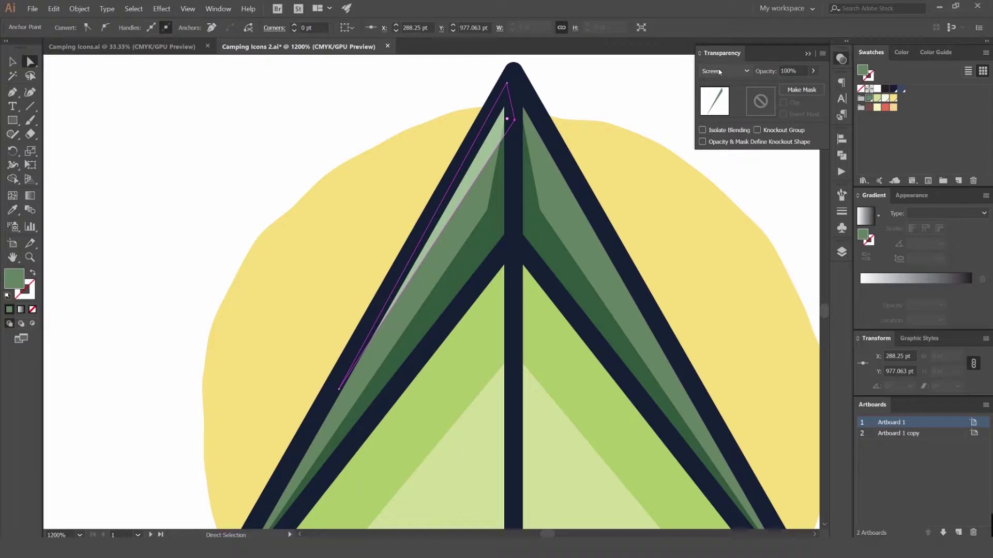
scroll(719, 71, down, 1)
scroll(718, 71, up, 1)
key(v)
click(602, 91)
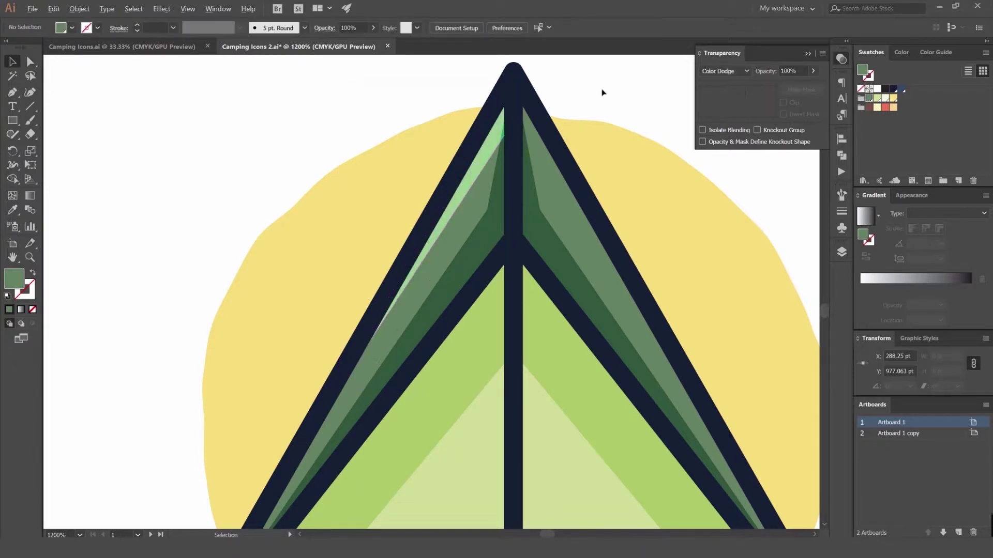
Lower the top anchor of the left flap's dark shading shape along the center pole to about Y 974 pt, clear of the highlight
scroll(601, 91, down, 2)
scroll(554, 112, up, 4)
scroll(555, 112, up, 1)
key(a)
click(561, 140)
drag(559, 107, 531, 213)
click(554, 139)
scroll(532, 214, up, 2)
scroll(498, 262, down, 2)
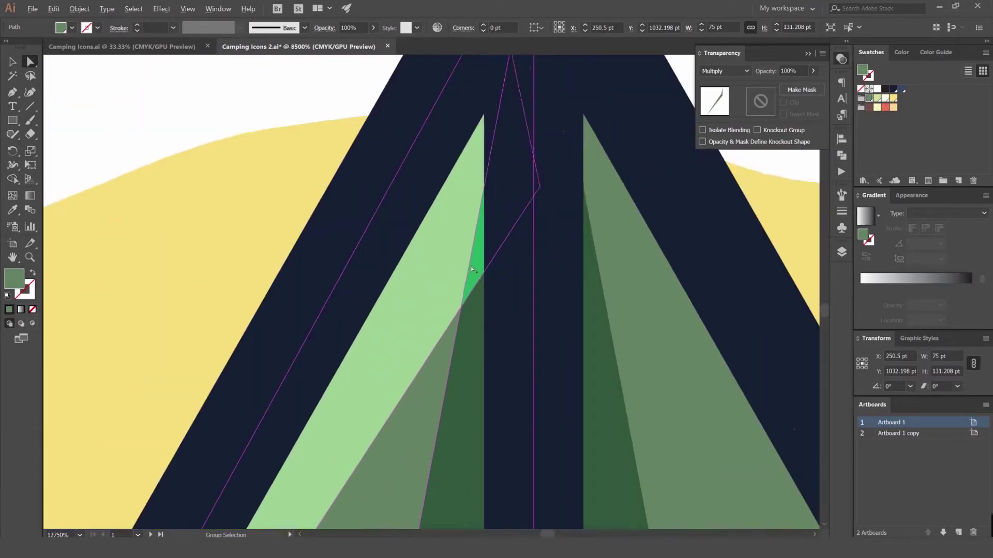
click(493, 104)
drag(493, 103, 493, 203)
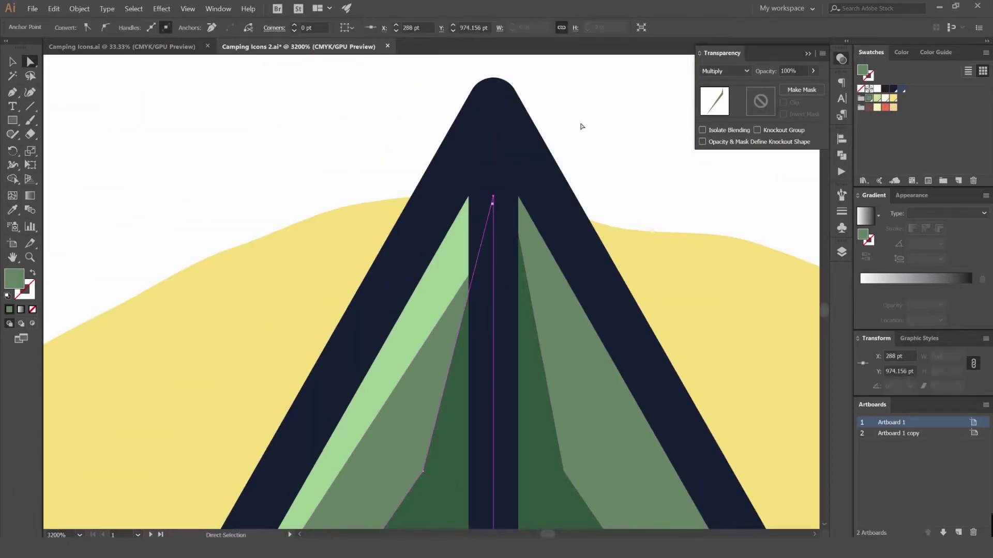
click(581, 126)
Lower the top anchor of the right flap's dark shading shape along the center pole, making the shape about 125 pt tall
click(518, 267)
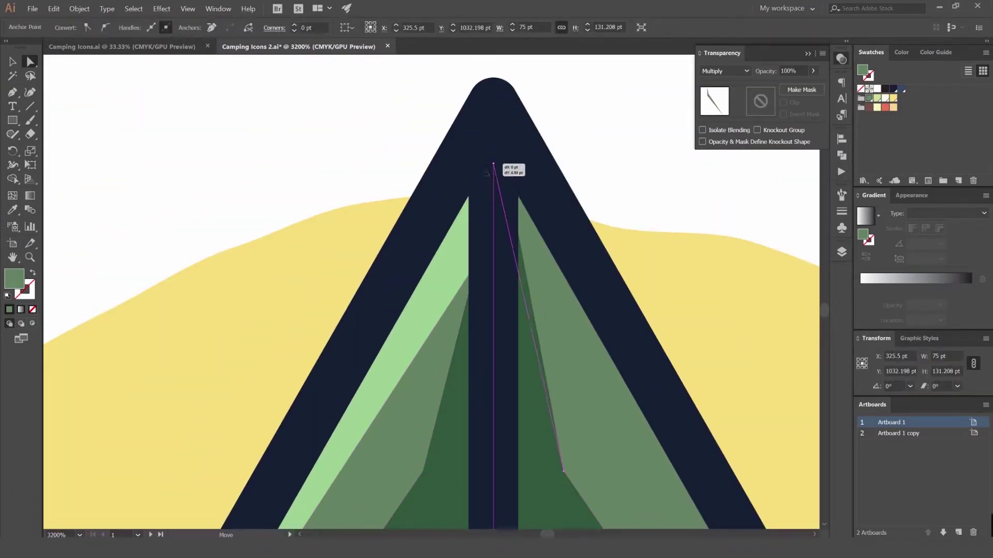
click(494, 209)
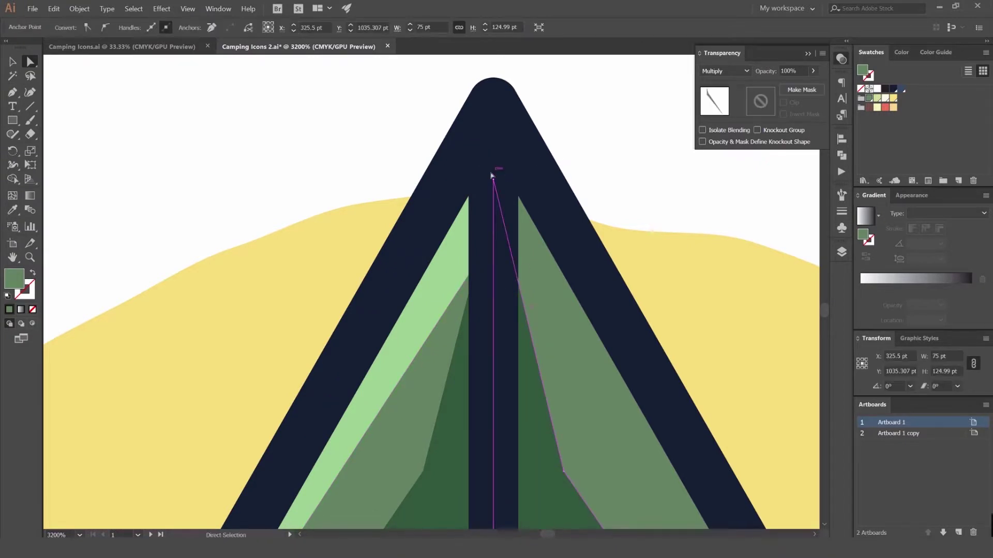
click(605, 151)
Duplicate the left flap's highlight, flip the copy horizontally, and place it along the outer edge of the tent's right flap
scroll(572, 164, down, 2)
drag(569, 165, 450, 170)
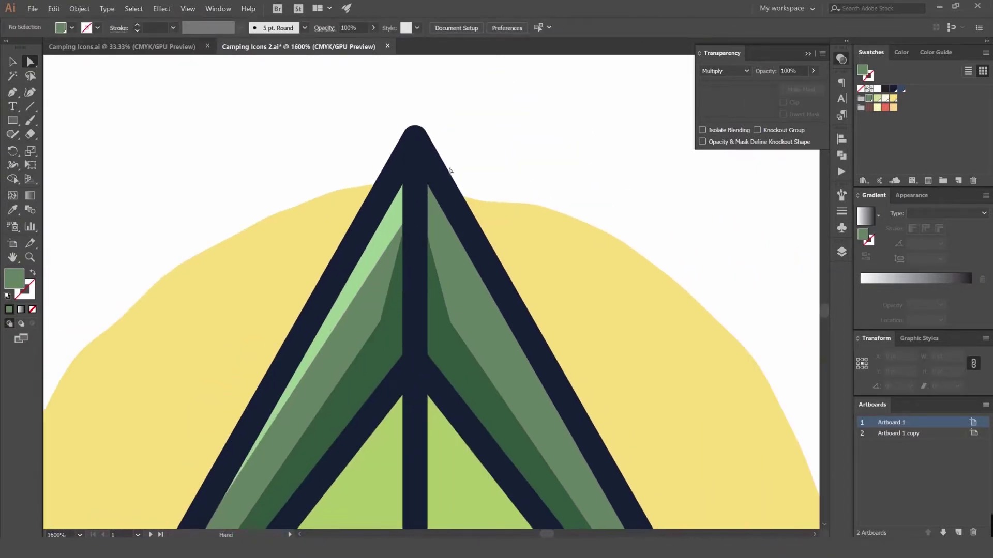
key(v)
scroll(395, 223, down, 1)
drag(391, 228, 434, 229)
click(985, 405)
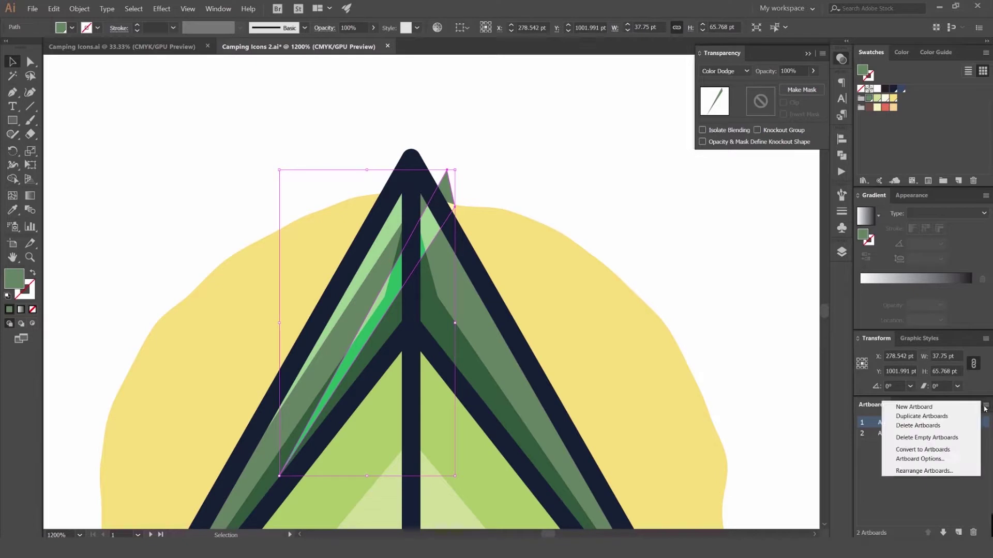
click(986, 339)
click(986, 339)
click(906, 362)
click(479, 212)
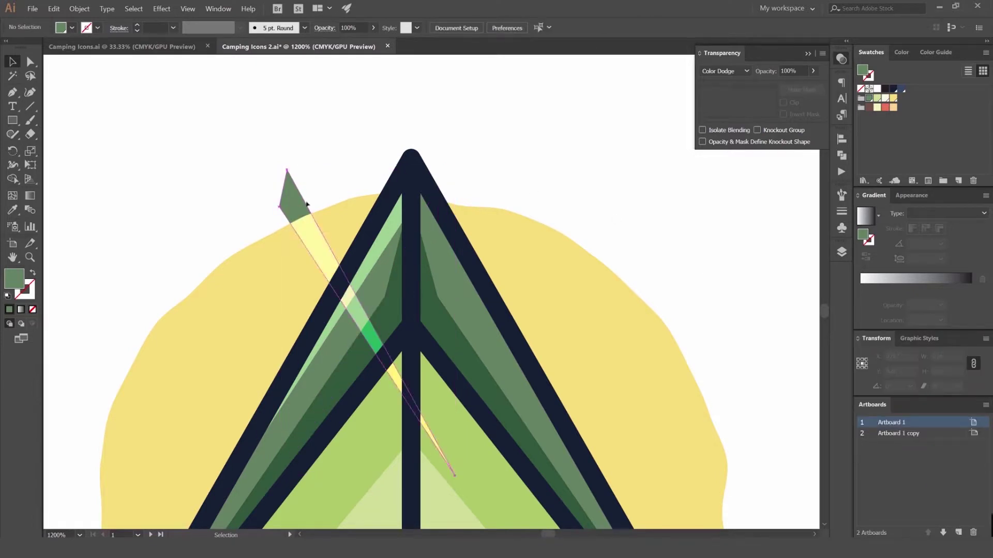
drag(310, 226, 442, 212)
Examine the highlights and shading of the whole tent, both at icon scale and close up
key(ctrl+minus)
key(ctrl+minus)
key(ctrl+minus)
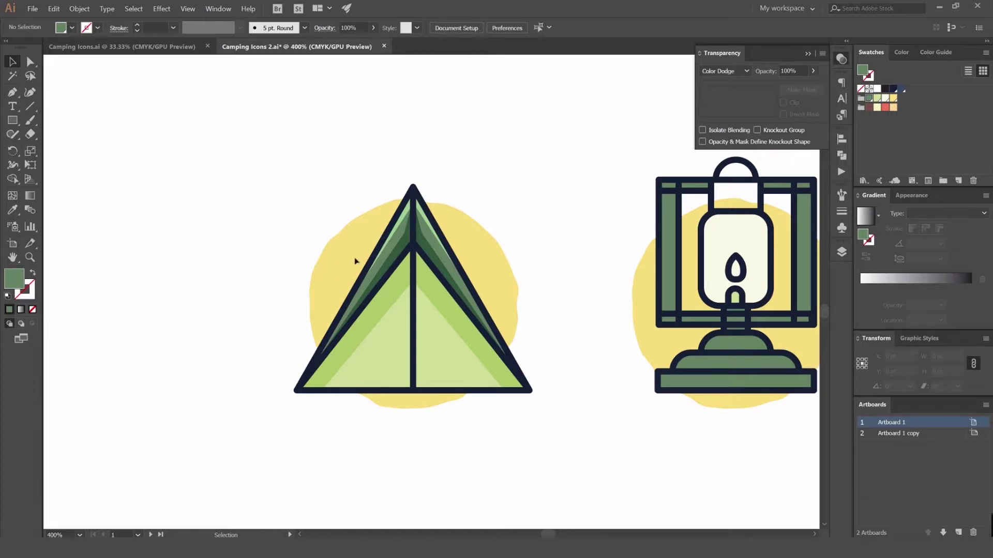
scroll(396, 259, up, 2)
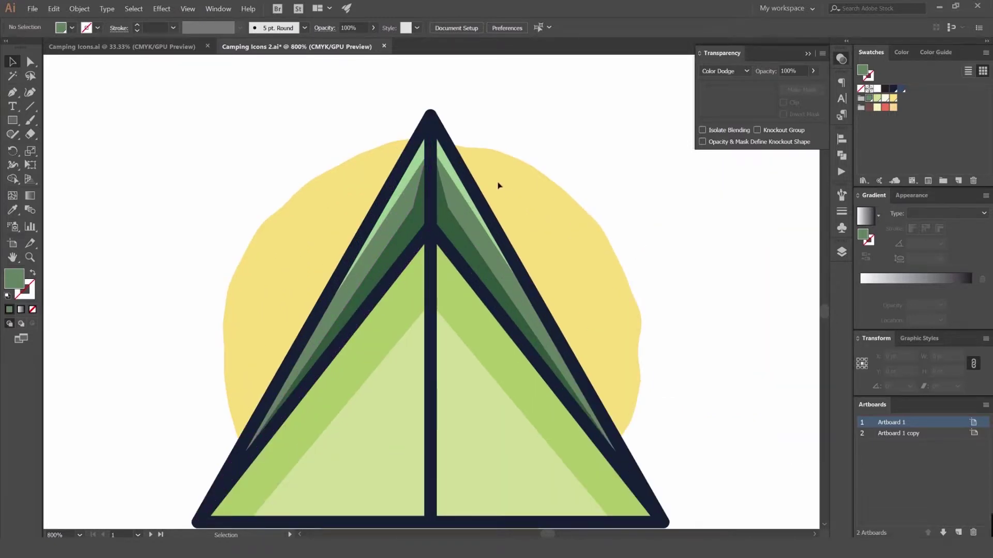
scroll(483, 166, down, 2)
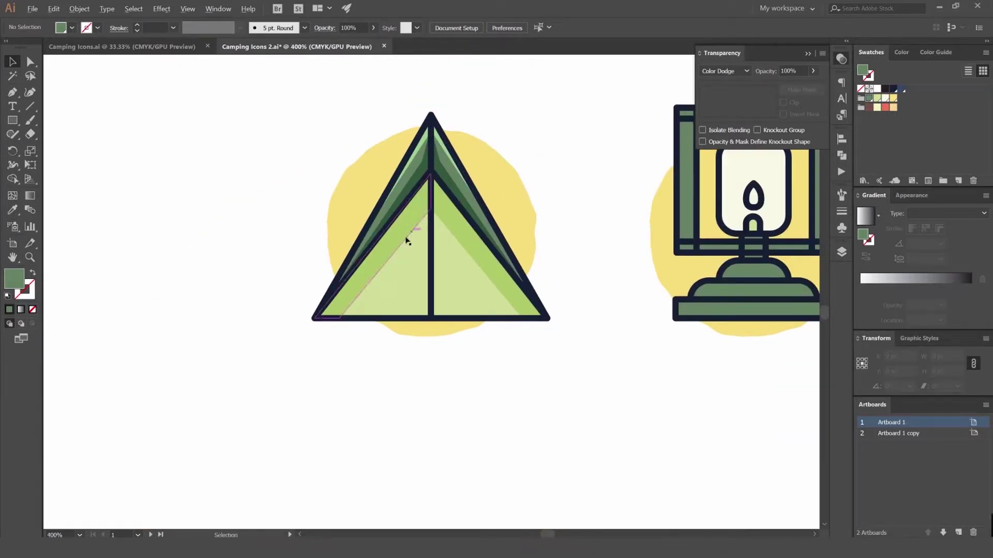
scroll(410, 237, up, 2)
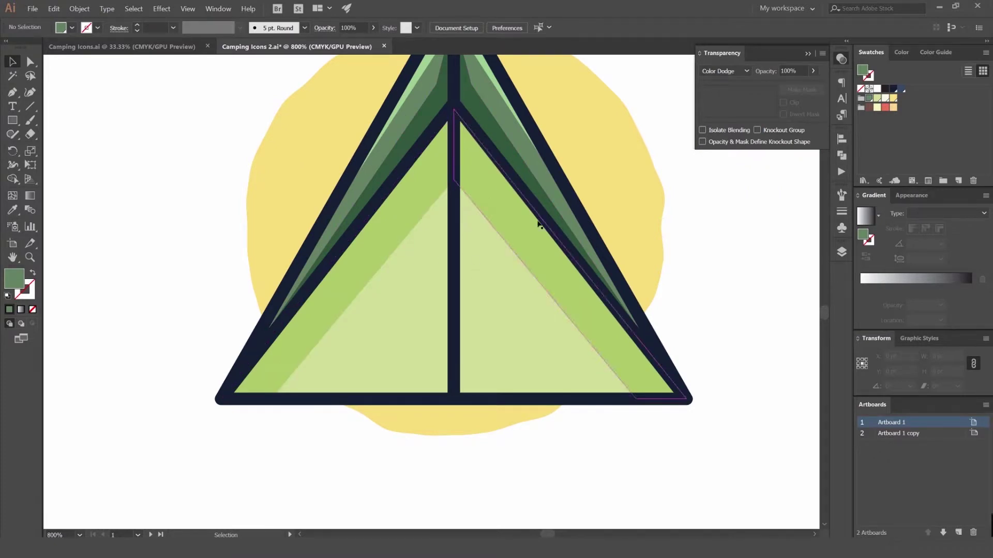
Examine the tent's shading and highlights alongside the neighbouring lantern icon
scroll(521, 233, down, 2)
scroll(509, 160, up, 2)
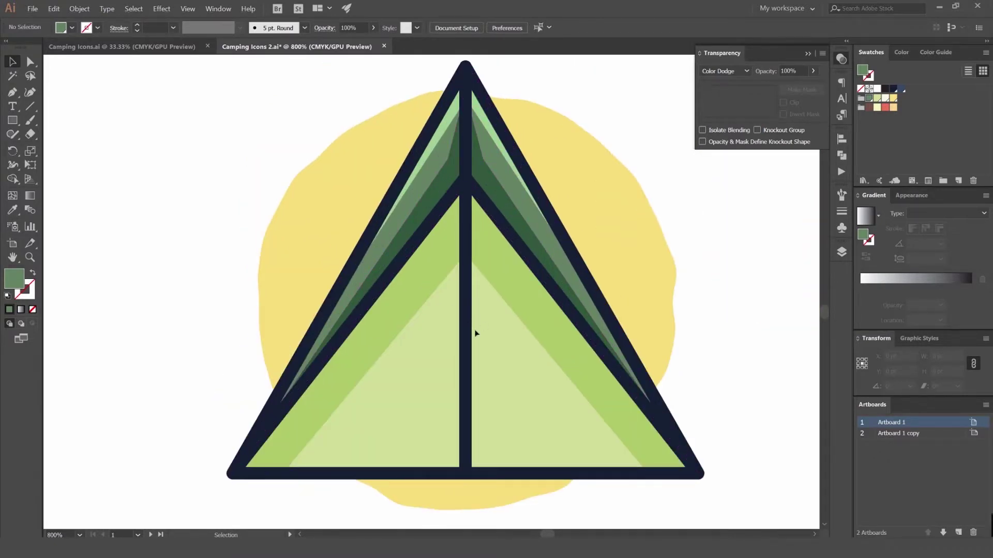
scroll(453, 334, down, 2)
key(space)
drag(462, 310, 414, 288)
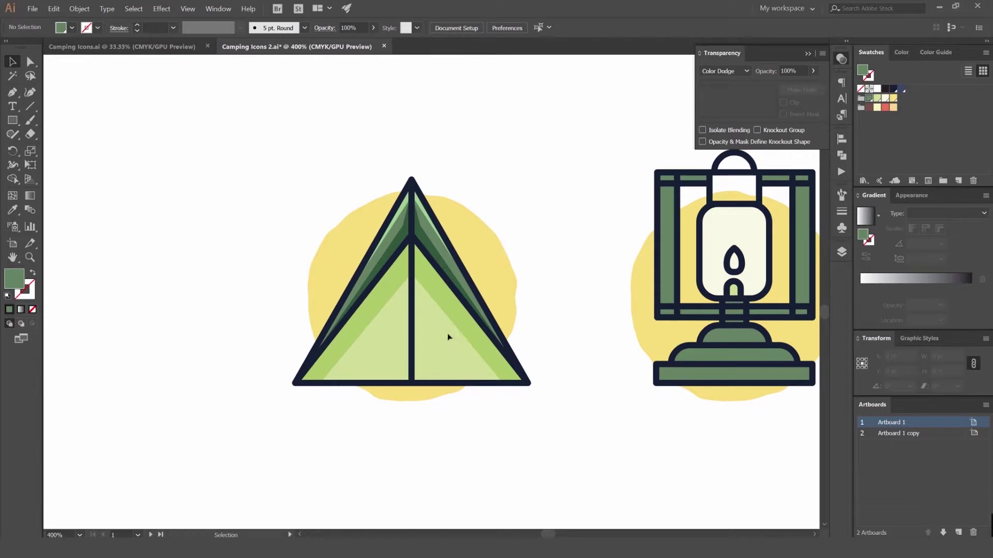
scroll(441, 345, down, 6)
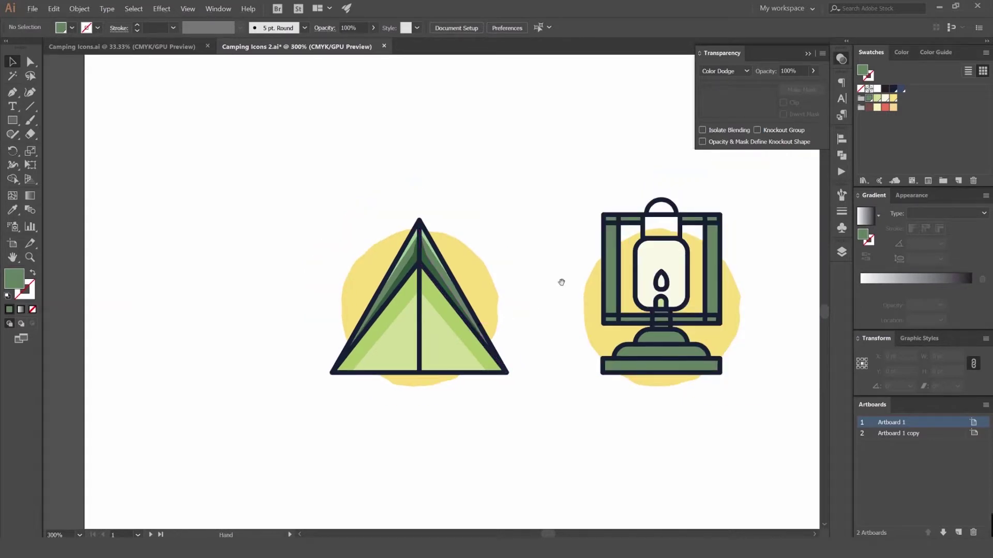
scroll(449, 168, up, 5)
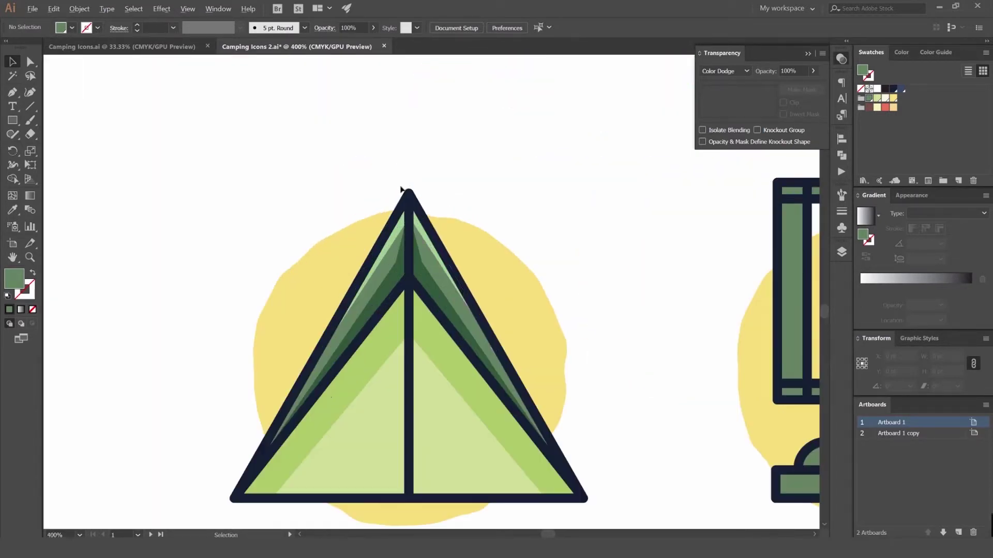
drag(479, 208, 279, 150)
scroll(279, 150, down, 1)
drag(380, 149, 295, 141)
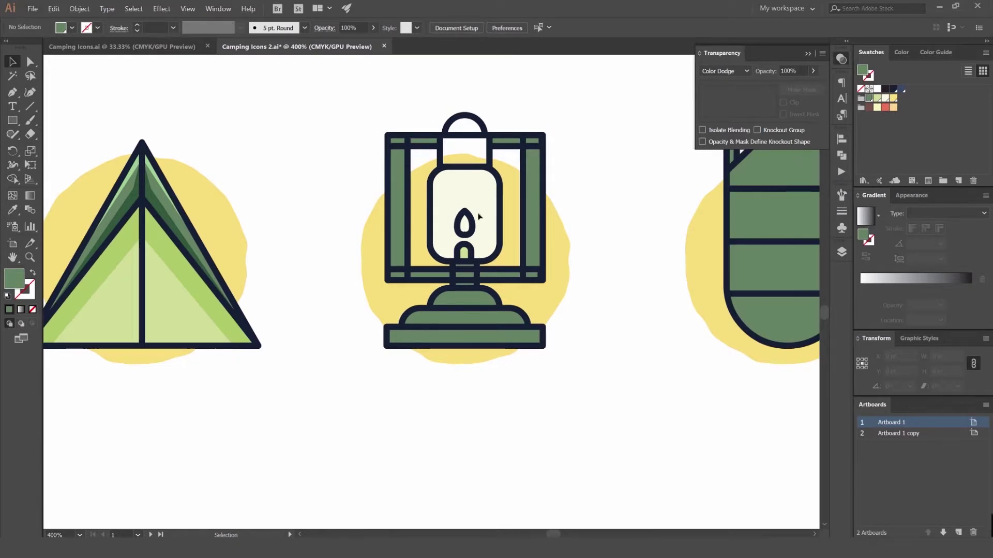
Draw a rectangle about 14.7 by 3.2 pt over the lantern's neck just below the frame, filled with the sampled base green
scroll(480, 268, up, 3)
key(m)
drag(402, 266, 469, 279)
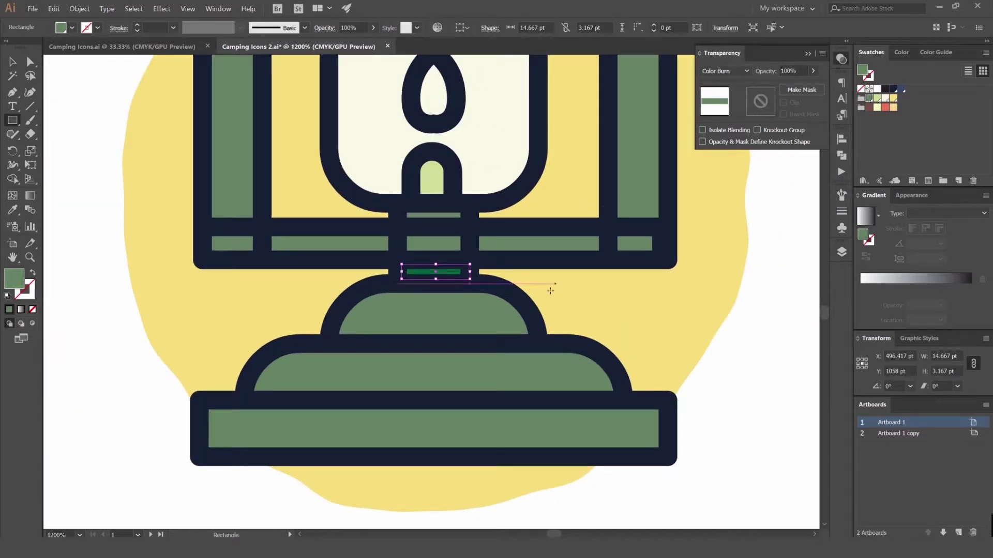
key(u)
key(i)
click(475, 311)
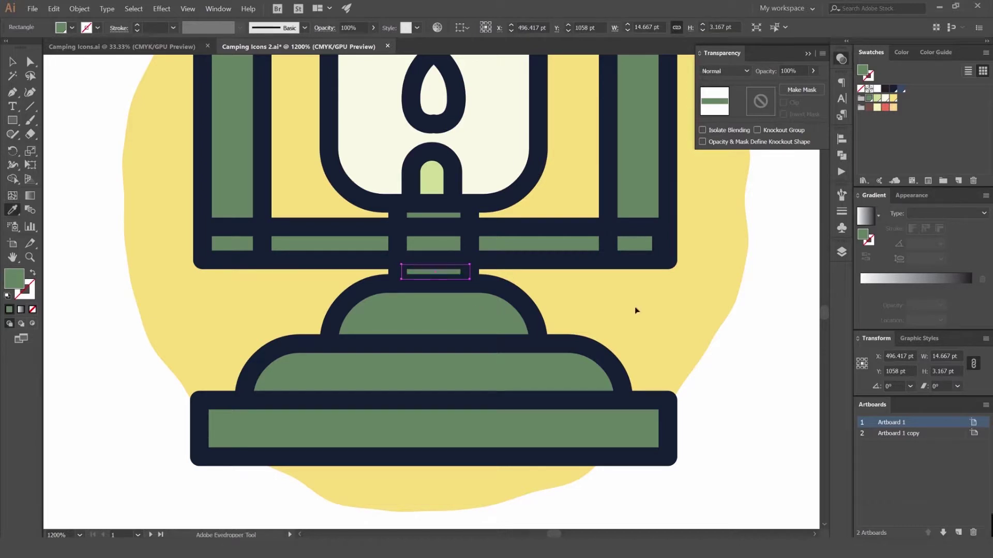
Check that the neck rectangle is on the Shading layer and set its blend mode to Multiply
key(v)
click(843, 252)
click(842, 252)
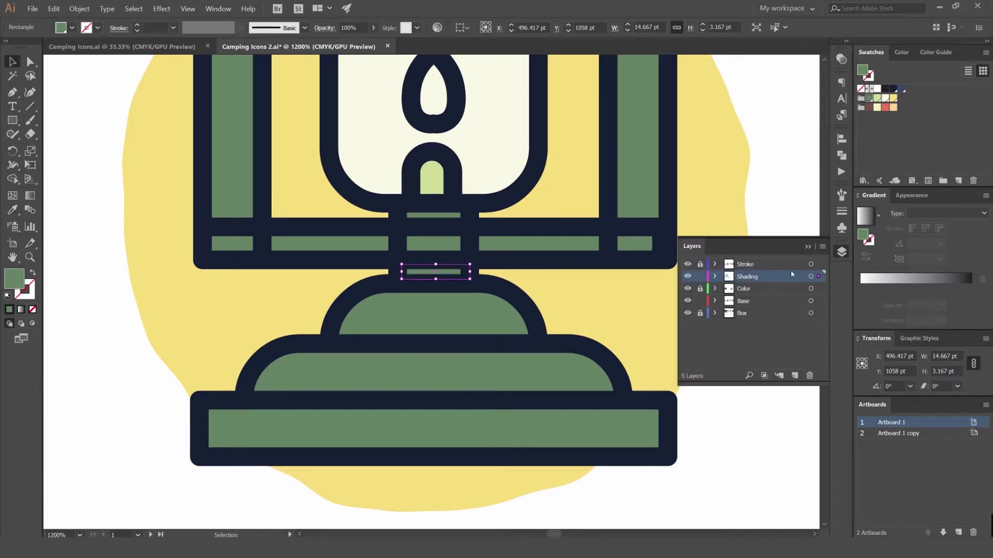
key(ctrl+equal)
click(841, 59)
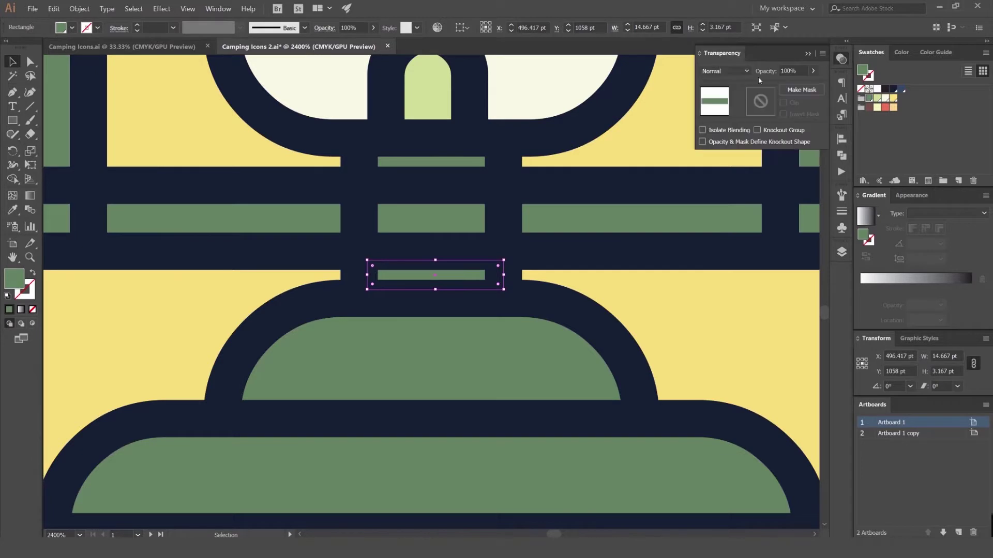
click(724, 71)
click(712, 109)
click(595, 284)
Copy the shading strip along the lower edges of the middle tier and the base plate, widened to about 79 pt and 100 pt
scroll(576, 316, down, 2)
drag(535, 296, 524, 245)
drag(498, 244, 672, 360)
drag(534, 358, 538, 415)
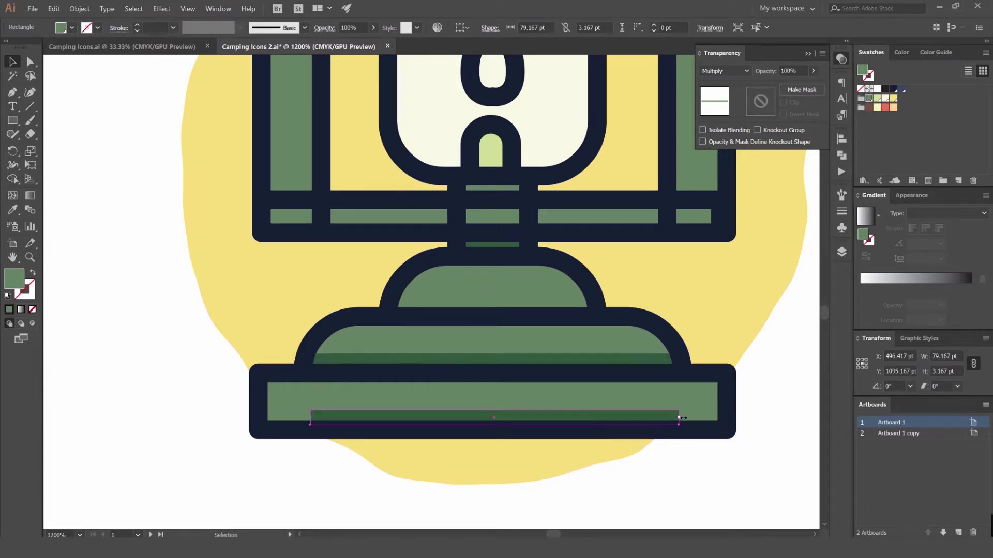
drag(679, 418, 726, 416)
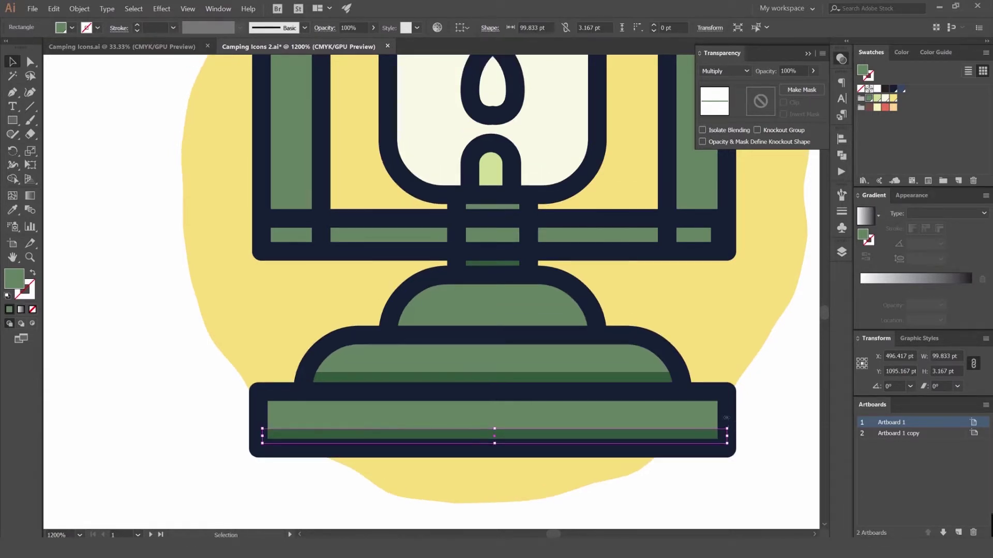
scroll(726, 417, up, 5)
scroll(747, 476, down, 5)
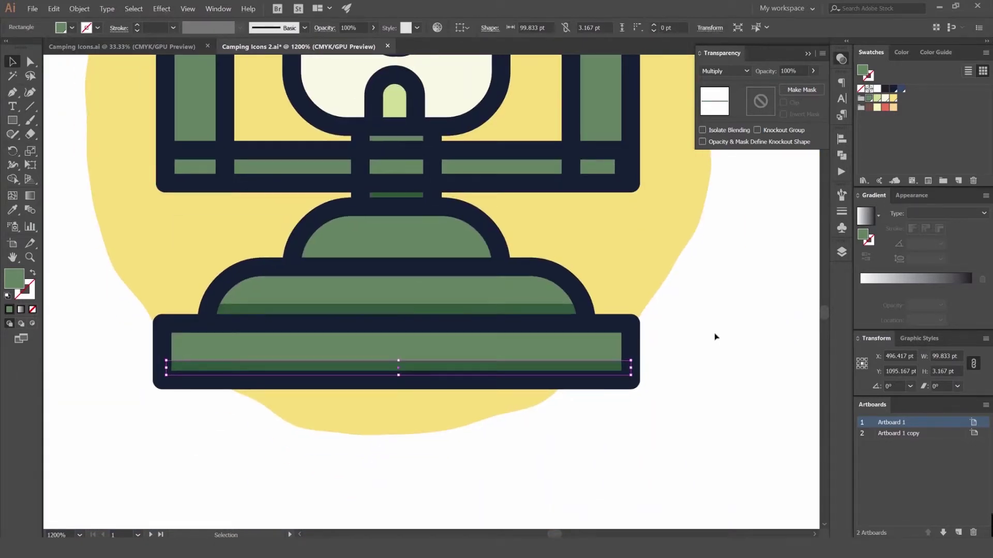
Copy the middle tier's shading strip to the upper tier's lower edge and narrow it to about 44 pt
click(714, 336)
scroll(443, 282, down, 1)
scroll(391, 297, up, 1)
drag(402, 328, 409, 274)
drag(610, 269, 528, 268)
click(714, 326)
scroll(667, 320, down, 2)
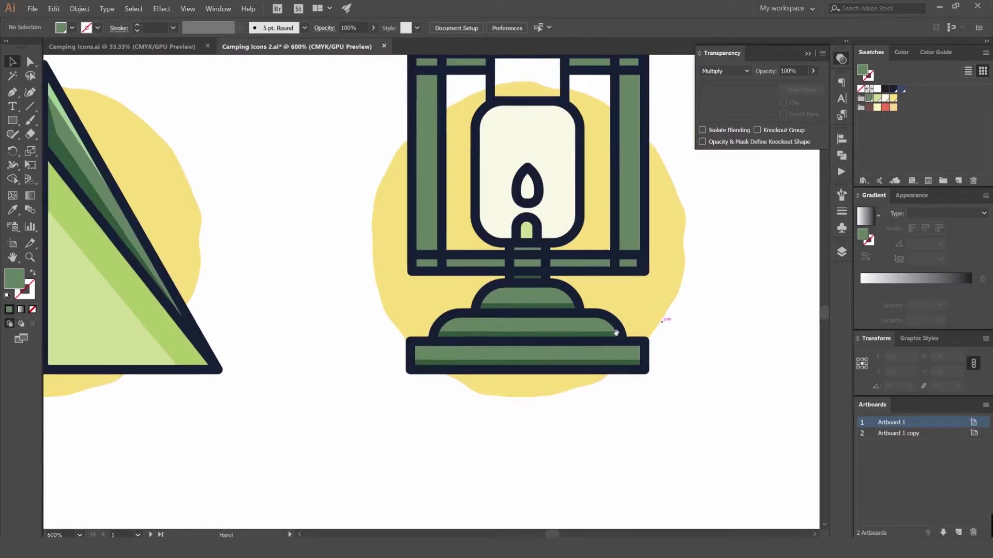
Copy the upper tier's shading strip onto the frame's lower crossbar and widen it to span between the two side posts
scroll(479, 300, up, 1)
drag(507, 330, 508, 272)
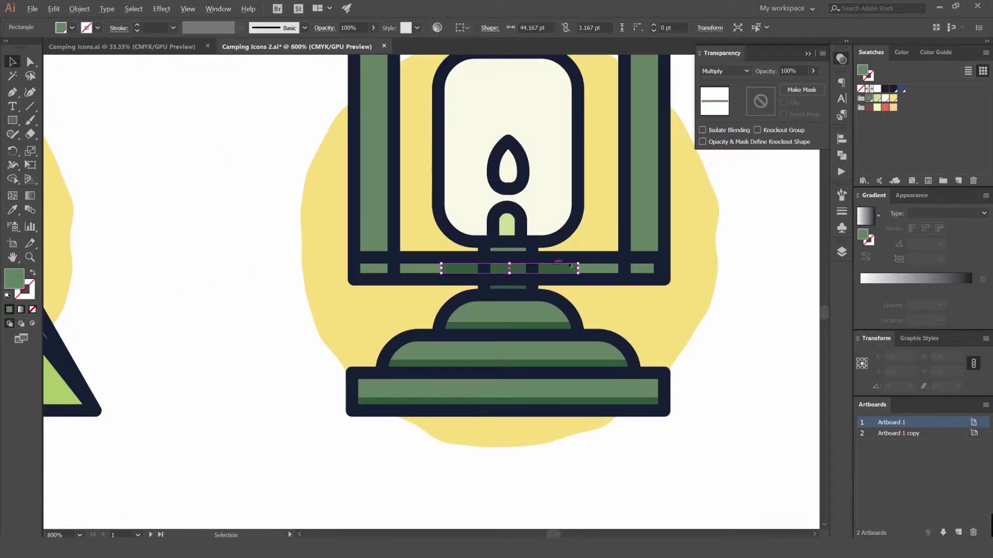
scroll(573, 263, up, 1)
drag(581, 272, 644, 271)
scroll(639, 329, down, 3)
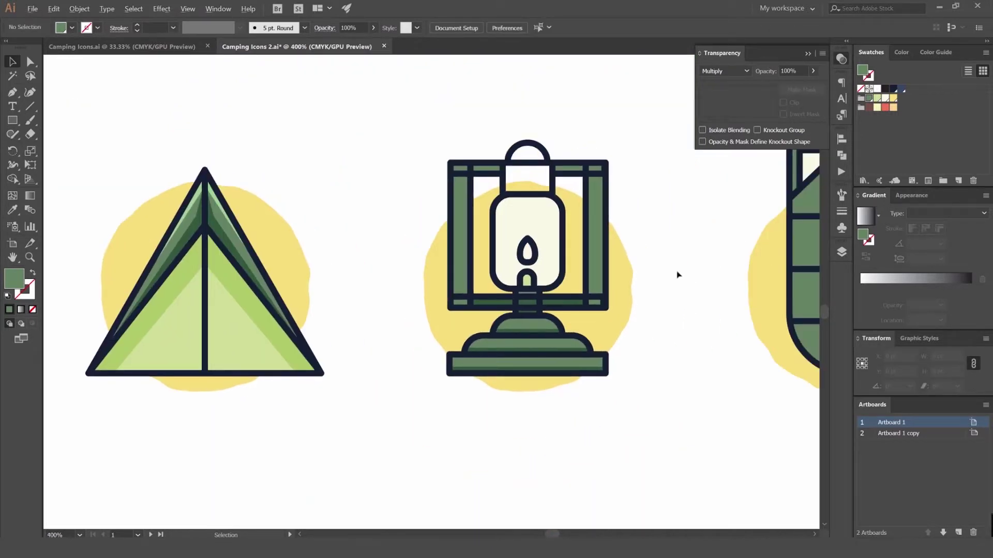
scroll(678, 274, down, 1)
scroll(585, 204, up, 1)
Draw a green rectangle about 98 by 6 pt across the upper part of the lantern frame's top rail
drag(650, 206, 548, 190)
scroll(422, 175, up, 1)
scroll(391, 170, up, 2)
drag(393, 180, 320, 164)
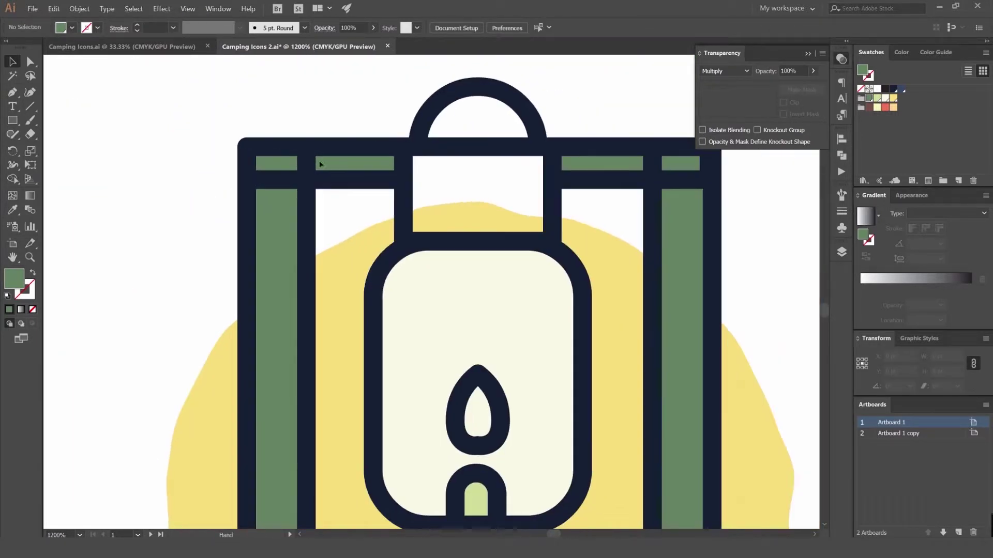
key(m)
drag(247, 146, 704, 175)
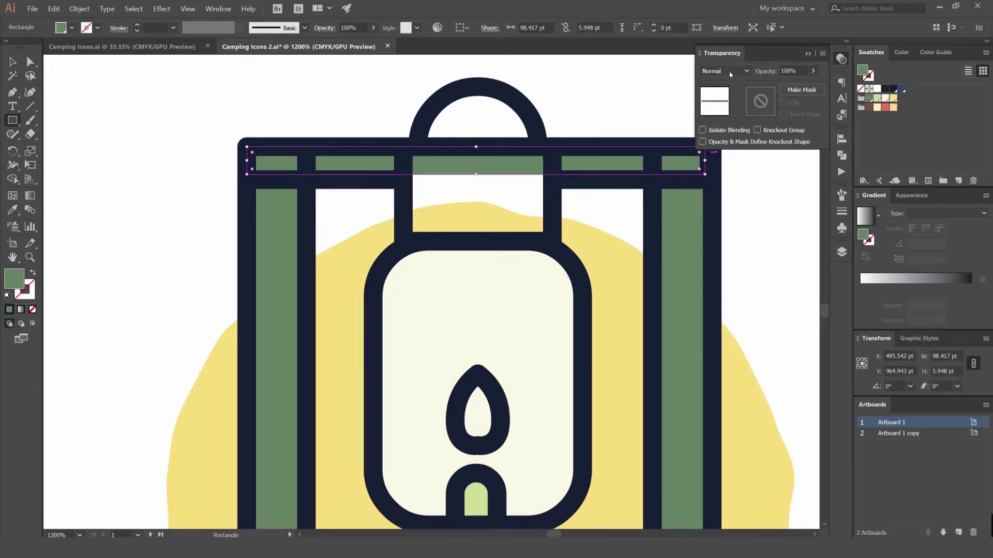
Try the Overlay blend mode on the top rail's rectangle, and settle on Color Dodge as its highlight mode
click(729, 74)
click(731, 182)
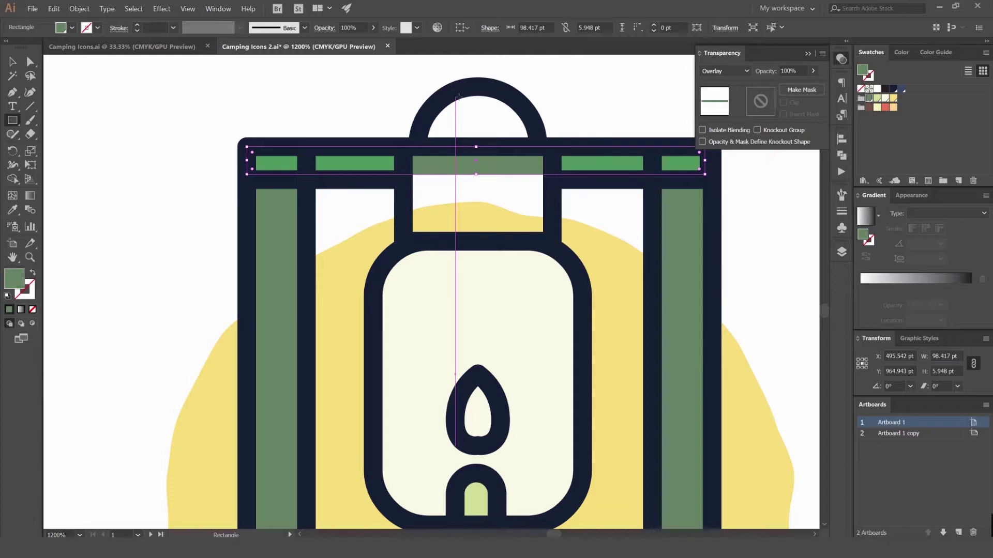
click(718, 76)
click(724, 164)
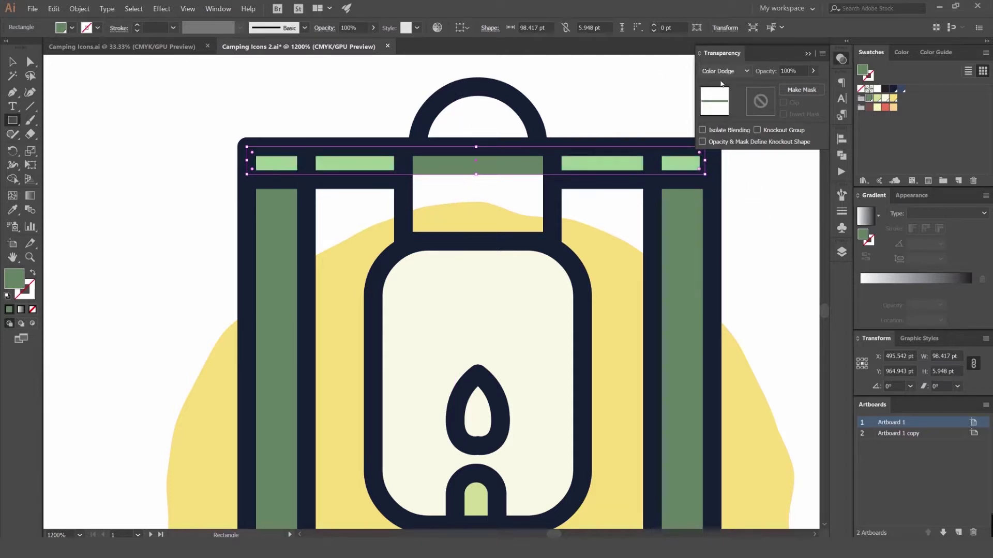
key(v)
scroll(533, 170, down, 3)
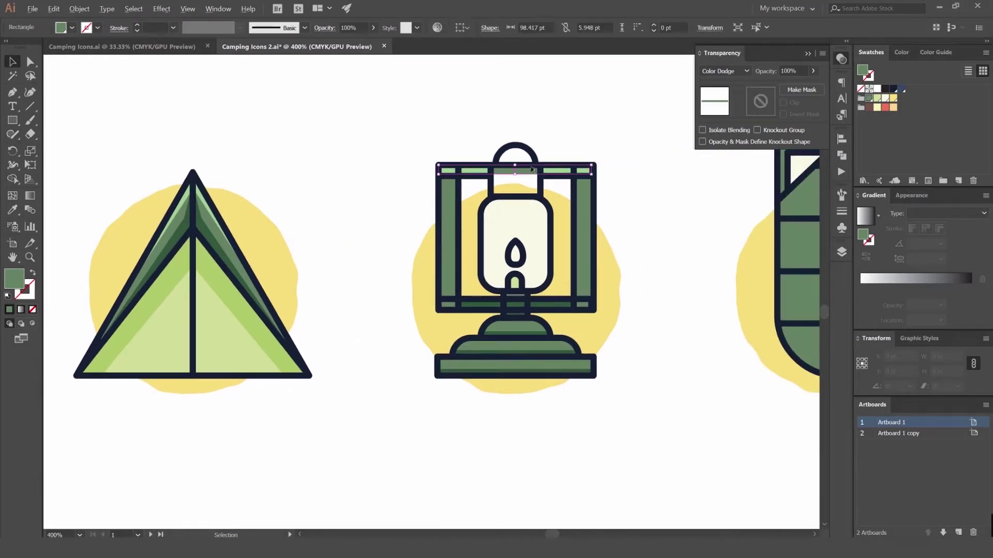
Draw a rectangle about 30 by 6 pt over the part of the rail highlight that crosses the white cap below the handle
scroll(532, 169, up, 3)
click(482, 199)
click(462, 185)
click(439, 200)
key(m)
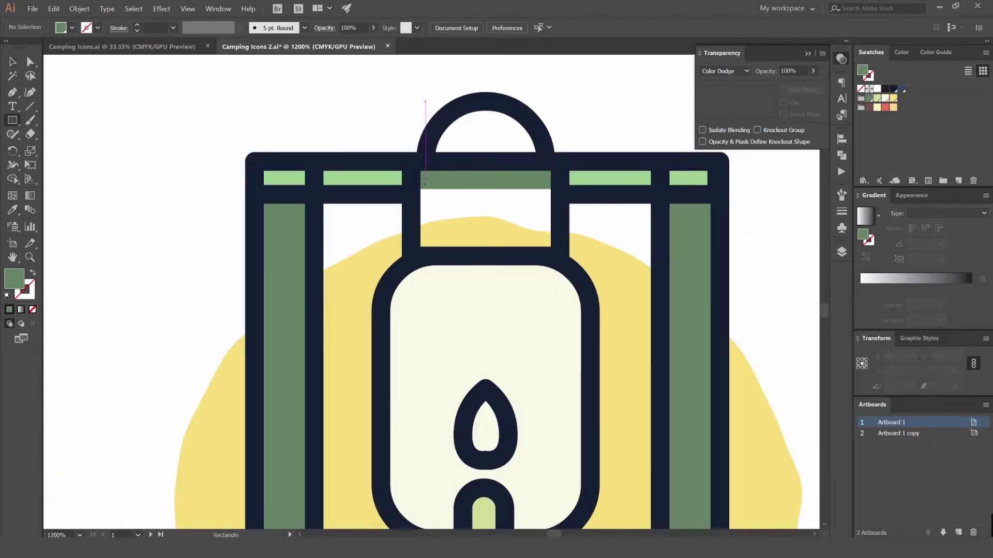
drag(419, 168, 557, 194)
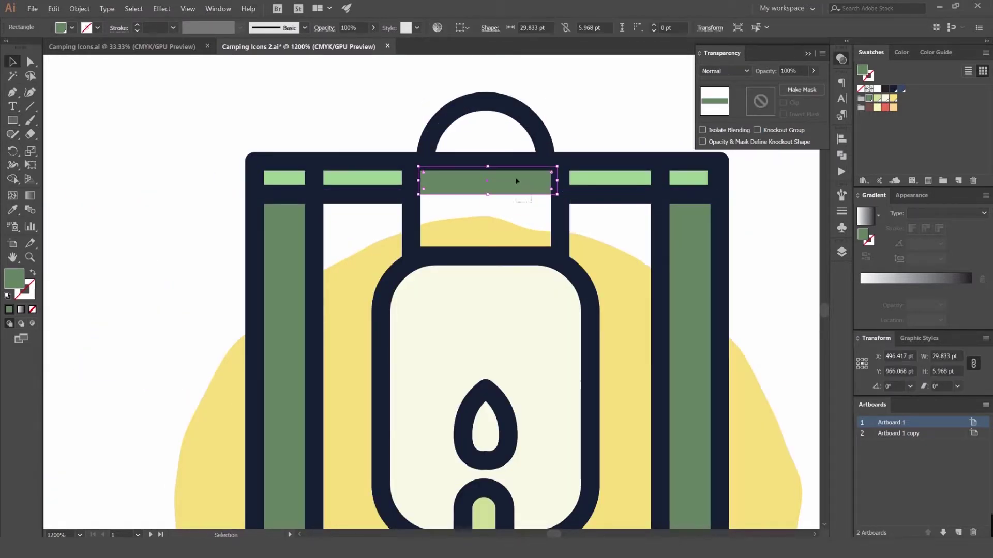
Cut the cap section out of the top rail highlight with Shape Builder and remove the leftover green
drag(515, 178, 515, 179)
key(shift+m)
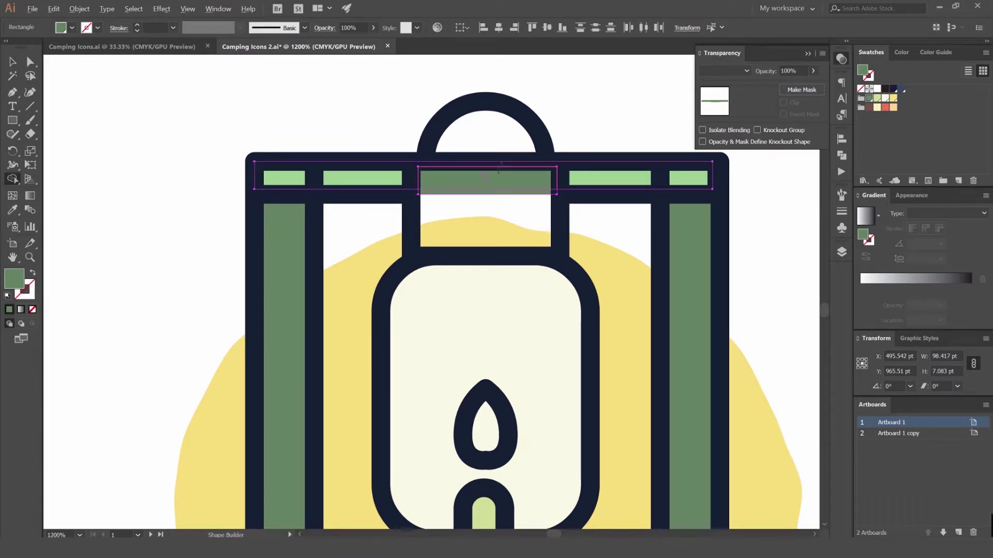
alt+click(512, 181)
key(v)
click(467, 177)
click(466, 176)
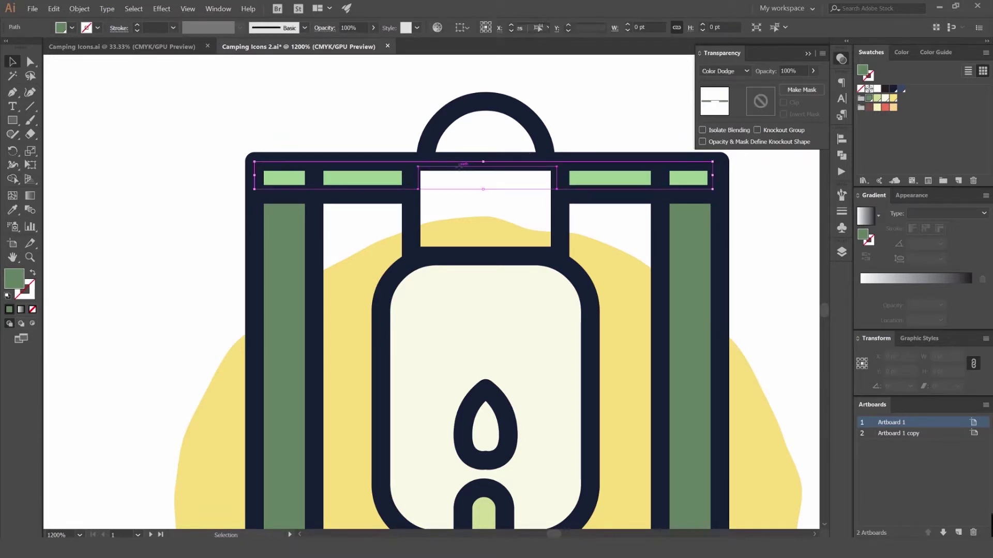
click(583, 137)
scroll(575, 139, down, 2)
scroll(510, 100, down, 3)
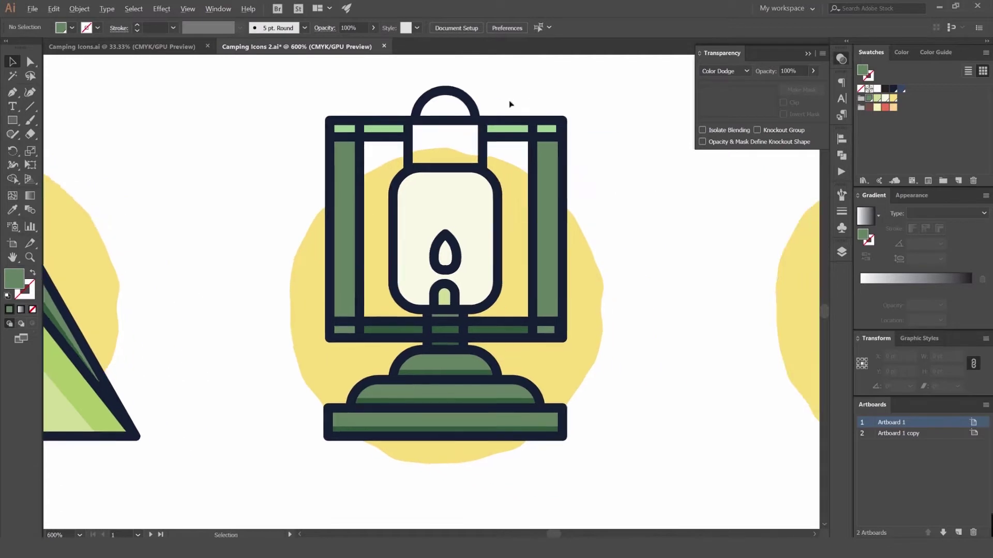
Draw a rectangle about 7 by 13.5 pt over the lantern's flame opening and fill it with the coral red swatch
scroll(450, 184, up, 5)
scroll(431, 193, up, 1)
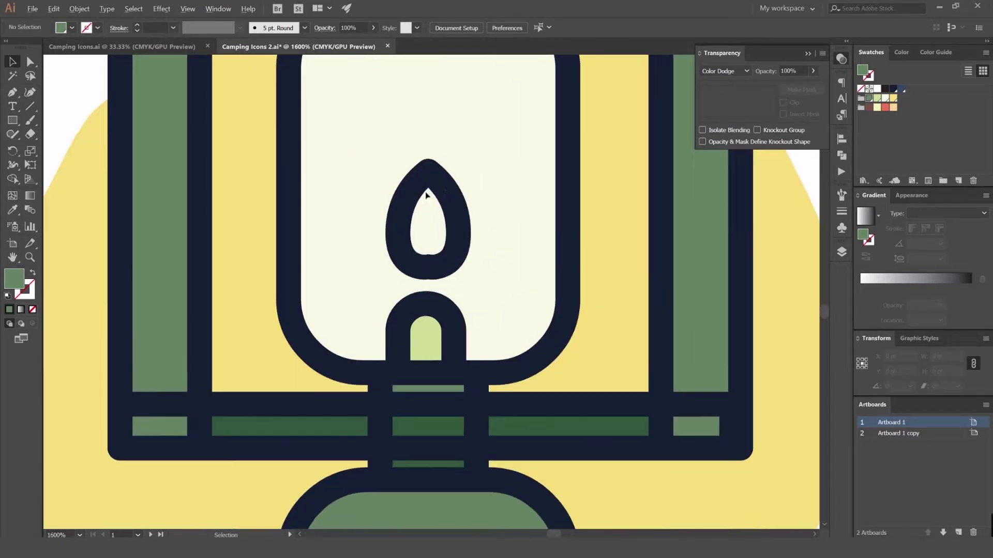
drag(448, 176, 406, 259)
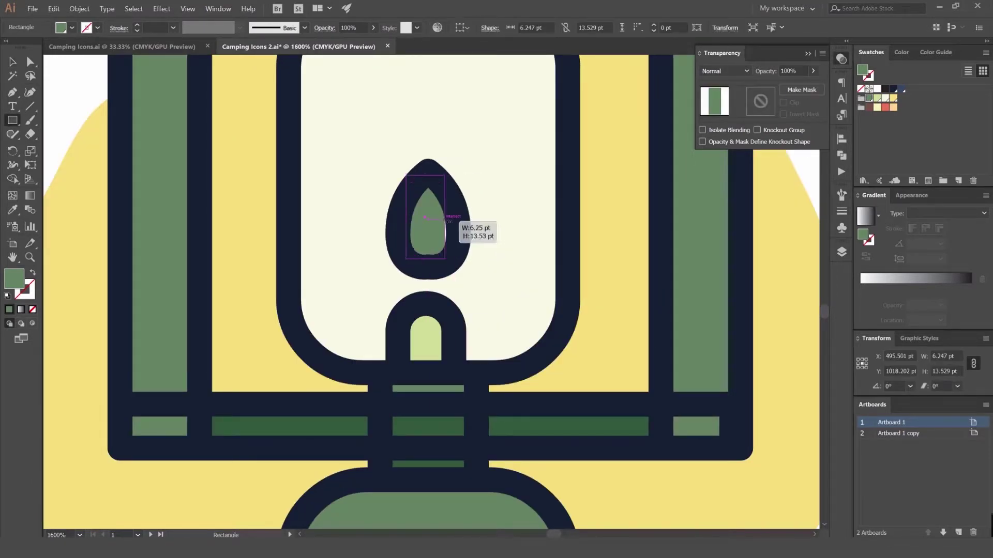
key(i)
click(499, 207)
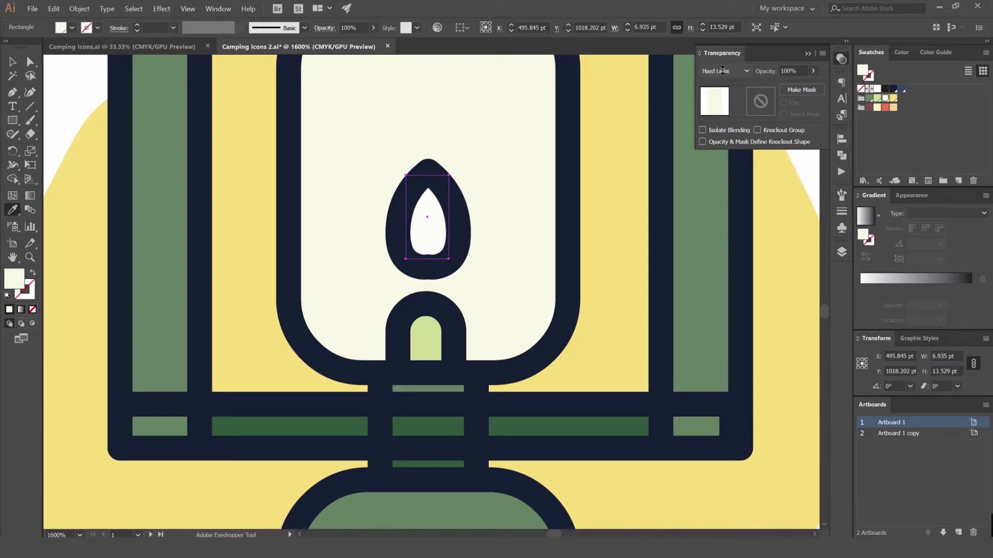
scroll(723, 72, down, 1)
click(885, 107)
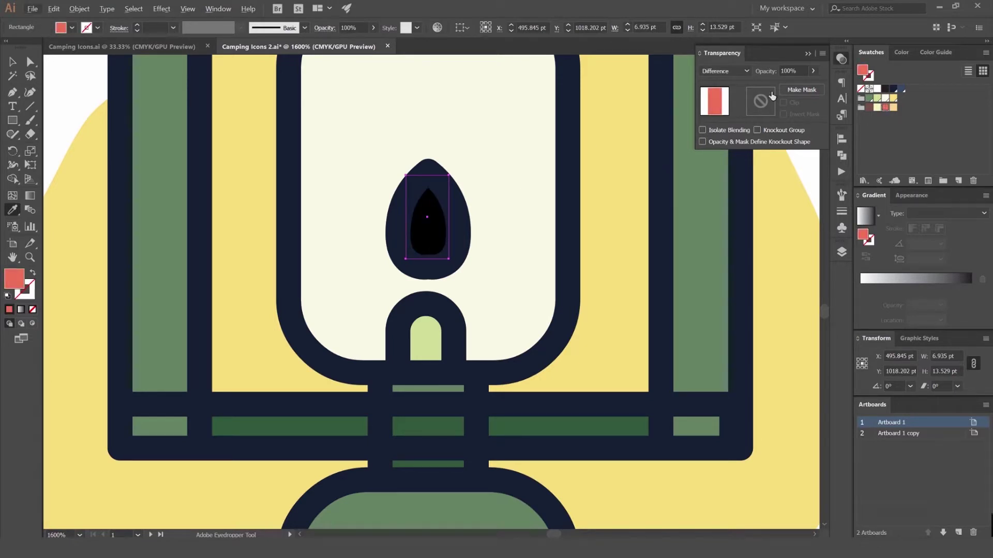
Cycle through blend modes for the red flame rectangle and set it to Normal
scroll(724, 72, up, 10)
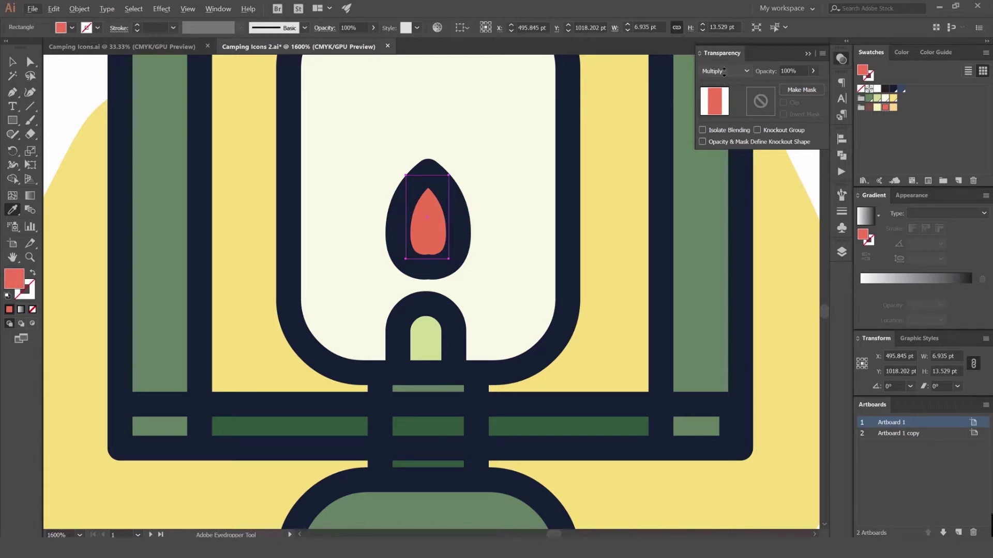
scroll(540, 155, down, 5)
key(v)
click(428, 104)
drag(428, 104, 409, 228)
scroll(363, 140, down, 2)
scroll(444, 240, up, 1)
scroll(443, 239, up, 4)
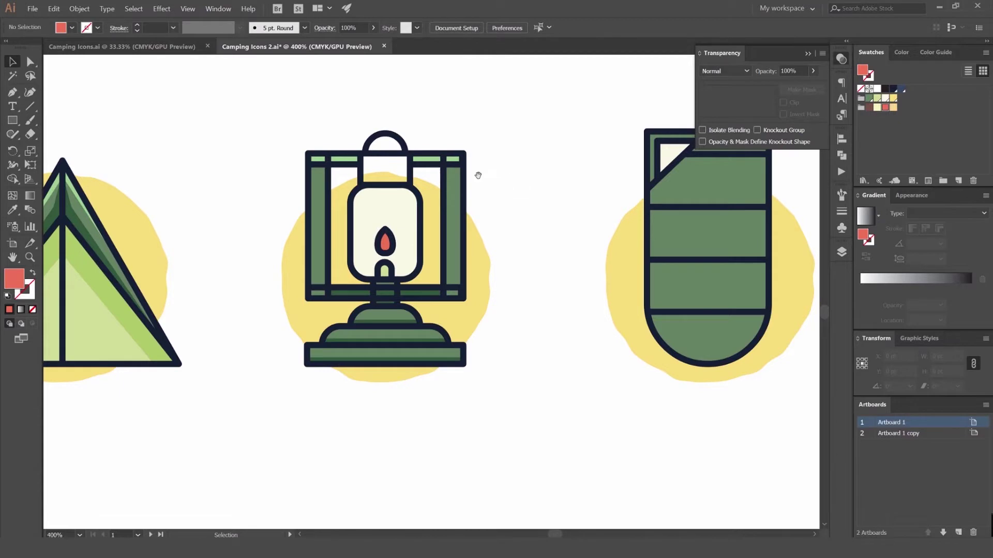
Draw a closed triangle about 13 pt wide with the Pen tool over the top of the lantern's left side post
drag(479, 175, 536, 149)
scroll(385, 150, up, 2)
drag(385, 150, 368, 147)
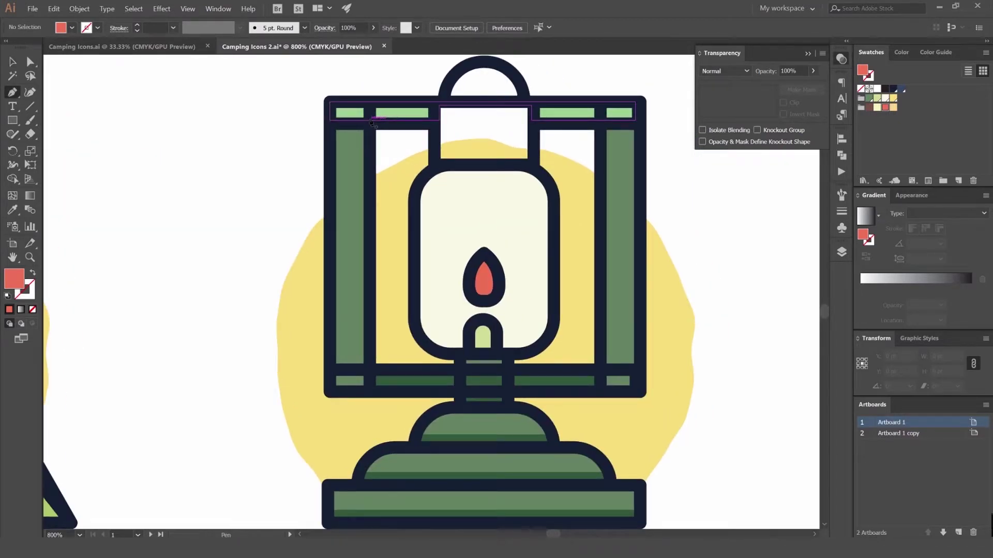
click(371, 121)
click(331, 204)
click(330, 113)
click(370, 120)
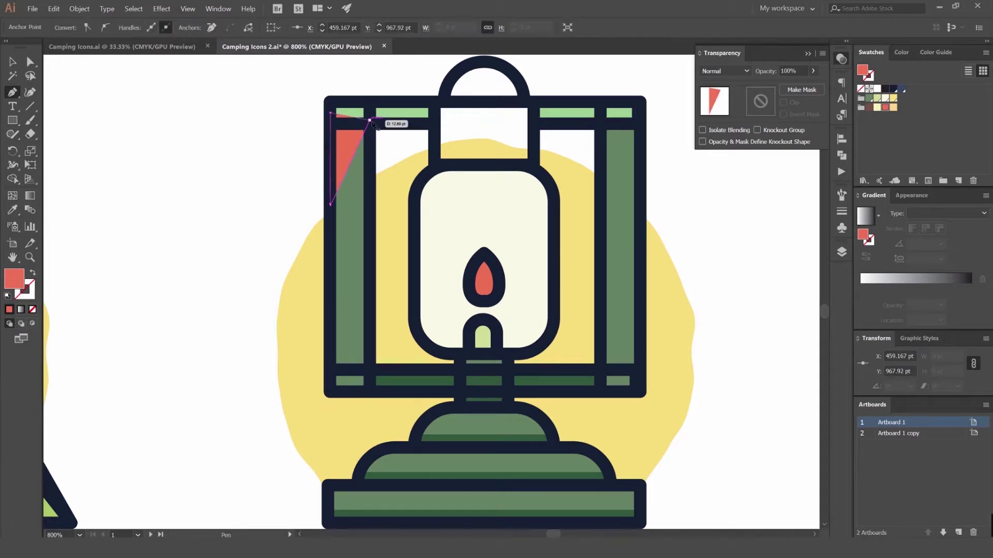
Copy the triangle to the top of the right side post and give both triangles the rail highlight's green Color Dodge appearance
key(a)
mouse_move(331, 112)
mouse_down()
mouse_move(331, 121)
mouse_move(636, 142)
mouse_move(625, 135)
mouse_up()
key(i)
click(352, 113)
key(v)
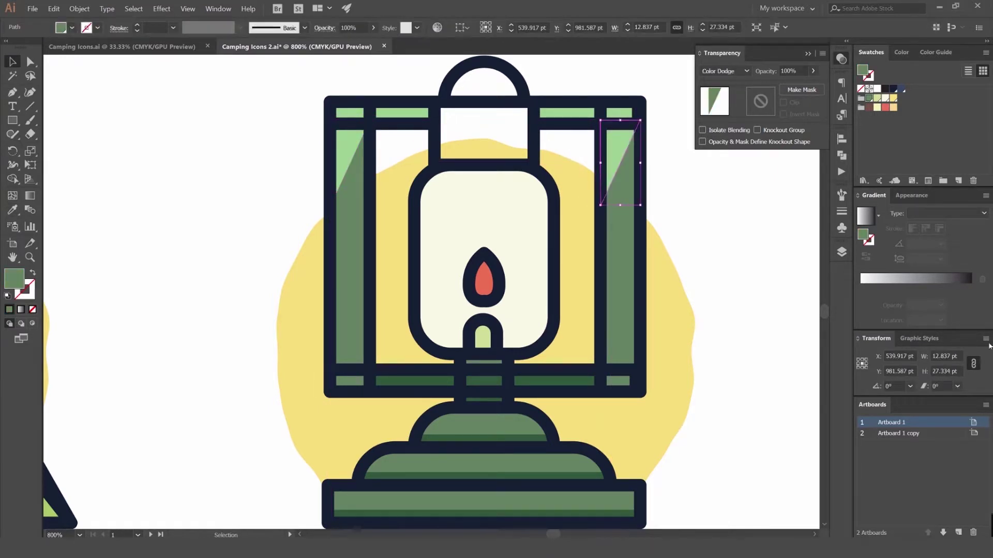
Flip the right post's triangular highlight horizontally to mirror the left one
click(986, 338)
click(891, 362)
click(702, 188)
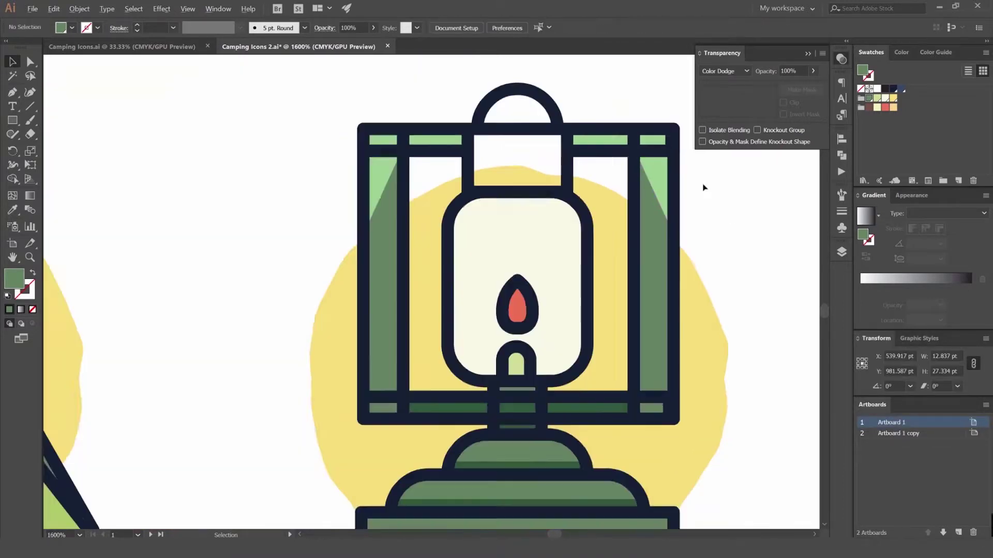
key(ctrl+minus)
scroll(618, 186, down, 3)
scroll(593, 166, up, 2)
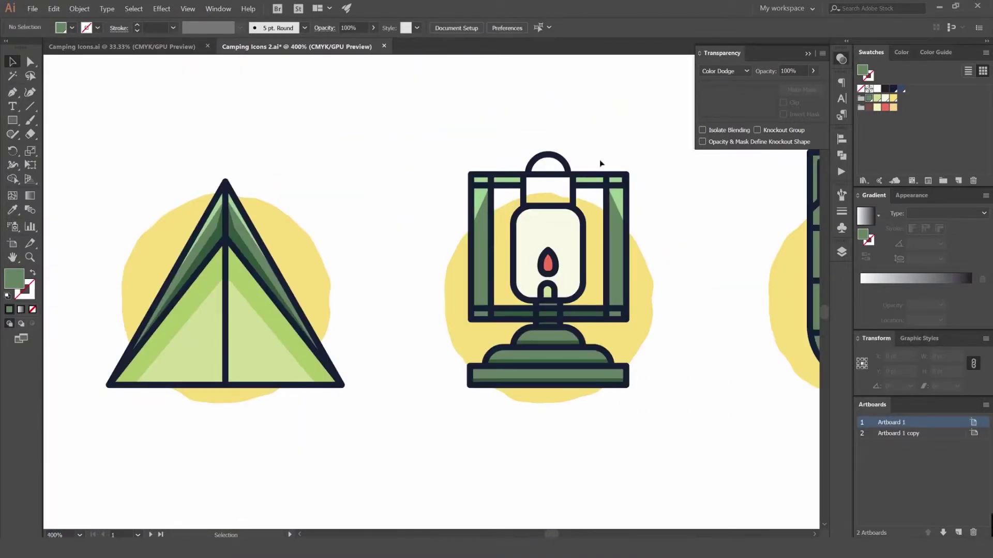
drag(564, 169, 508, 261)
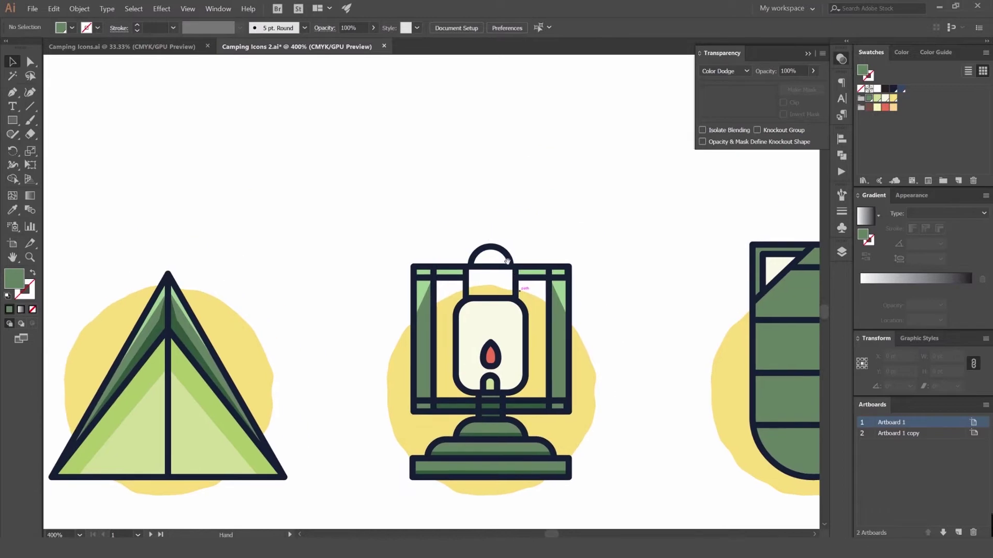
mouse_move(492, 209)
mouse_down()
mouse_move(539, 143)
mouse_move(554, 101)
mouse_up()
key(x)
click(878, 108)
key(v)
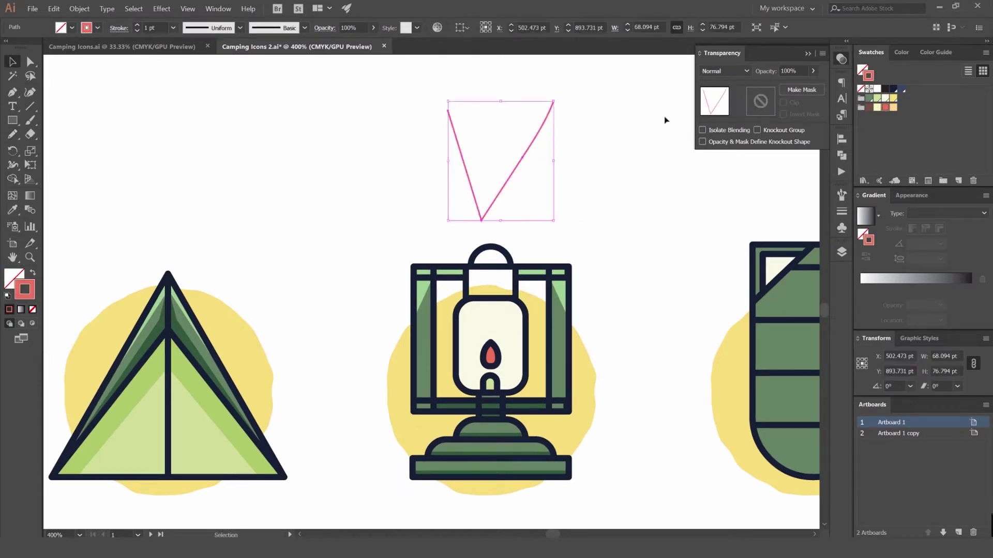
click(443, 200)
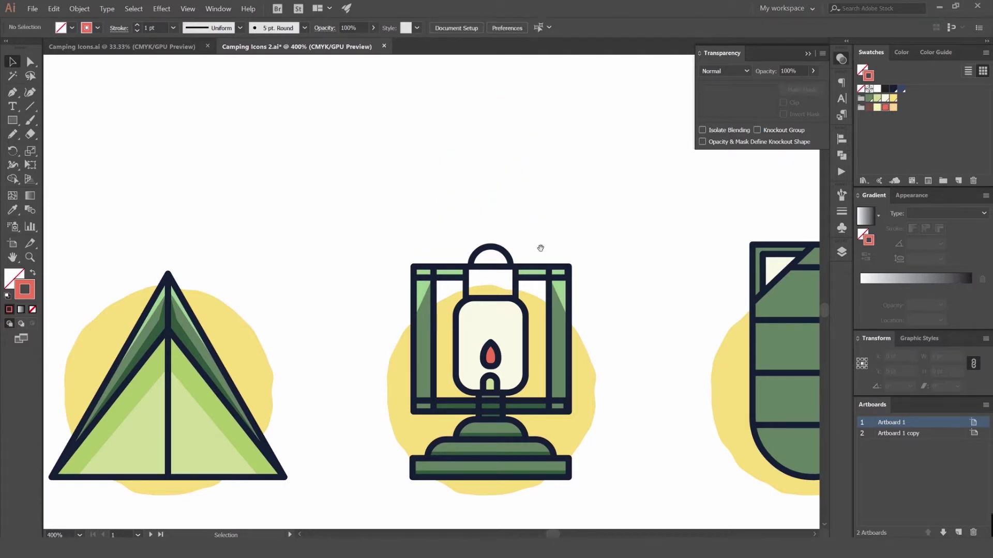
Draw a closed curved shape about 41 pt wide with the Pen tool over the base's top tier and give it the green Color Dodge highlight appearance
drag(607, 315, 504, 163)
scroll(374, 258, up, 3)
drag(410, 305, 430, 250)
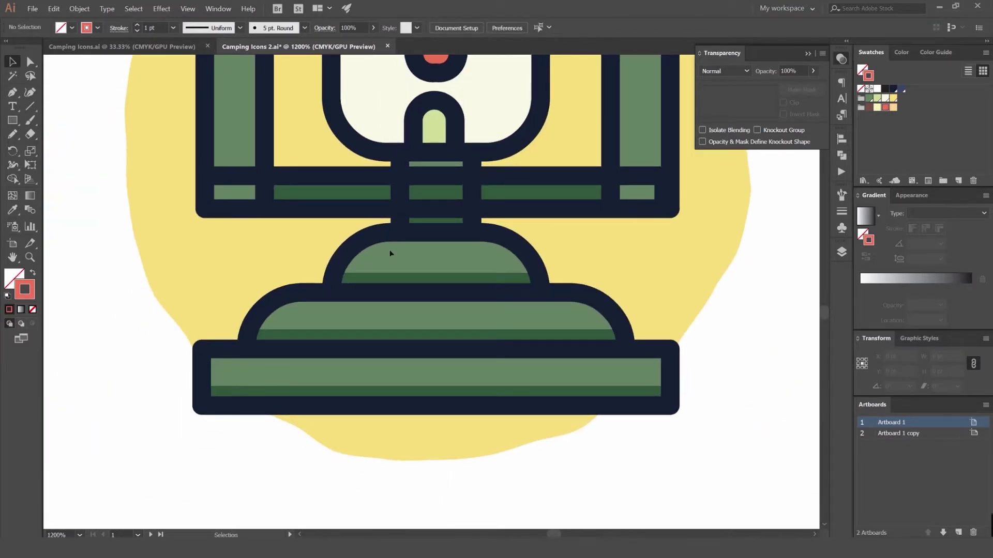
scroll(391, 253, up, 1)
key(p)
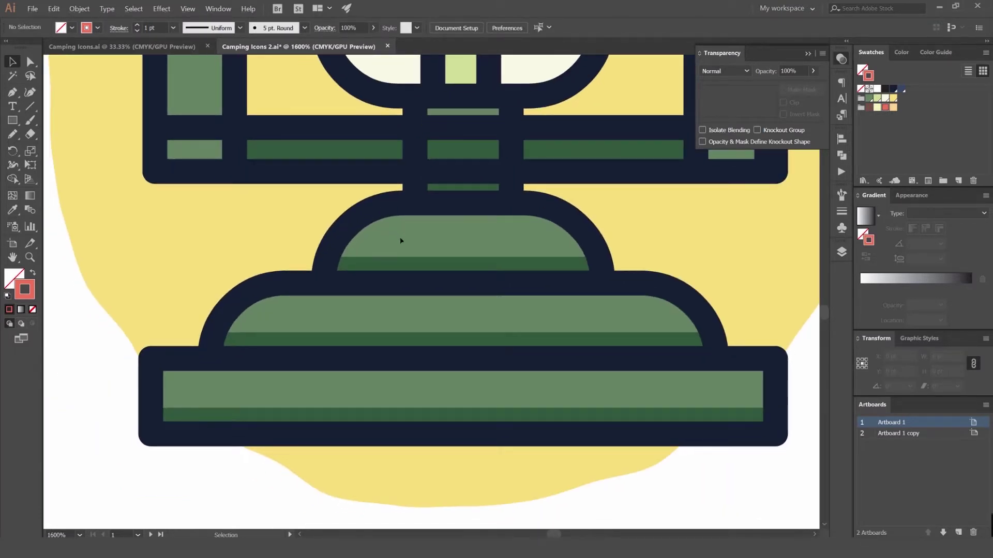
click(352, 243)
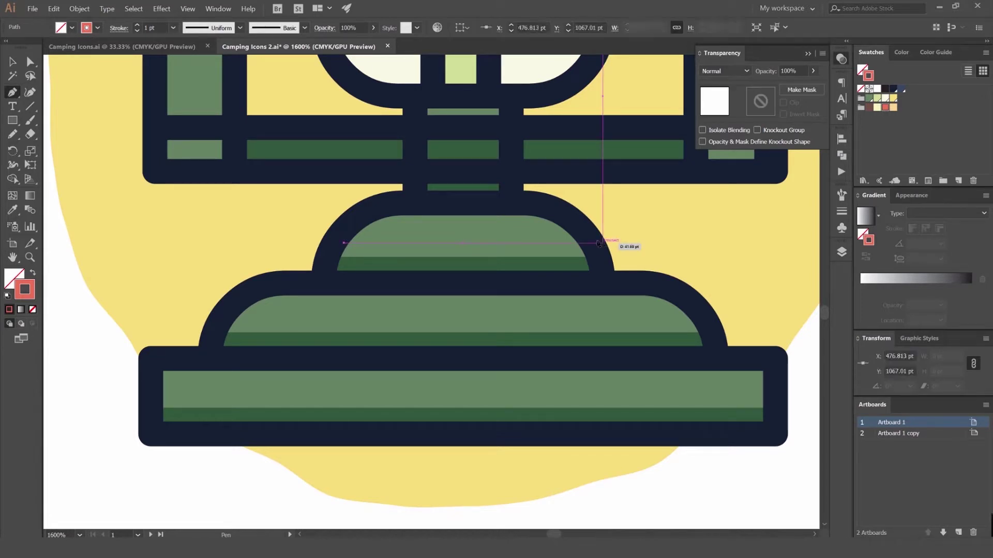
click(574, 243)
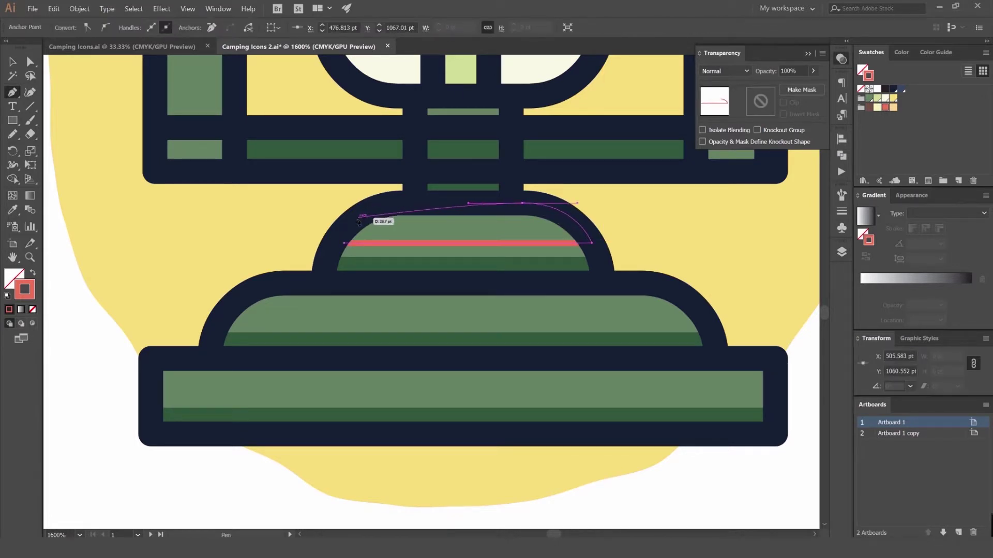
drag(344, 243, 306, 295)
key(v)
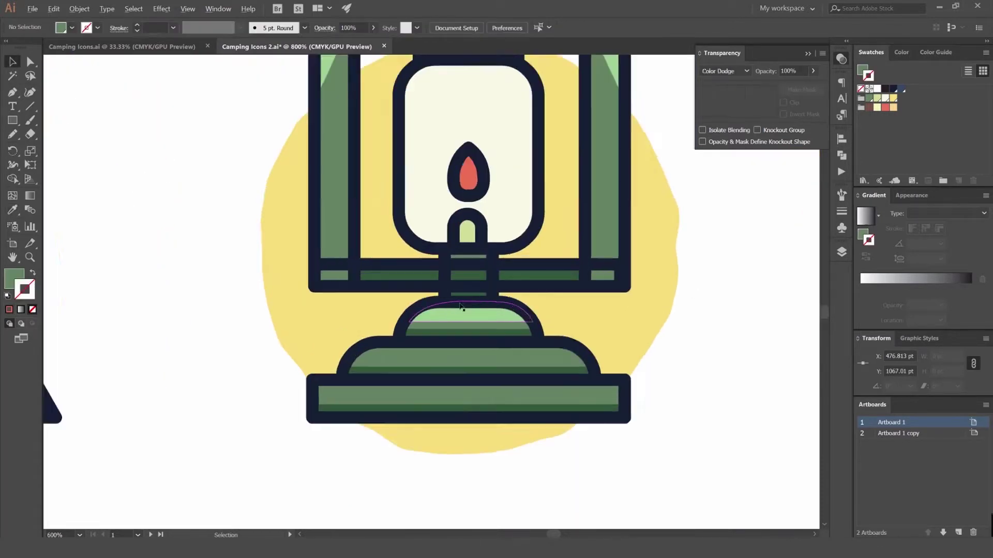
Nudge the top tier's highlight up, copy it to the middle tier and stretch the copy to about 77 pt wide
scroll(462, 305, up, 2)
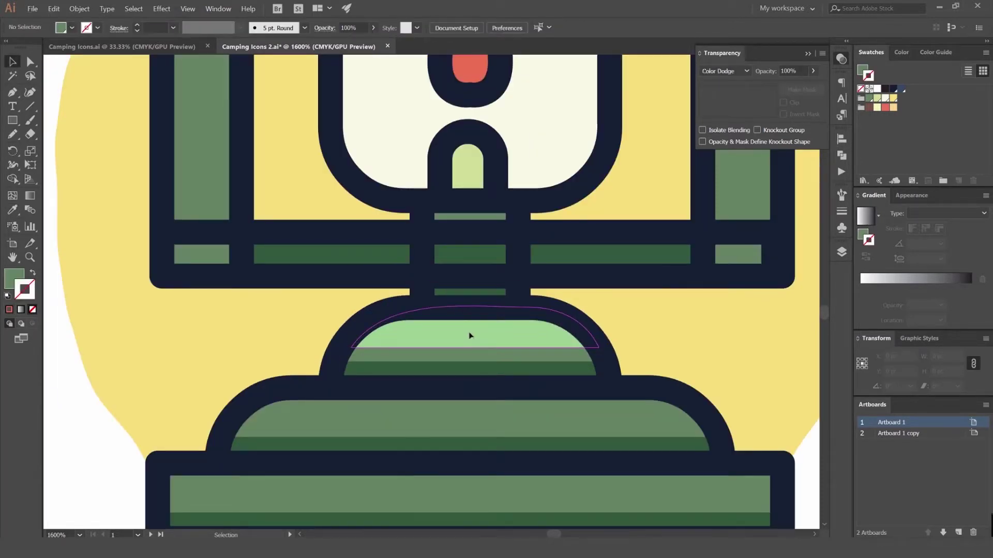
drag(469, 335, 469, 326)
scroll(557, 316, down, 1)
drag(537, 291, 549, 246)
drag(516, 281, 516, 343)
drag(601, 335, 682, 337)
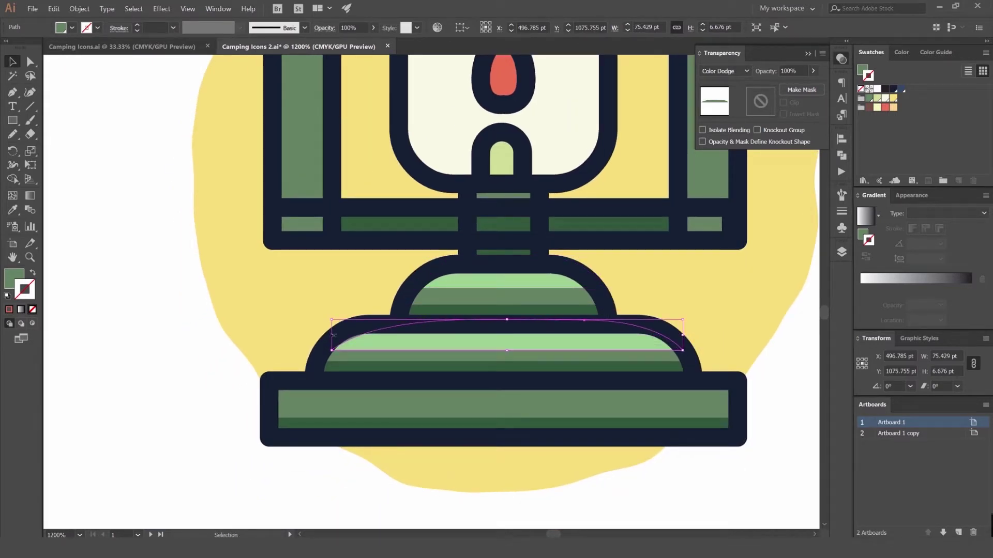
scroll(392, 255, down, 5)
drag(474, 193, 496, 245)
drag(732, 248, 732, 249)
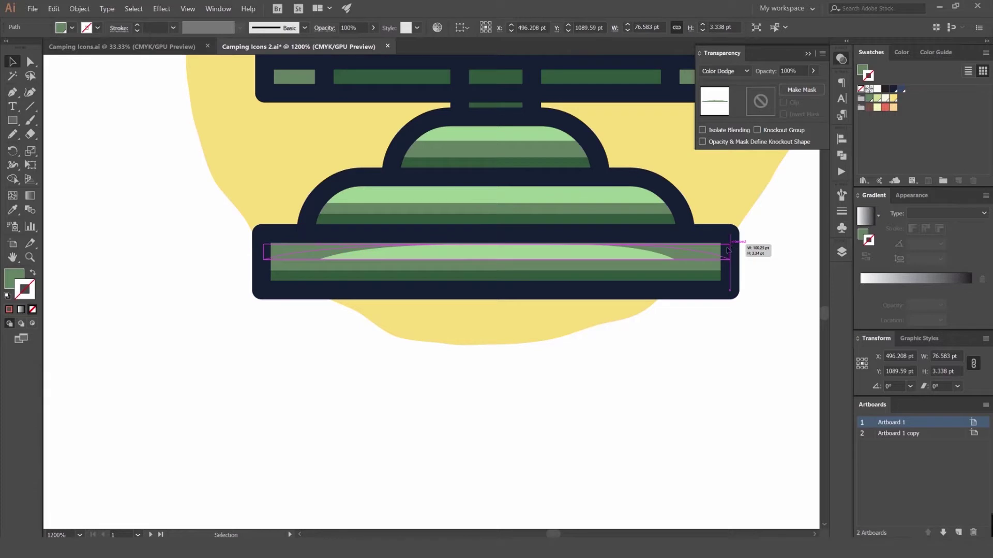
key(p)
key(a)
drag(356, 248, 276, 250)
key(ctrl+z)
scroll(271, 252, up, 1)
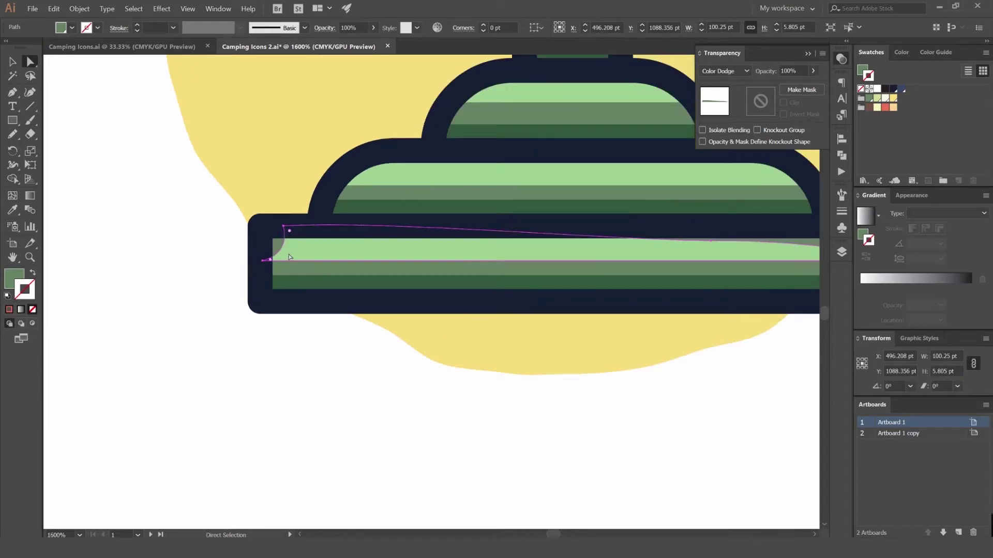
key(Delete)
Draw a rectangle about 101 by 4.5 pt along the upper part of the lantern's bottom slab and give it the middle tier's Color Dodge highlight appearance
key(m)
scroll(273, 239, down, 3)
drag(259, 238, 492, 243)
key(i)
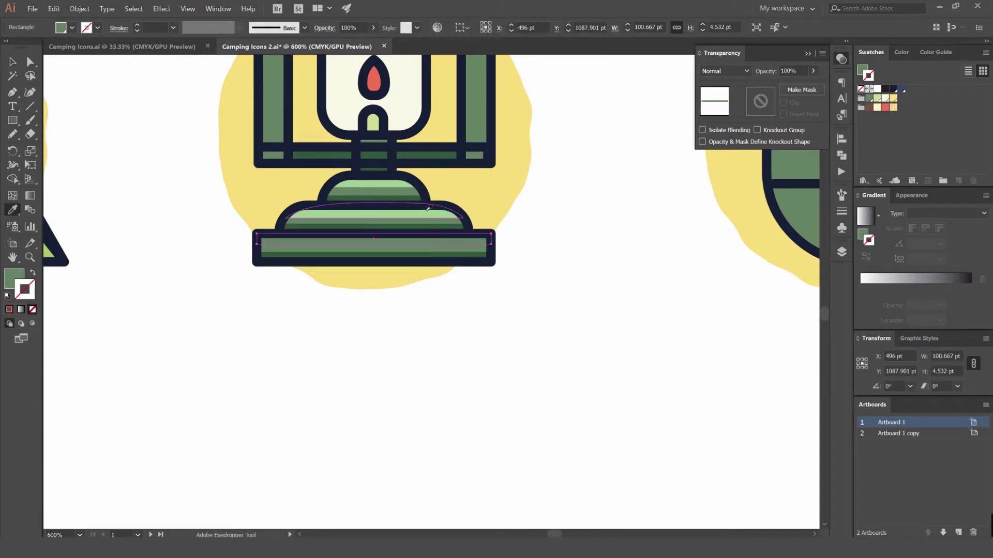
click(420, 213)
click(556, 216)
scroll(555, 215, down, 1)
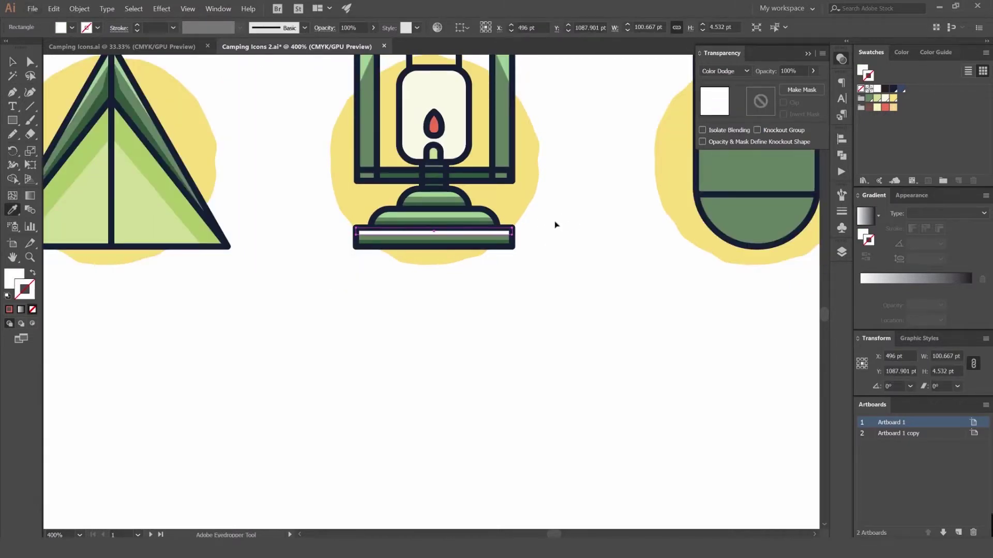
key(ctrl+z)
key(v)
click(595, 218)
Lower the upper right anchor point of the middle tier's highlight and adjust its curve to follow the tier's rounded edge
scroll(596, 218, down, 2)
scroll(543, 213, up, 5)
click(457, 211)
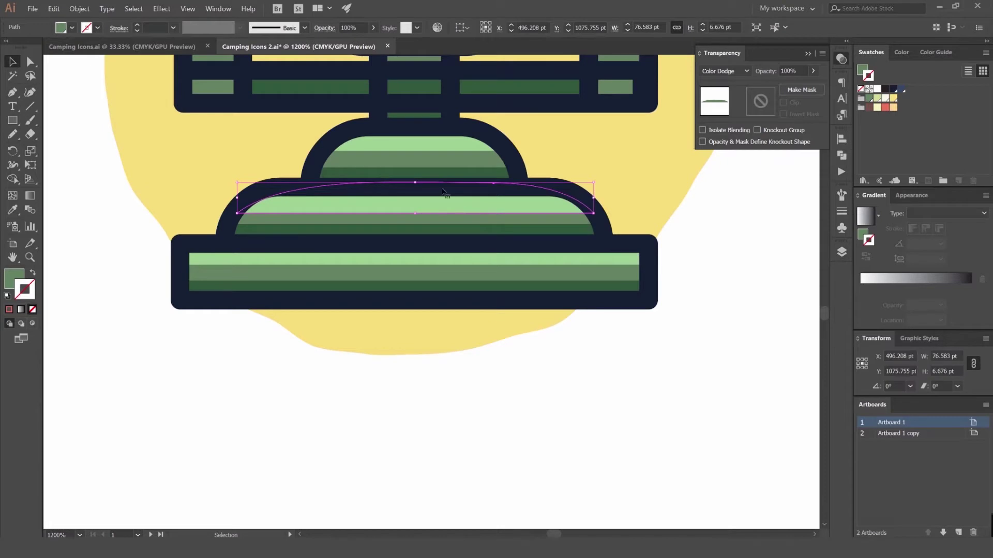
key(a)
click(493, 183)
key(Down)
key(Down)
key(Down)
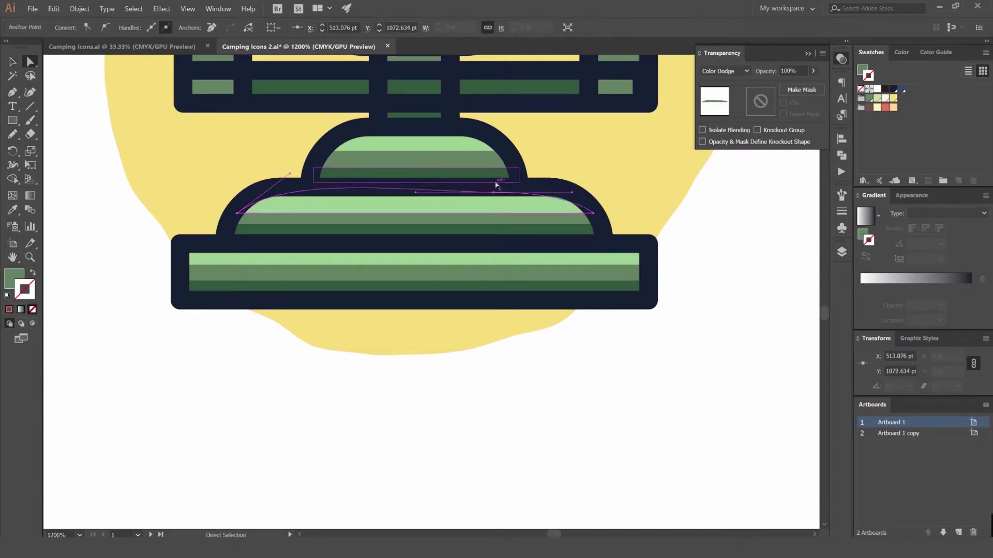
scroll(584, 184, up, 2)
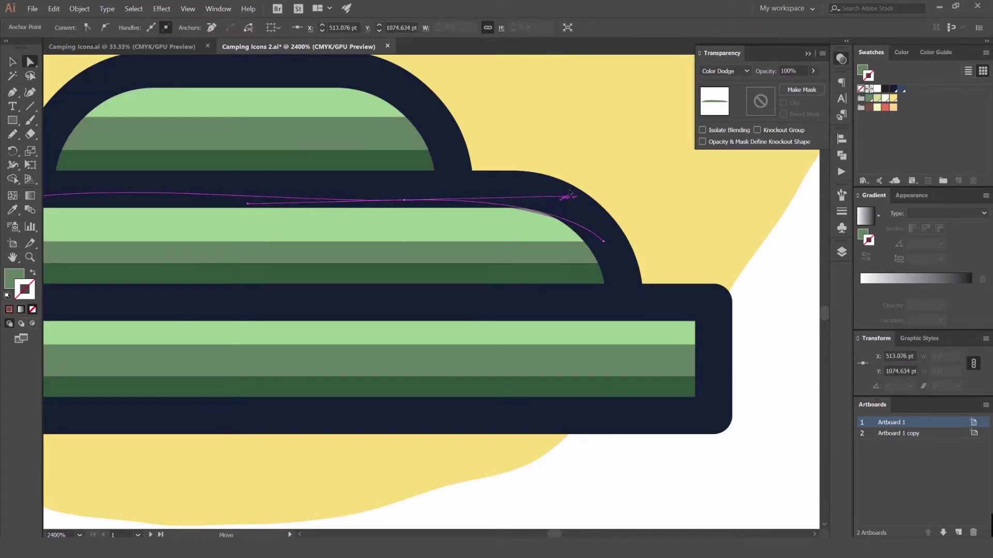
scroll(370, 237, down, 2)
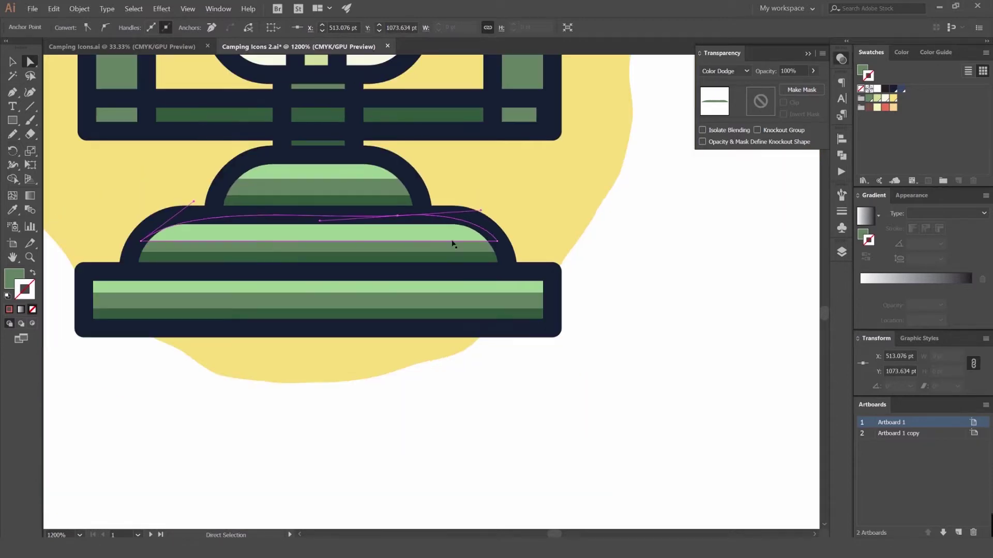
Nudge the whole middle tier highlight upward to make its visible band thinner
key(v)
key(Up)
key(Up)
key(Up)
click(582, 253)
Widen the Multiply shading rectangle on the lantern's lower rail to cover both corner sections
scroll(644, 237, down, 3)
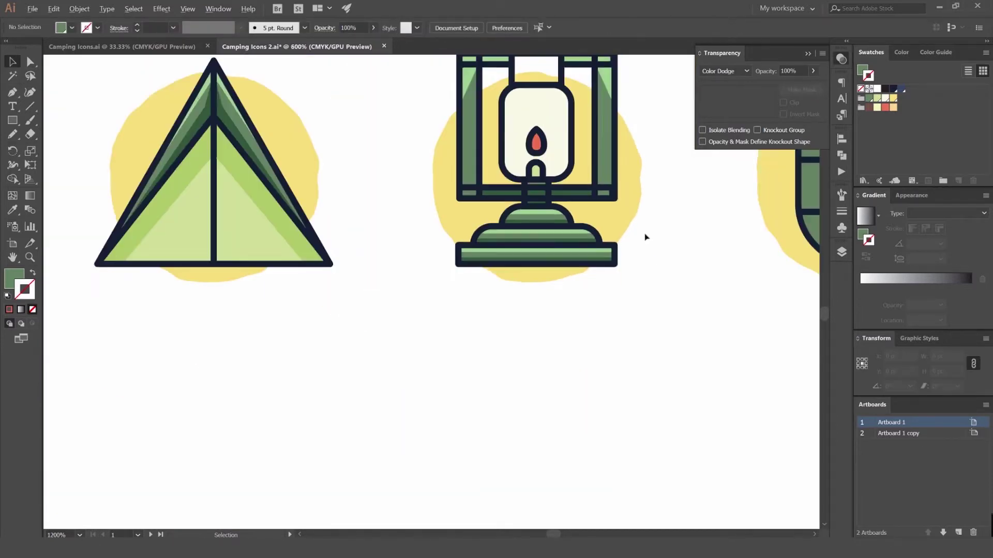
drag(652, 226, 542, 250)
scroll(542, 250, down, 2)
drag(561, 214, 538, 232)
scroll(477, 248, up, 2)
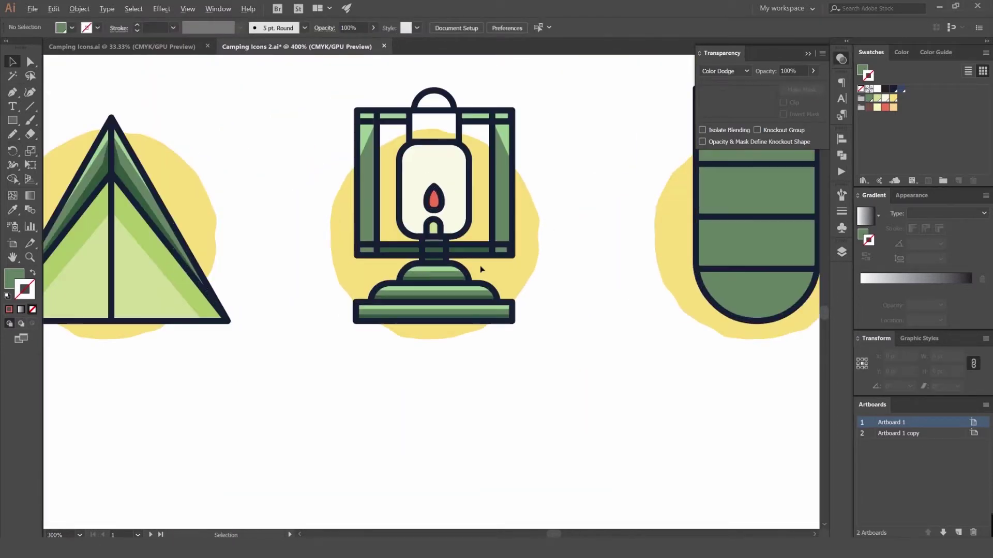
scroll(526, 240, up, 3)
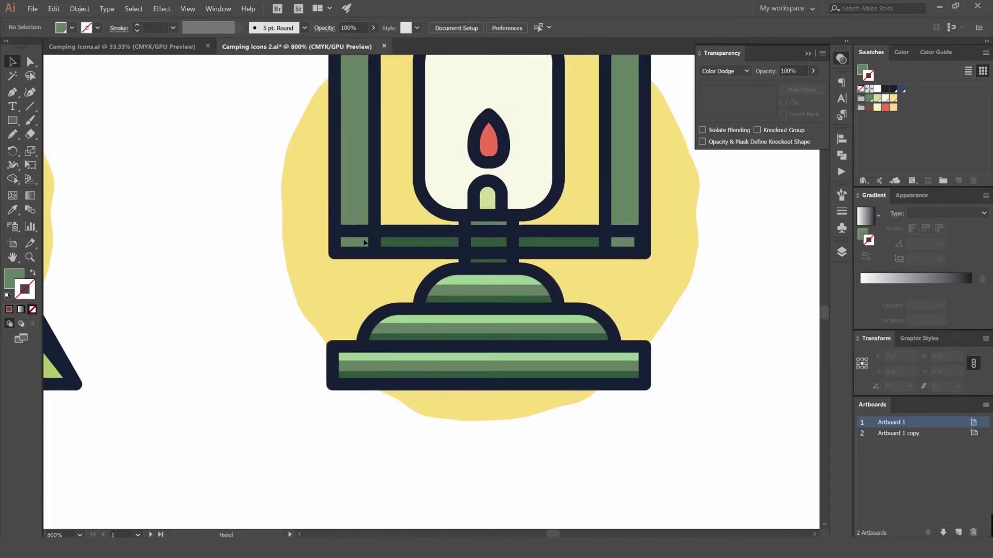
drag(341, 237, 538, 250)
key(ctrl+z)
key(v)
click(561, 242)
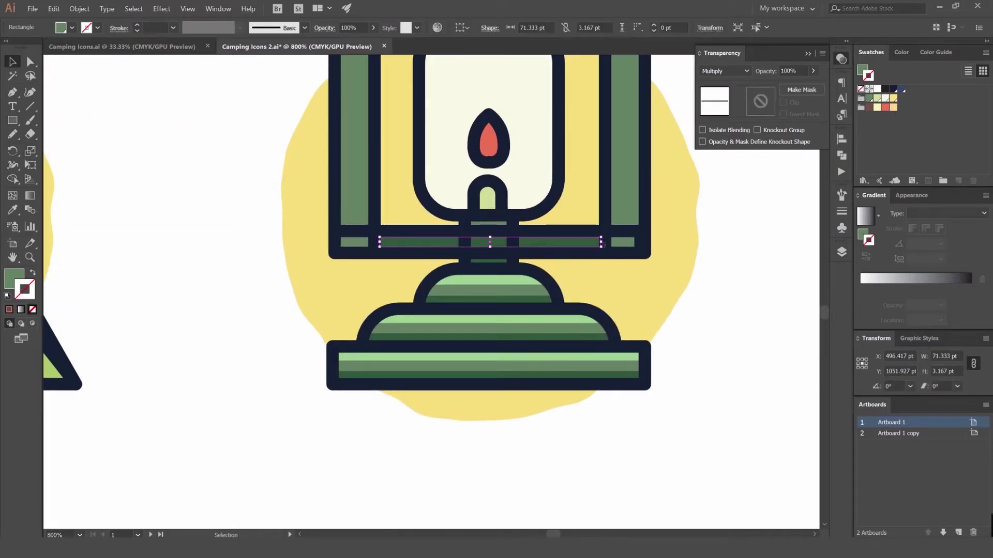
drag(601, 242, 647, 242)
click(716, 293)
Compare the shaded lower row of icons with the flat versions in the row above, especially the lantern
scroll(715, 293, down, 2)
drag(716, 292, 370, 275)
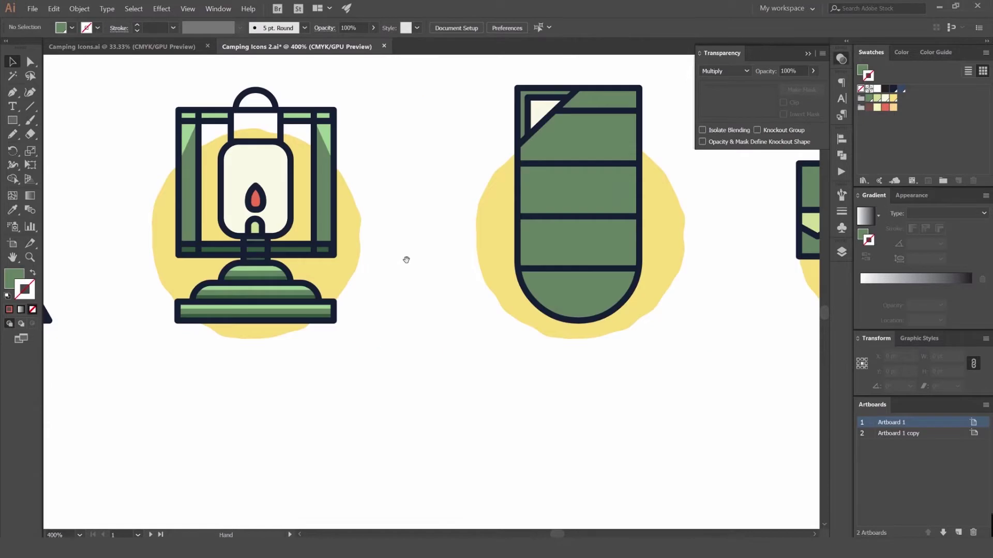
scroll(449, 245, down, 4)
drag(446, 244, 484, 230)
drag(468, 179, 481, 312)
scroll(460, 230, up, 4)
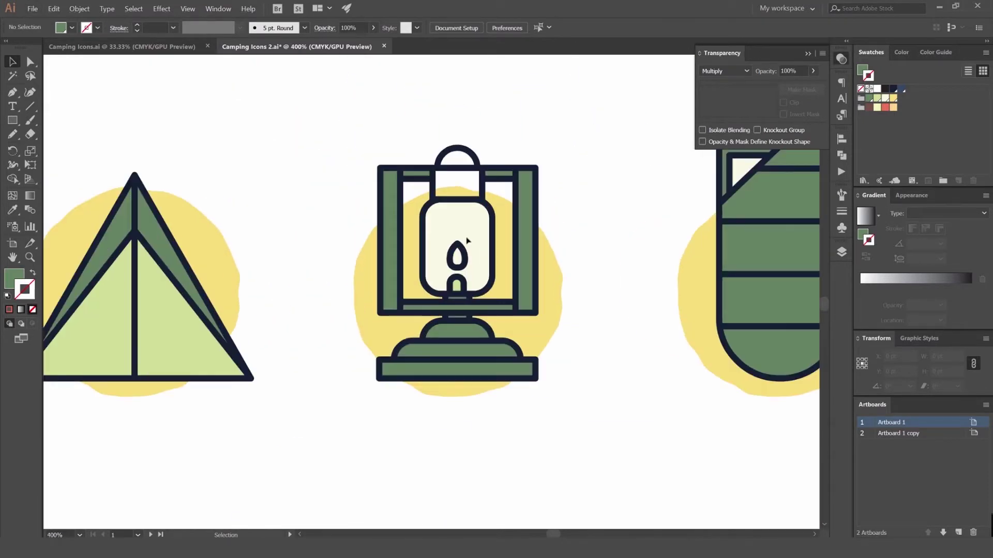
scroll(468, 239, down, 4)
drag(498, 264, 498, 282)
scroll(498, 281, up, 2)
scroll(517, 233, up, 3)
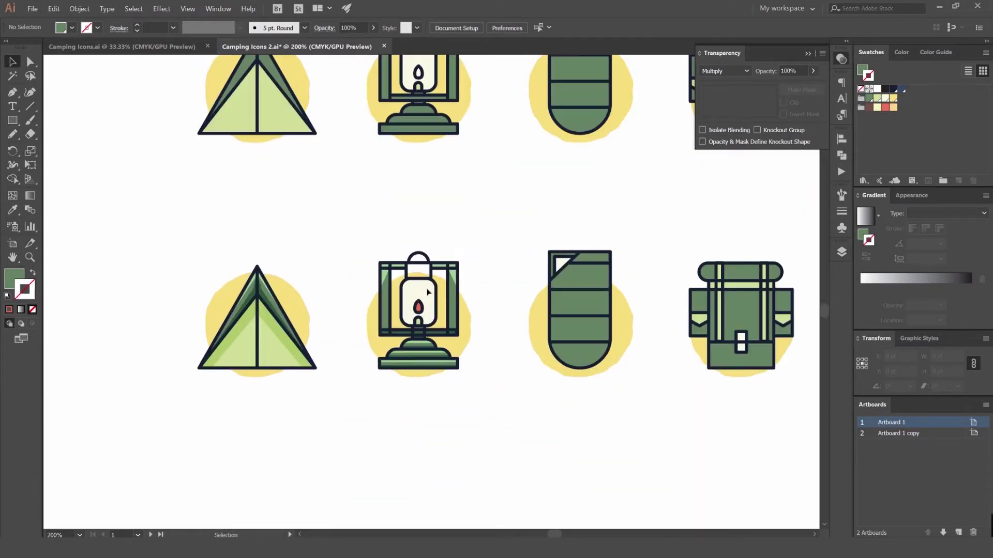
scroll(553, 217, down, 1)
Draw a narrow shading shape over the left strip of the sleeping bag's folded corner border and set its blend mode to Multiply
scroll(460, 187, up, 4)
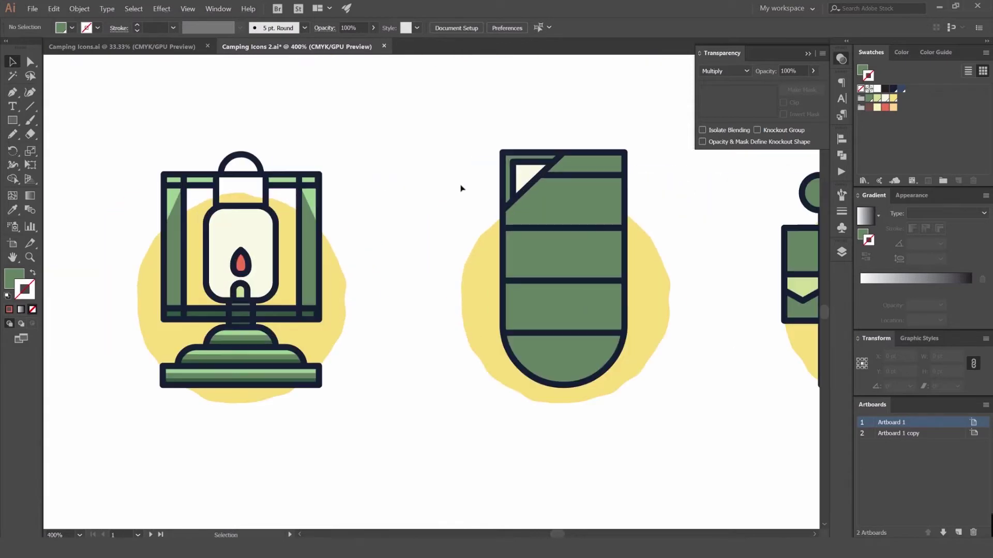
scroll(391, 177, right, 4)
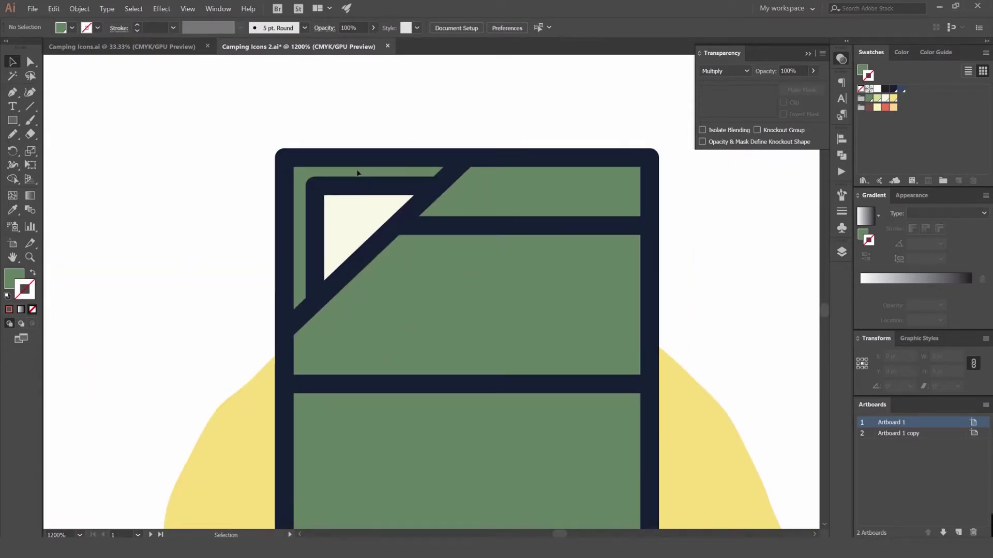
drag(291, 163, 292, 325)
key(a)
key(v)
click(333, 135)
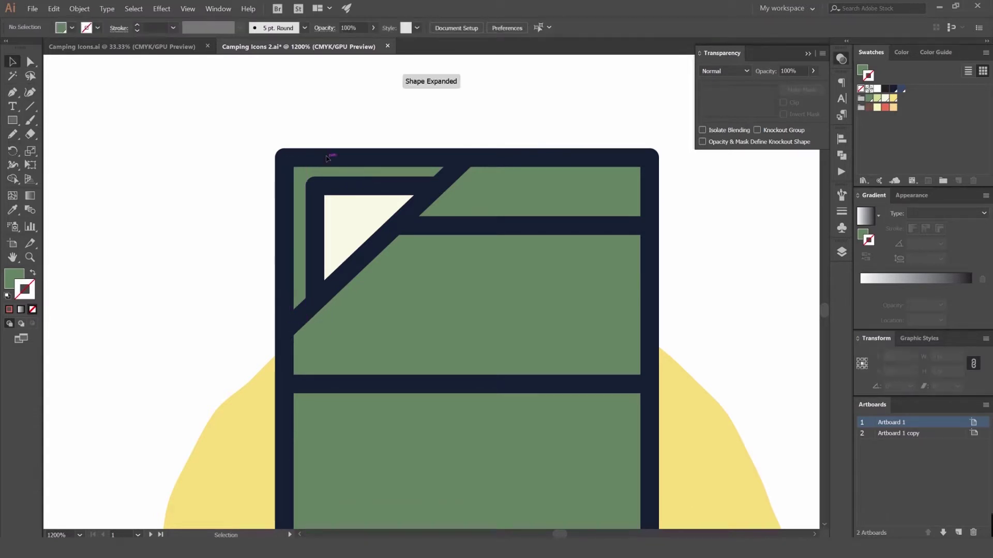
click(301, 196)
click(714, 74)
key(m)
click(469, 118)
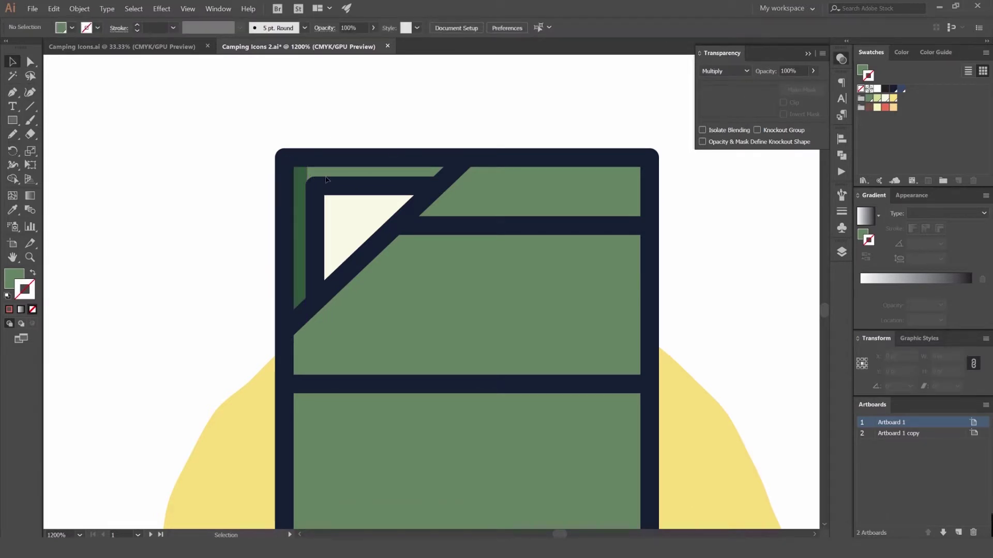
Draw a rectangle about 31 by 4 pt over the top strip of the folded corner border and set its blend mode to Multiply
key(m)
mouse_move(320, 186)
mouse_down()
mouse_move(453, 182)
mouse_move(473, 170)
mouse_up()
key(v)
key(ctrl+equal)
click(745, 71)
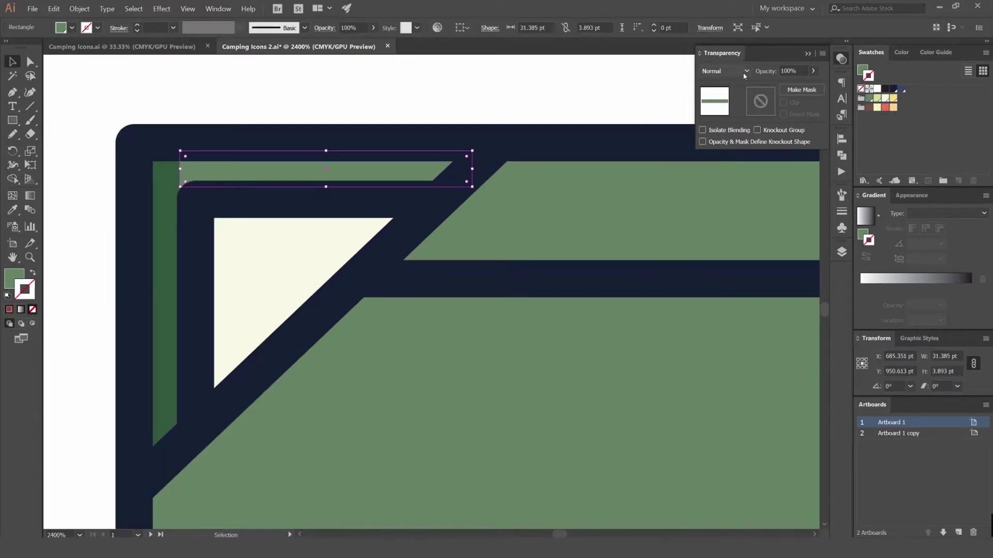
click(728, 71)
click(556, 108)
scroll(547, 110, down, 2)
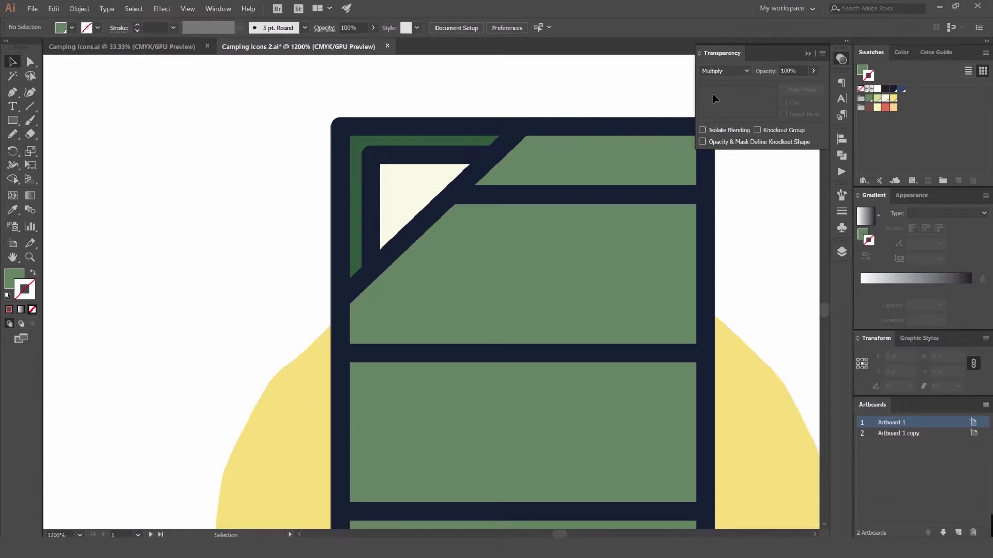
Lower the bottom left anchor of the top strip's shading rectangle to cover the border's rounded corner, making the shape about 5 pt high
scroll(339, 168, up, 4)
click(443, 162)
drag(450, 88, 424, 191)
key(a)
scroll(445, 145, down, 3)
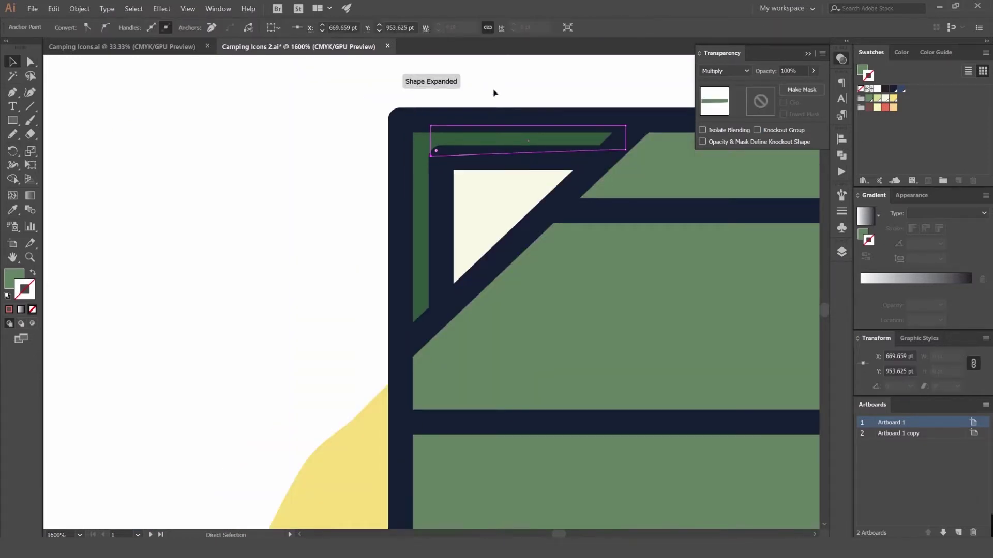
scroll(494, 92, down, 3)
key(v)
click(497, 90)
drag(519, 110, 268, 133)
scroll(492, 127, up, 3)
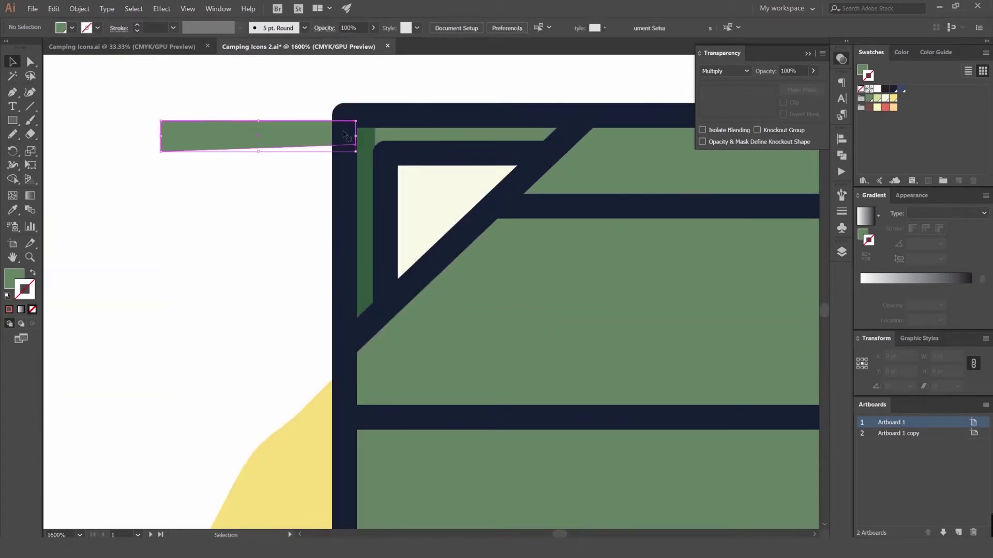
key(ctrl+z)
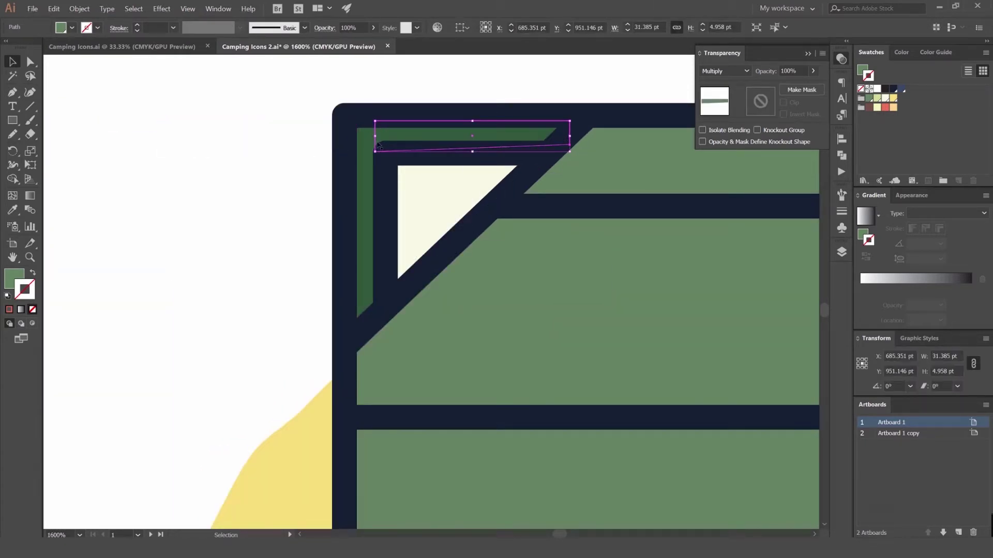
Draw a shading rectangle about 49 by 3.4 pt along the lower edge of the sleeping bag's top panel and set its blend mode to Multiply
scroll(594, 128, down, 3)
scroll(491, 166, up, 3)
key(ctrl+shift+a)
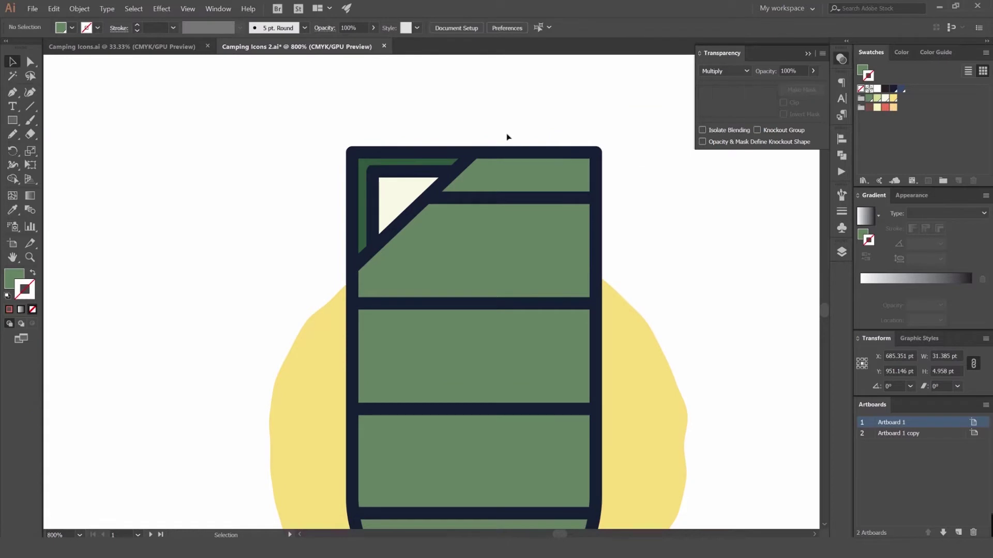
key(m)
drag(336, 185, 638, 205)
key(v)
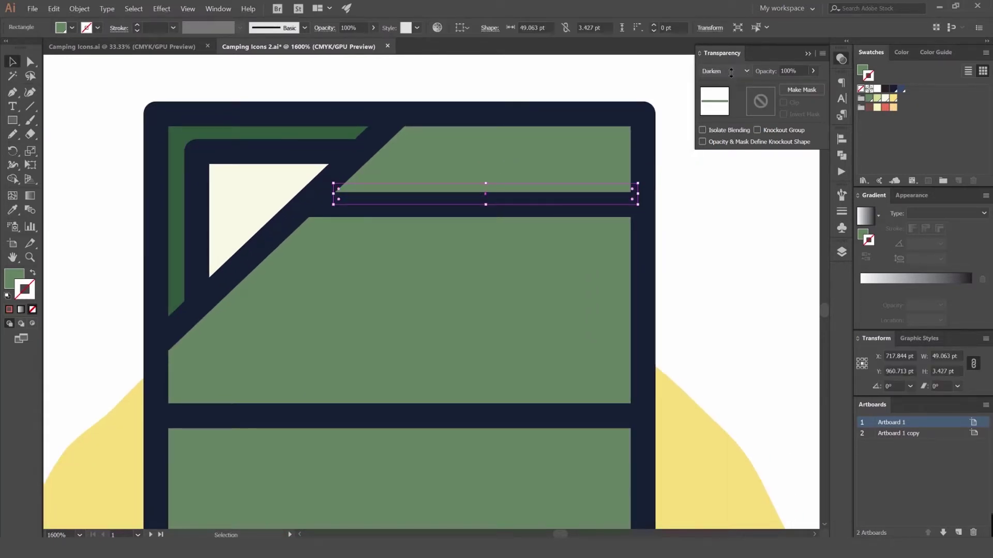
scroll(730, 72, down, 2)
scroll(724, 73, up, 1)
click(731, 169)
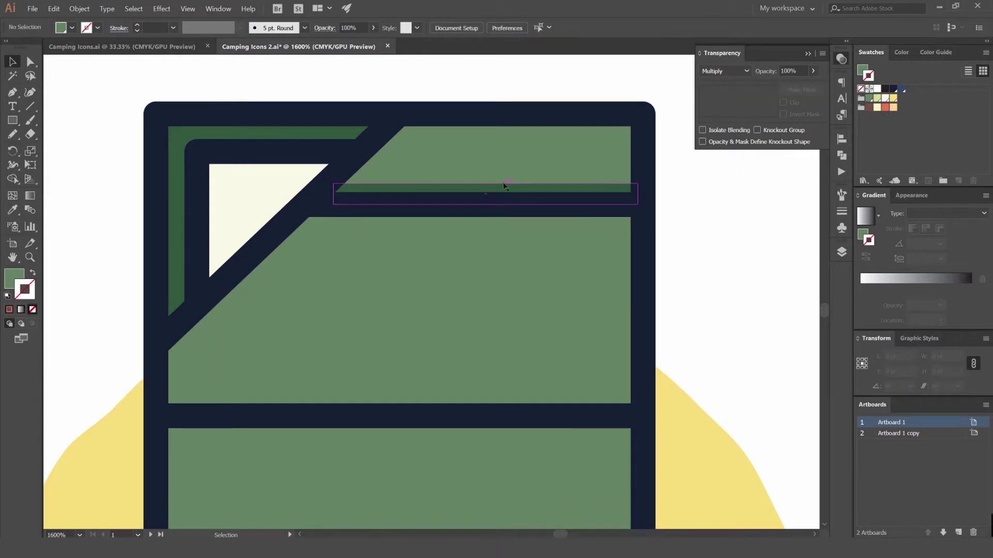
Nudge the shading strip up, copy it to the lower edge of the second panel, and widen the copy to about 78 pt
click(504, 187)
key(Up)
scroll(523, 225, down, 1)
drag(533, 197, 526, 358)
drag(379, 356, 247, 356)
drag(330, 361, 378, 195)
key(Down)
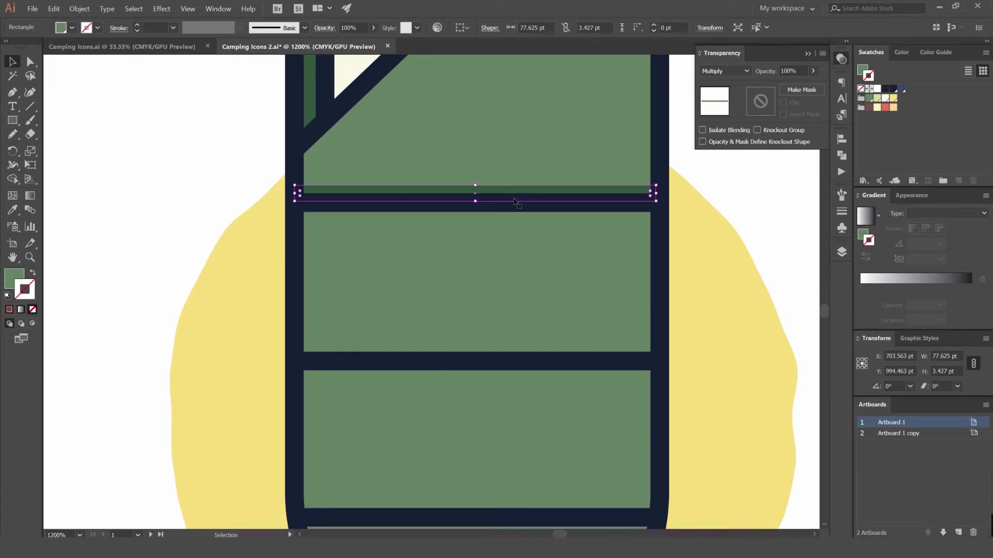
Copy the wide Multiply strip straight down to the lower edge of the third panel and fine-tune its vertical position
scroll(535, 187, up, 2)
drag(502, 194, 527, 290)
scroll(500, 188, down, 3)
click(665, 246)
scroll(482, 280, up, 3)
drag(470, 316, 469, 325)
Copy the shading strip to the lower edge of the fourth panel, just above the rounded end, and align it with the outline
scroll(470, 325, down, 3)
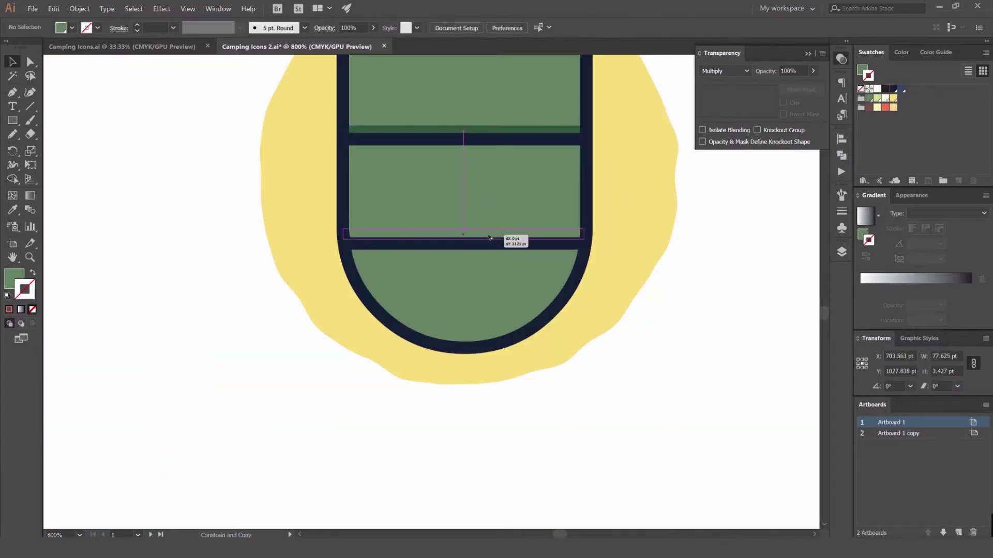
click(499, 239)
scroll(484, 238, up, 3)
drag(491, 226, 492, 232)
scroll(492, 233, down, 1)
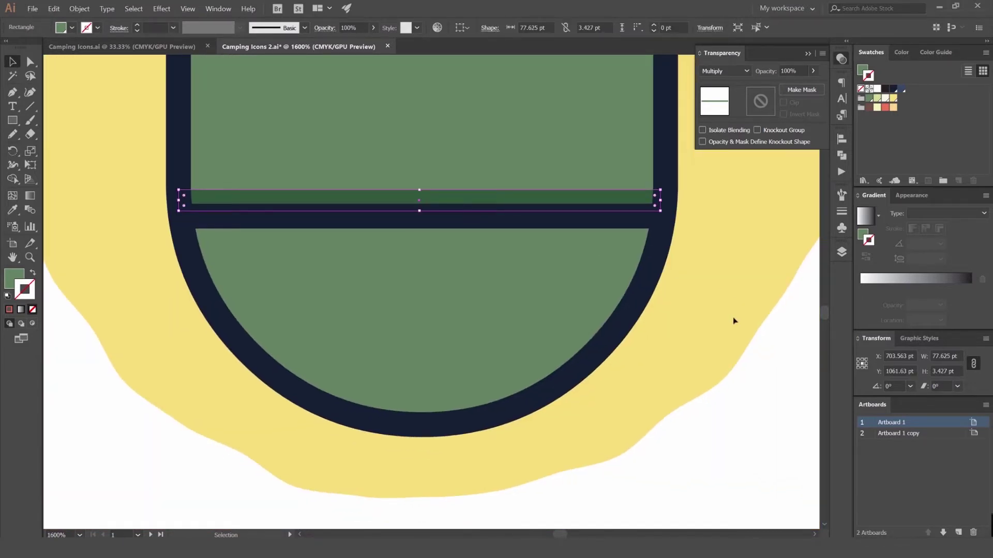
scroll(734, 321, down, 1)
click(763, 353)
Draw a closed crescent with the Pen tool along the curved lower edge of the sleeping bag's rounded end
drag(588, 342, 544, 342)
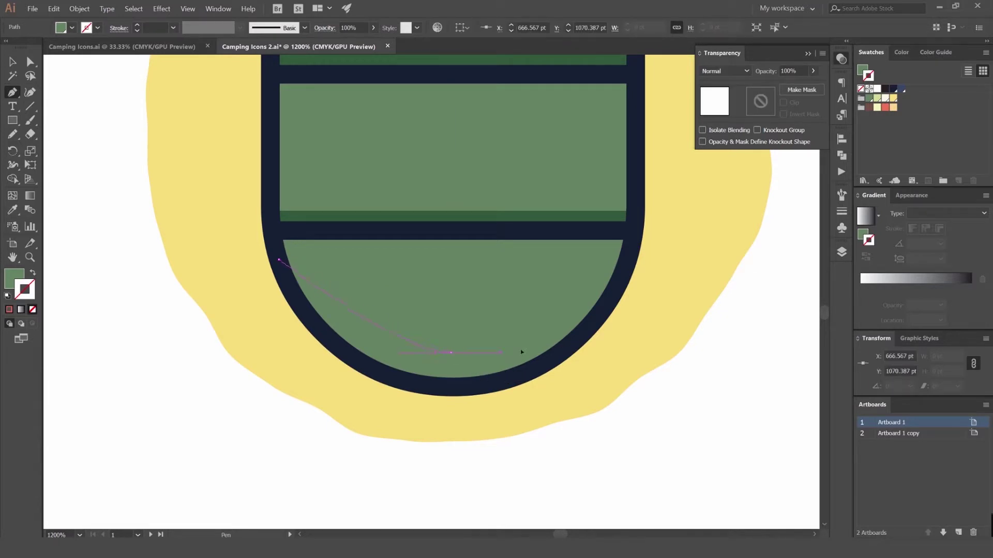
drag(539, 345, 542, 345)
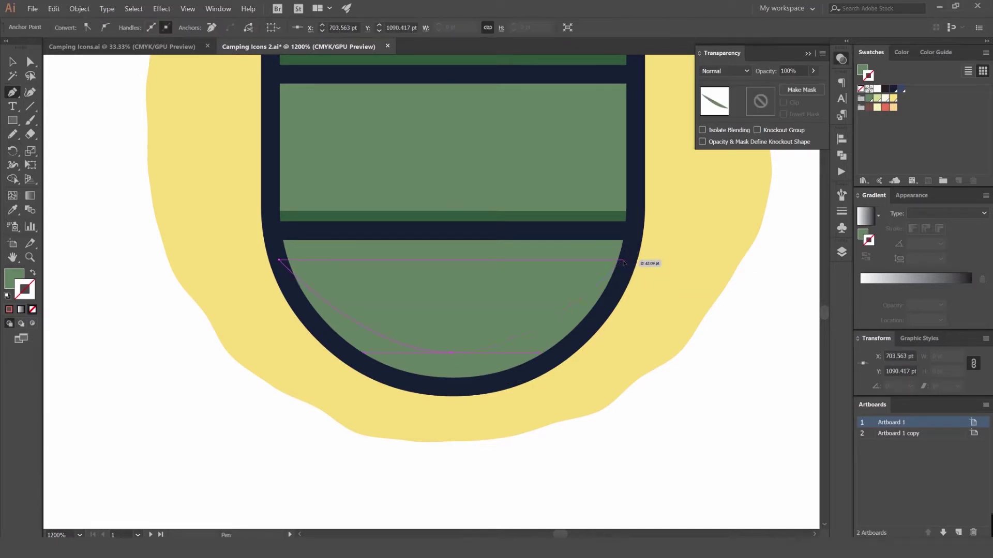
drag(623, 260, 563, 370)
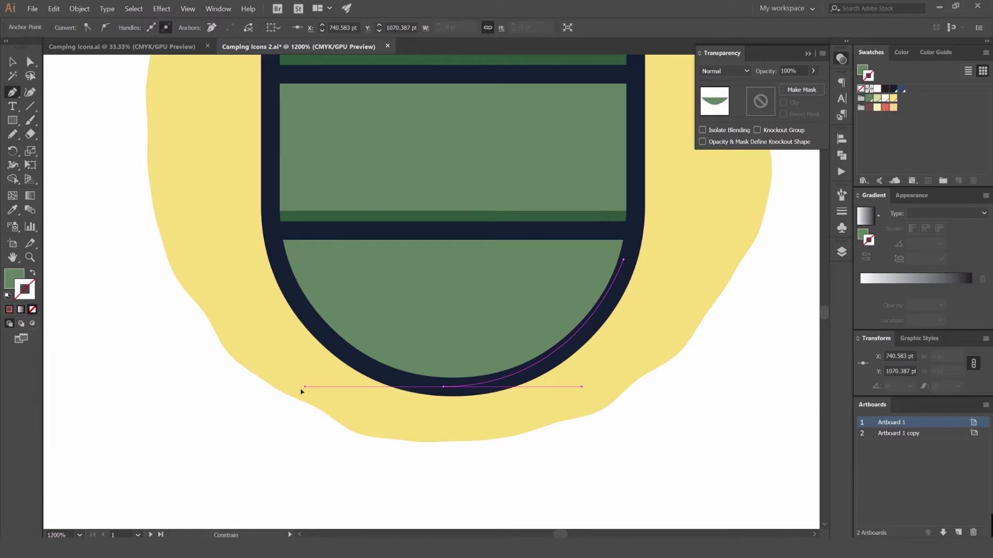
drag(302, 392, 295, 388)
click(280, 260)
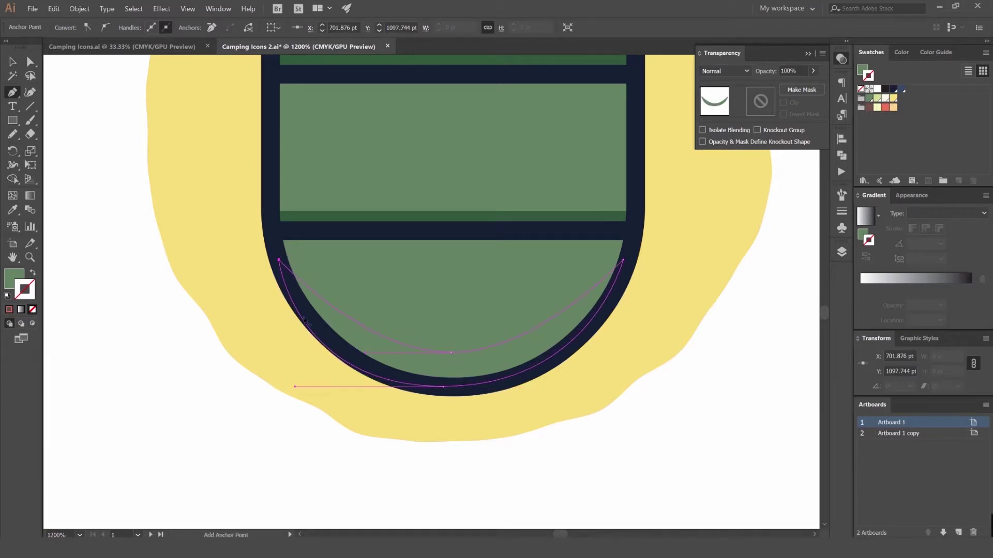
key(v)
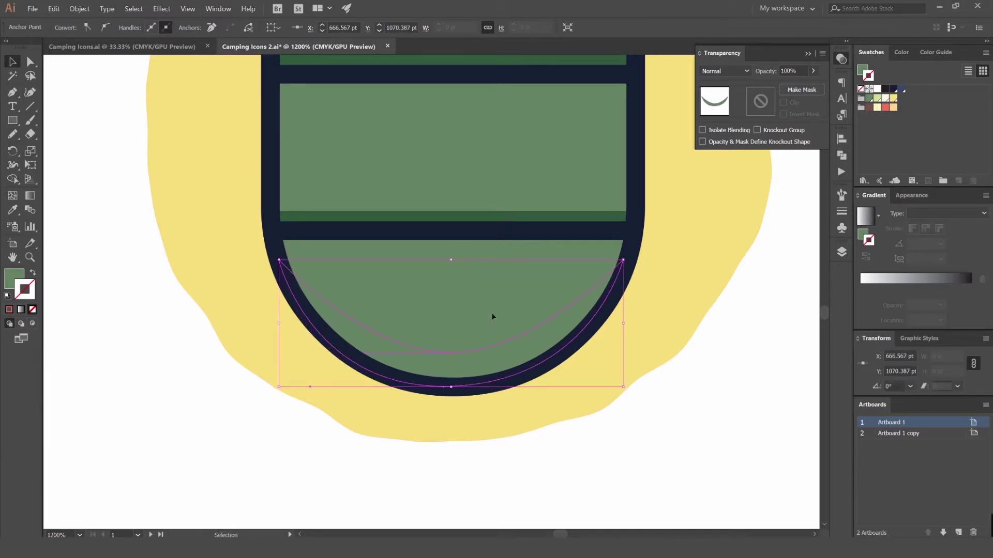
Match the crescent to the Multiply shading strip above with the Eyedropper and lower its inner curve's middle anchor slightly
key(i)
click(472, 214)
key(a)
drag(452, 355, 454, 364)
click(694, 372)
scroll(704, 385, down, 3)
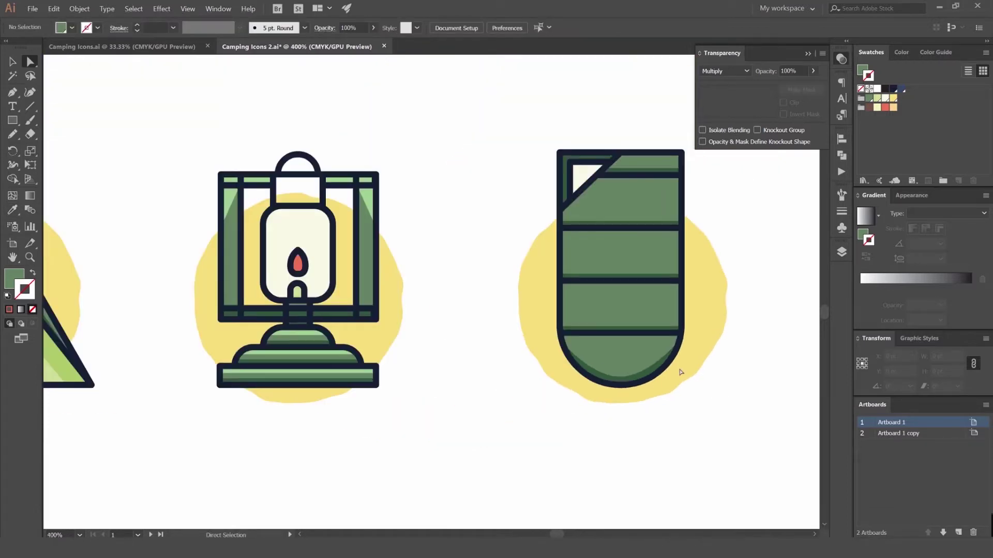
Review the sleeping bag's shading beside the lantern and backpack icons
drag(622, 344, 515, 335)
scroll(507, 356, up, 2)
scroll(543, 348, down, 3)
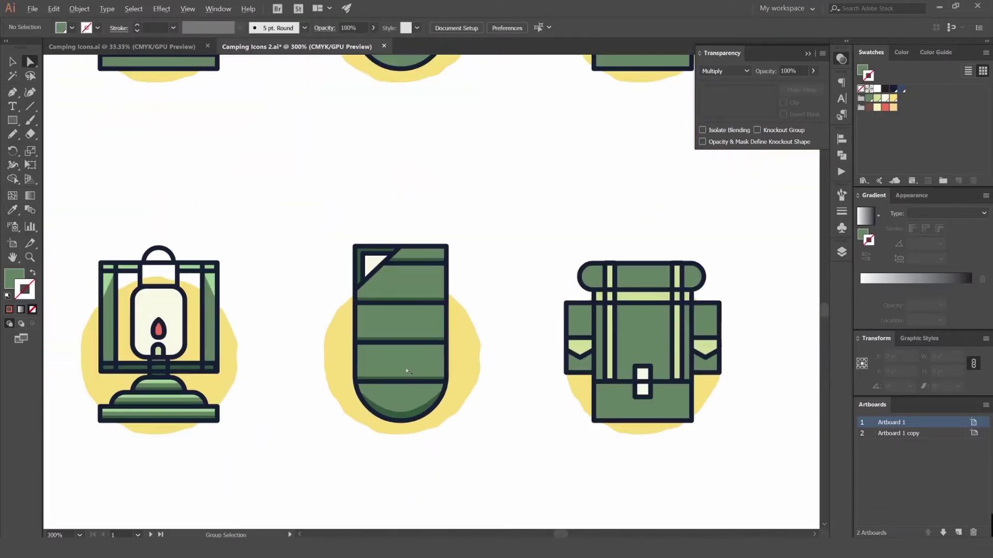
scroll(382, 273, up, 3)
key(v)
scroll(569, 265, down, 3)
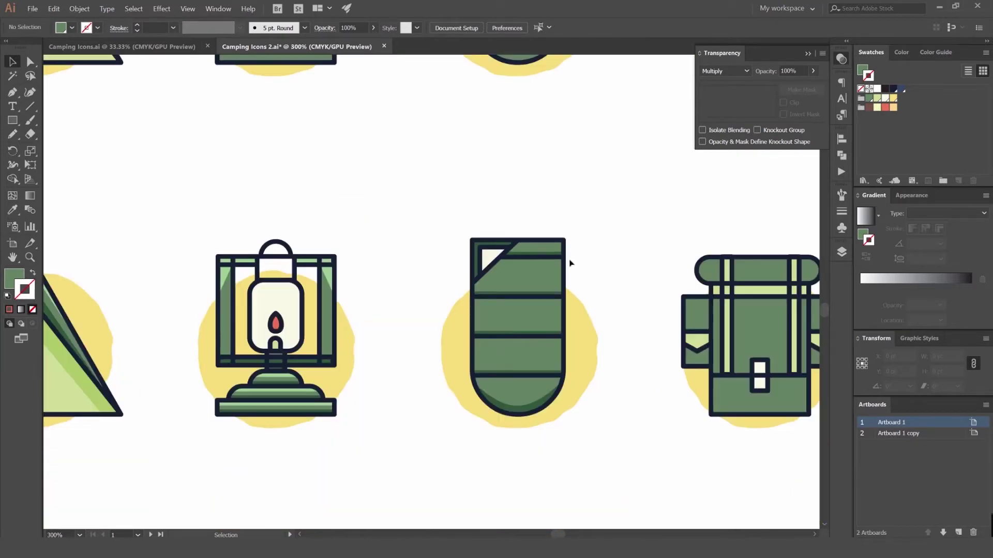
scroll(492, 266, up, 3)
scroll(457, 252, right, 1)
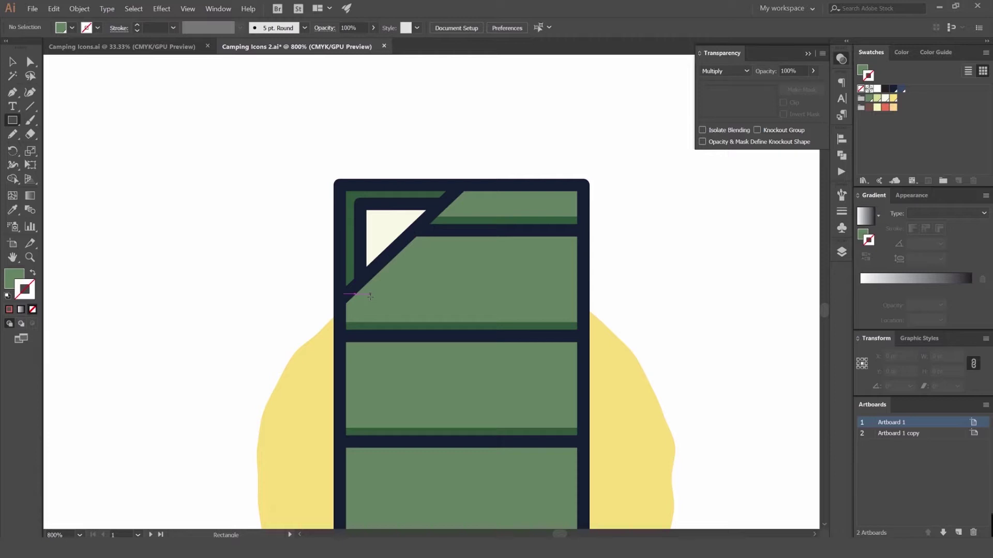
Draw a closed angled band with the Pen tool along the second panel's diagonal fold and upper edge, ending at the outline
key(p)
click(421, 248)
key(ctrl+z)
click(343, 313)
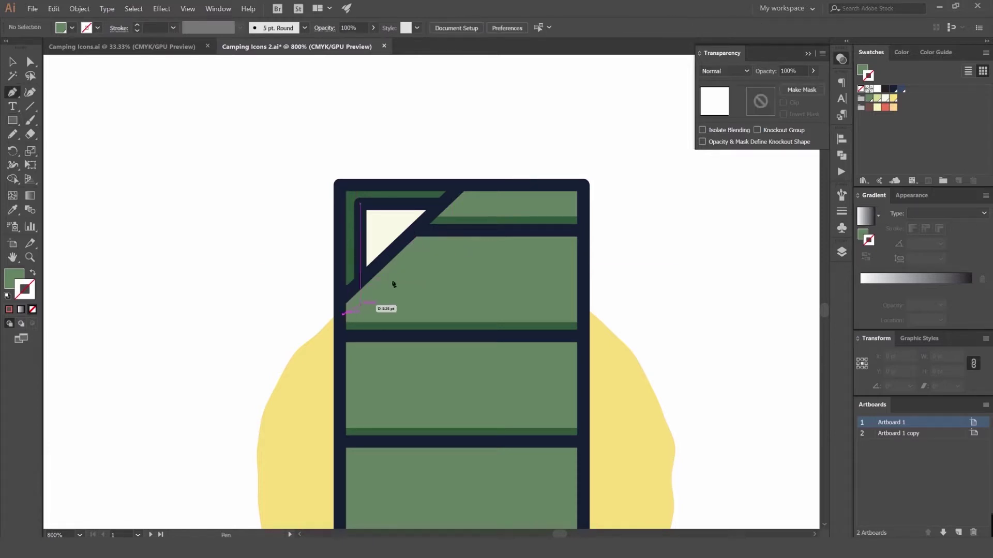
click(418, 249)
click(583, 249)
click(582, 227)
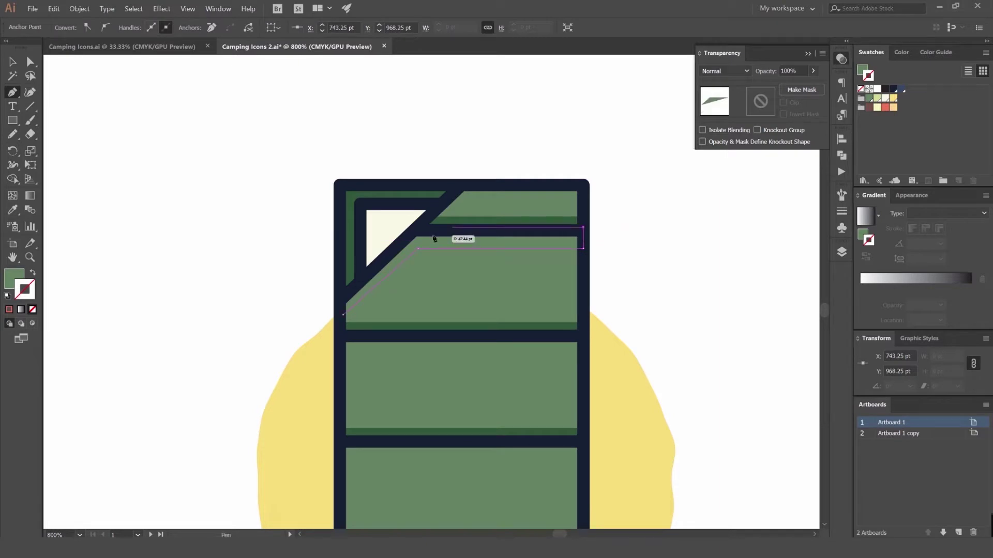
click(340, 300)
click(344, 313)
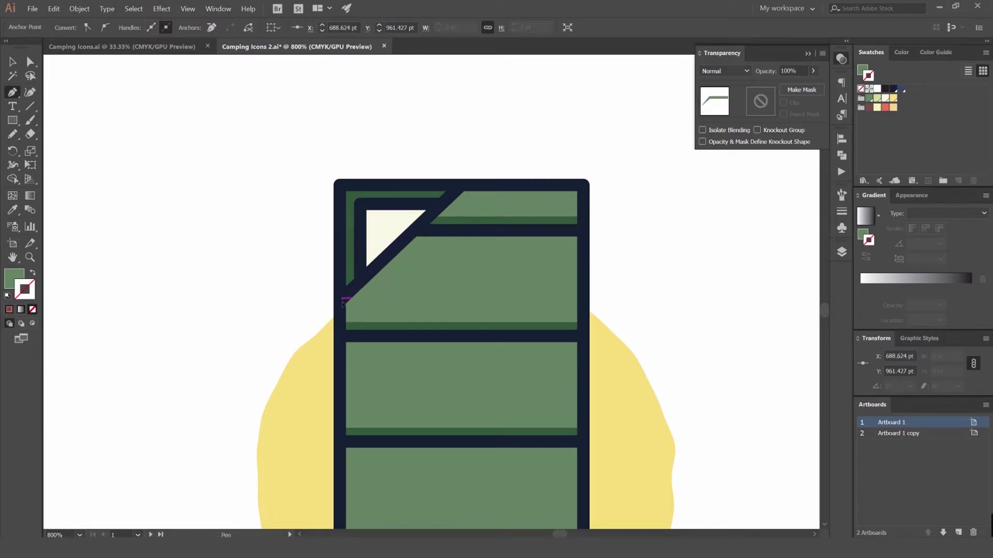
Give the angled band the lantern highlight's Color Dodge appearance by sampling it with the Eyedropper
key(v)
key(i)
scroll(383, 265, down, 3)
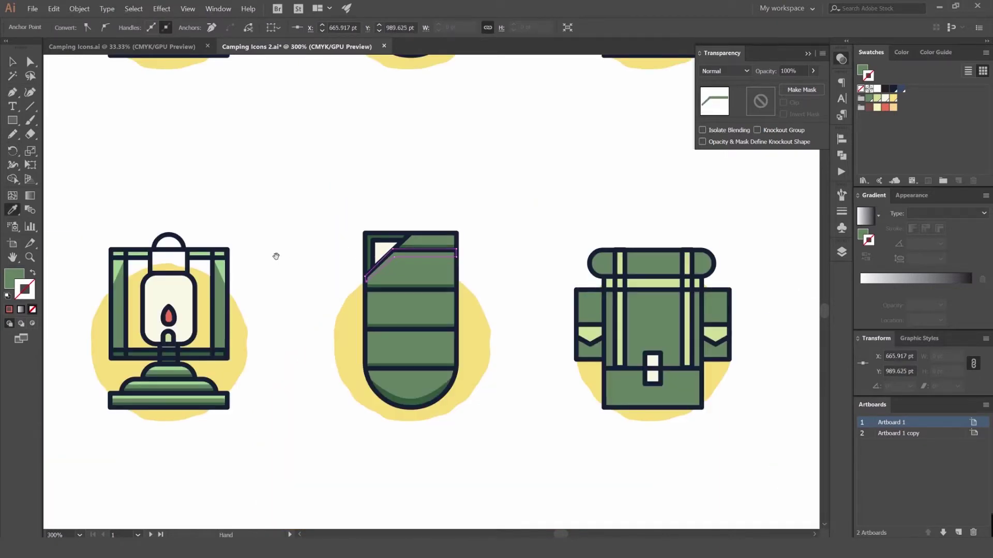
drag(275, 255, 357, 218)
scroll(300, 230, up, 3)
click(309, 219)
scroll(311, 223, down, 2)
scroll(341, 221, down, 2)
key(v)
scroll(443, 166, up, 3)
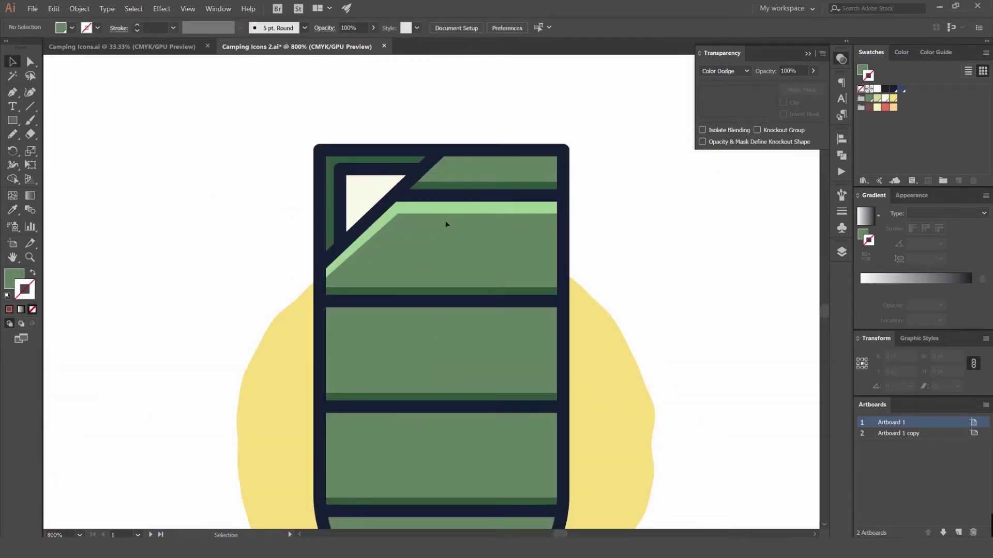
Try the angled highlight at 50% opacity and undo the change
click(445, 220)
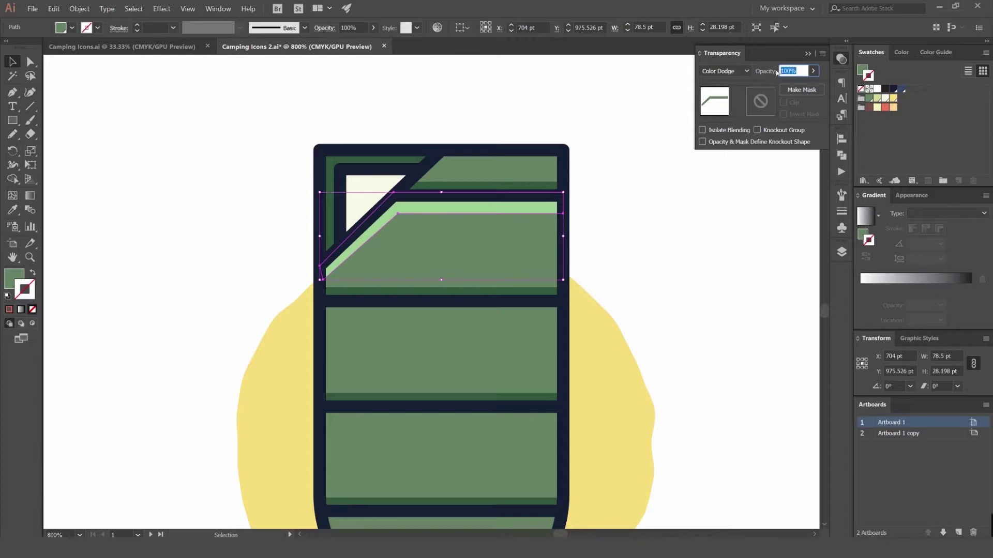
text(50)
key(Return)
click(612, 134)
key(ctrl+0)
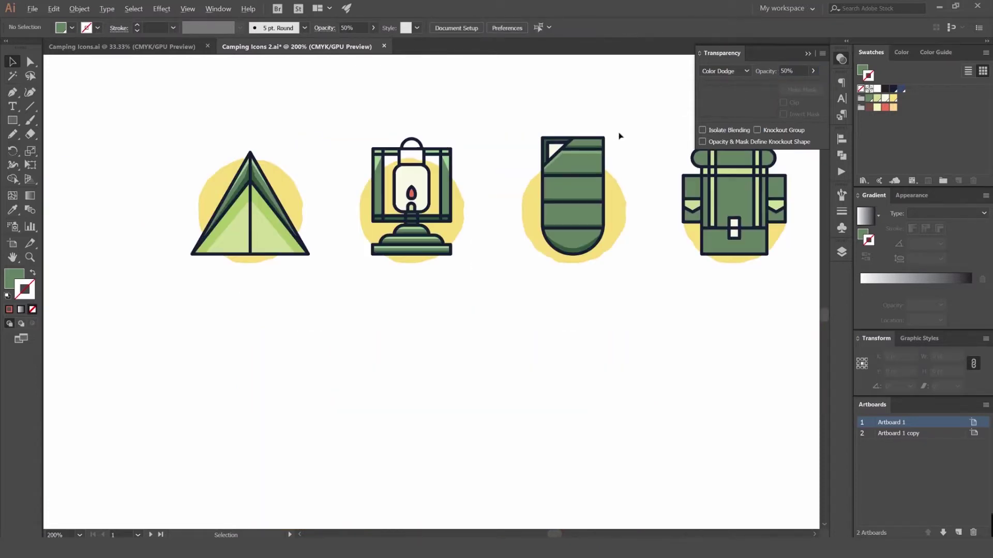
scroll(592, 144, up, 5)
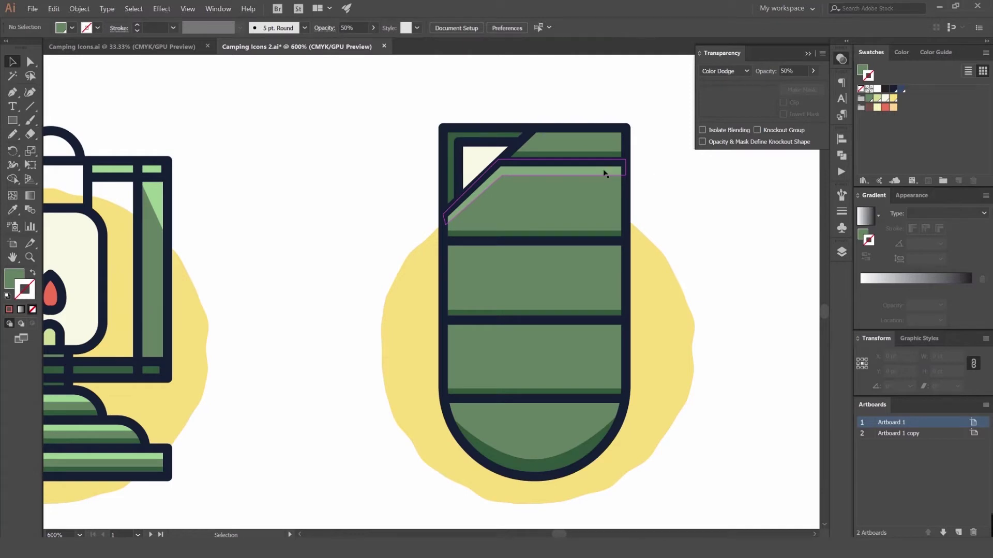
key(ctrl+z)
Draw a highlight rectangle about 77 by 4 pt across the upper edge of the third panel
click(585, 177)
scroll(585, 177, up, 1)
drag(610, 194, 535, 177)
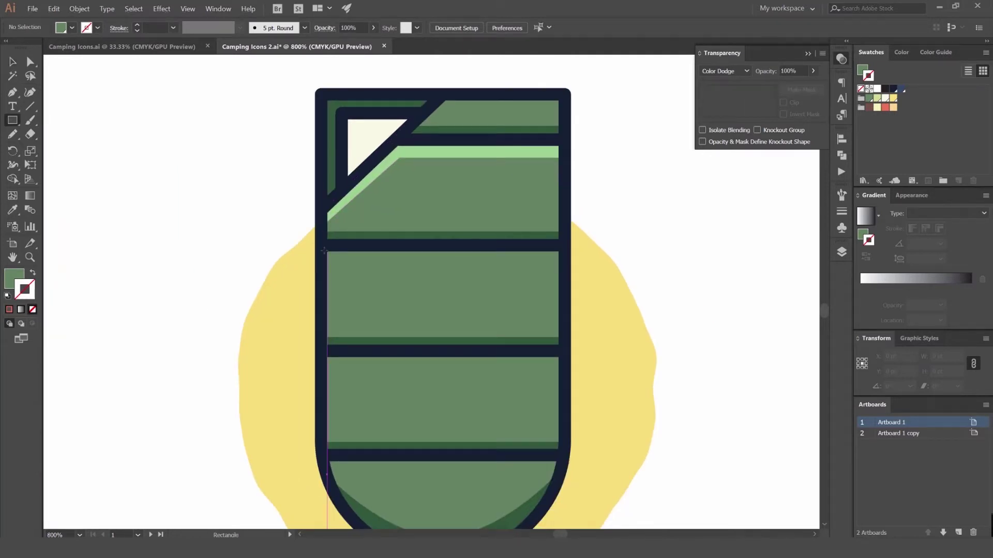
drag(565, 264, 564, 263)
key(v)
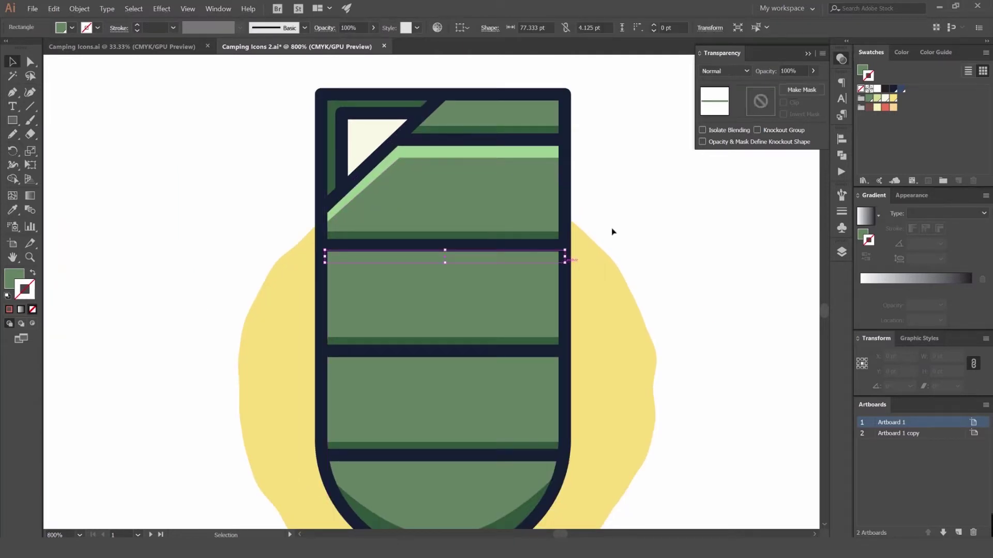
Sample the angled highlight above to give the third panel's rectangle the Color Dodge blend mode
click(612, 229)
click(553, 257)
key(i)
click(497, 150)
key(v)
click(603, 227)
Copy the Color Dodge strip to the upper edges of the fourth panel and the rounded end of the sleeping bag
drag(602, 226, 587, 139)
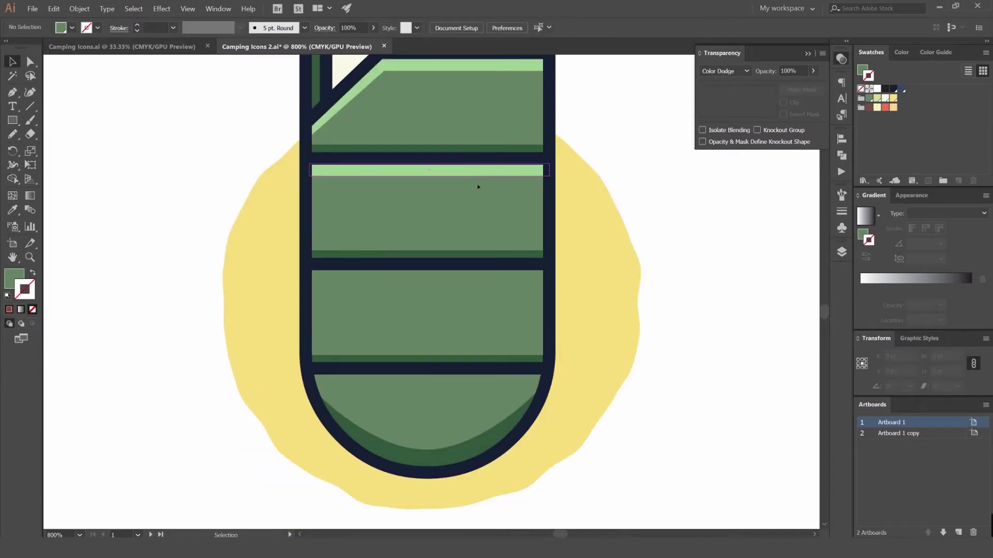
drag(477, 171, 481, 275)
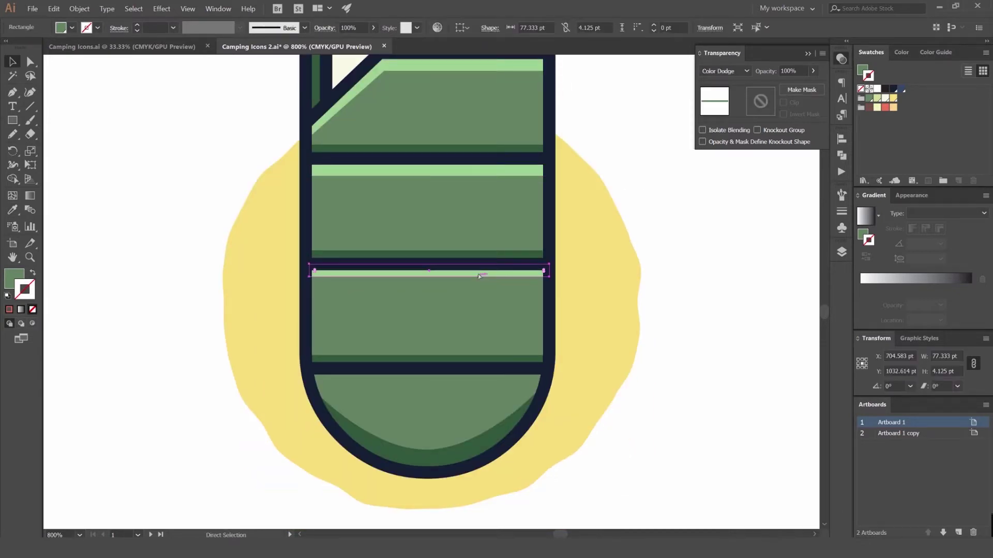
key(ctrl+d)
scroll(468, 357, up, 2)
drag(424, 407, 424, 416)
scroll(429, 392, down, 4)
click(590, 314)
click(591, 313)
scroll(582, 305, down, 3)
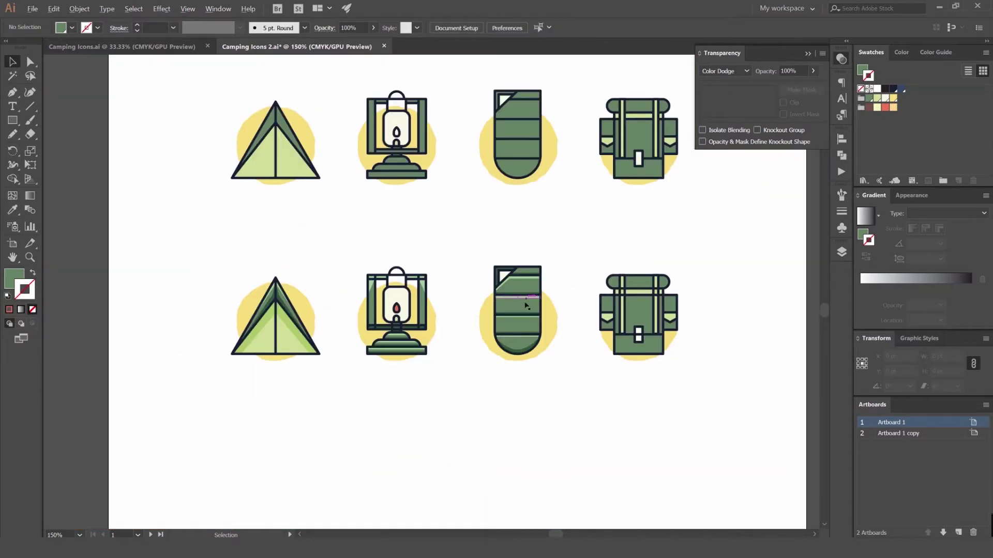
Nudge the highlight strips on the fourth panel and the rounded end down together by 1 pt
scroll(526, 305, up, 10)
click(517, 280)
shift+click(508, 439)
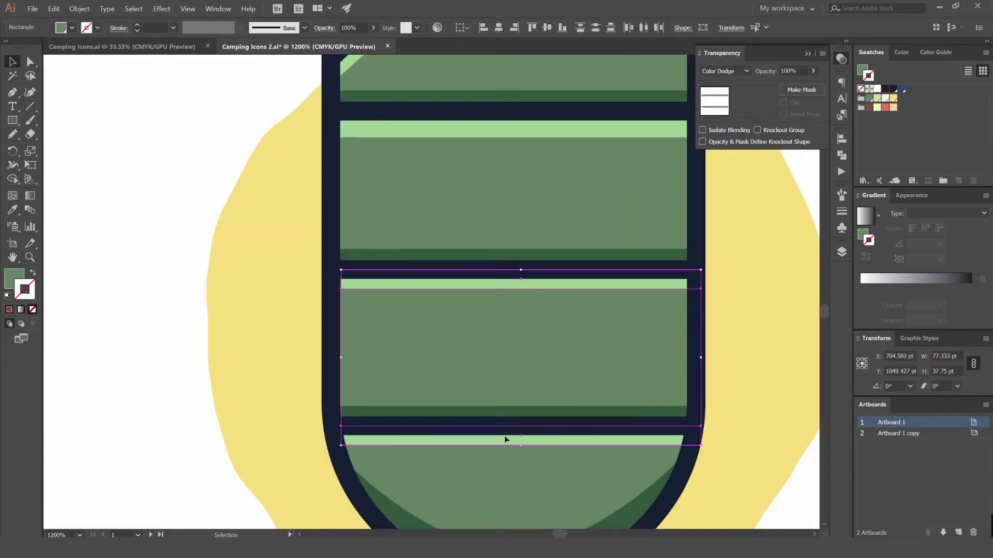
key(Down)
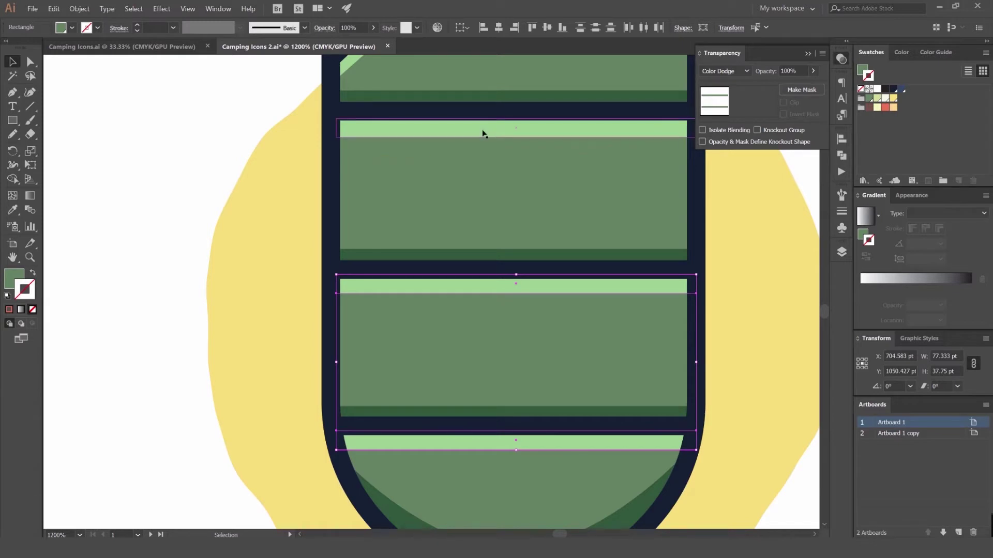
drag(562, 149, 537, 157)
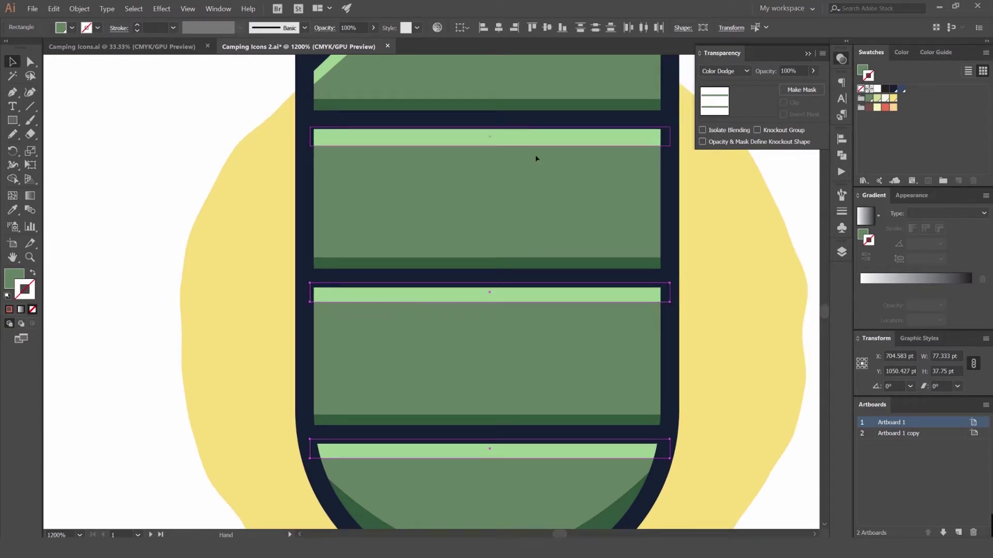
drag(707, 253, 630, 239)
click(550, 238)
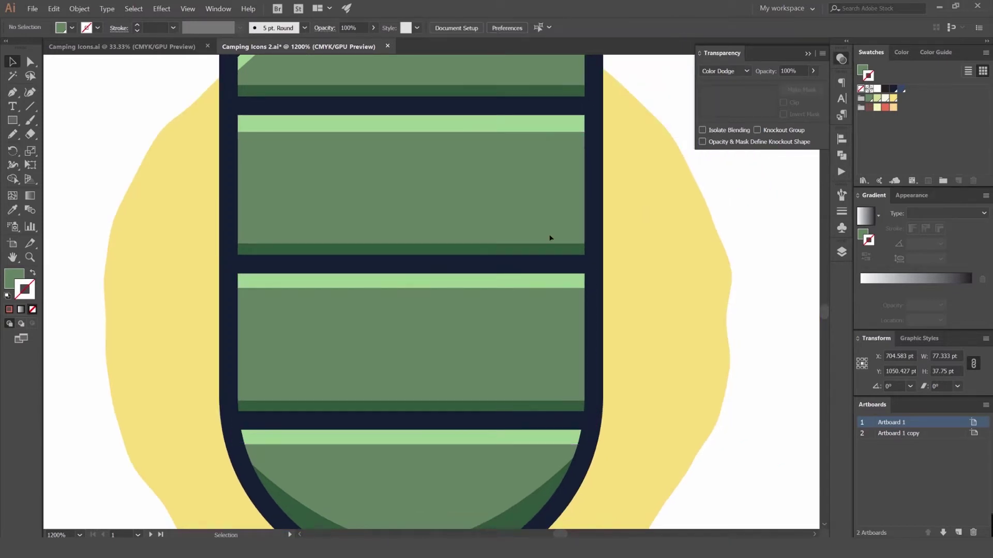
Fine-tune the fourth panel's and rounded end's highlight strips individually so their visible thickness matches the third panel's strip
click(402, 281)
scroll(403, 280, up, 4)
drag(471, 300, 465, 181)
scroll(470, 314, down, 3)
click(457, 385)
scroll(457, 386, up, 2)
drag(458, 386, 459, 392)
scroll(459, 392, down, 2)
scroll(458, 391, down, 5)
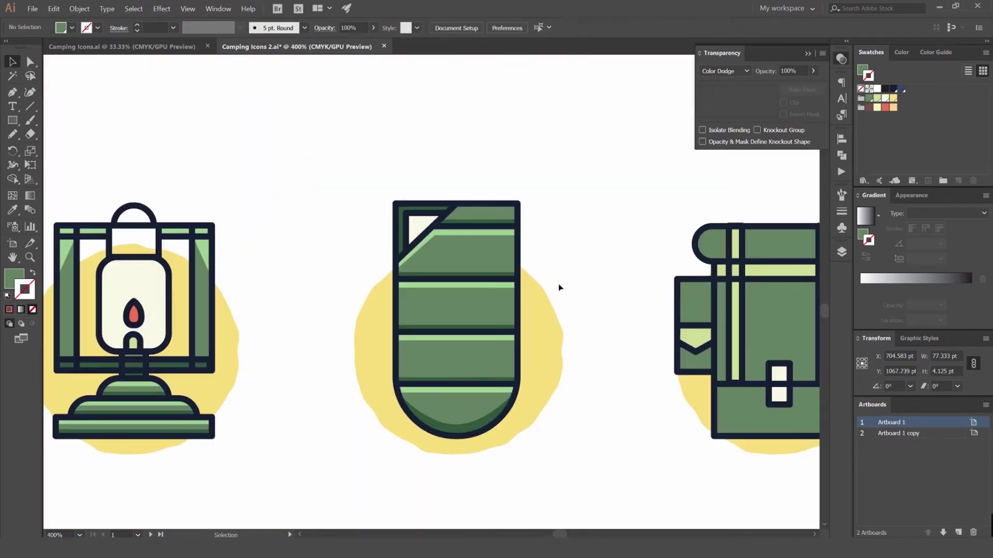
Try to nudge the inner corner point of the second panel's angled highlight up by itself
click(492, 231)
scroll(463, 239, up, 3)
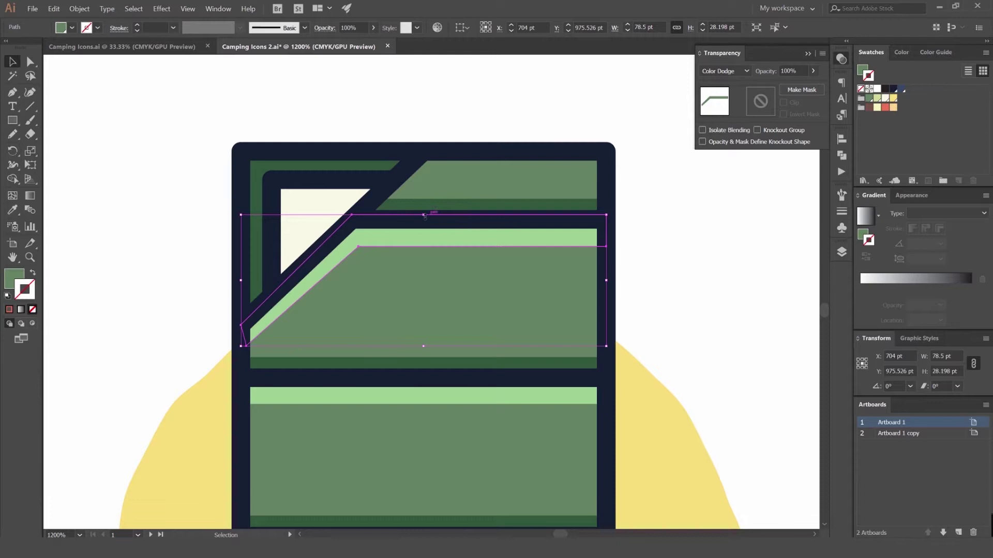
key(a)
click(674, 226)
scroll(675, 226, down, 3)
drag(676, 226, 575, 214)
scroll(644, 219, down, 3)
scroll(536, 217, up, 8)
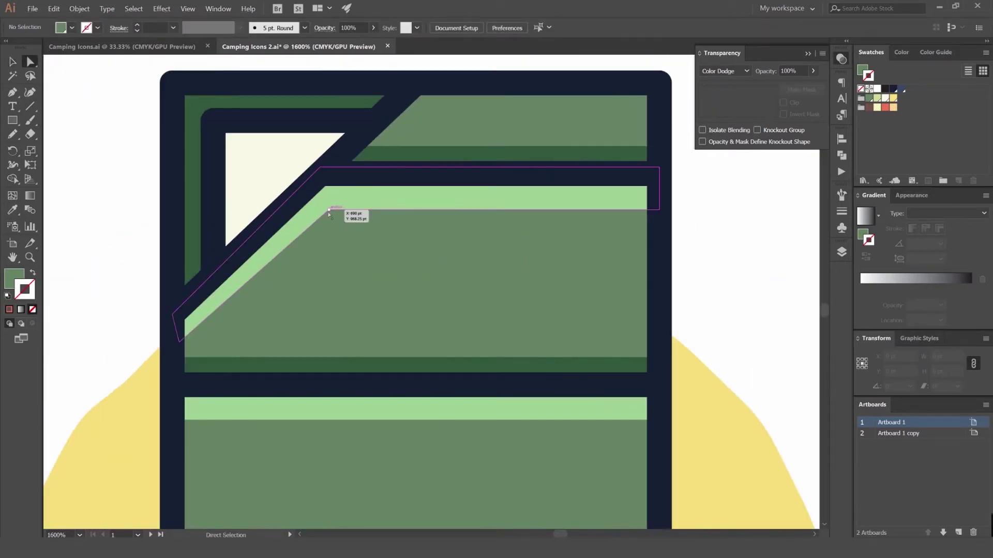
click(329, 210)
key(Up)
key(ctrl+z)
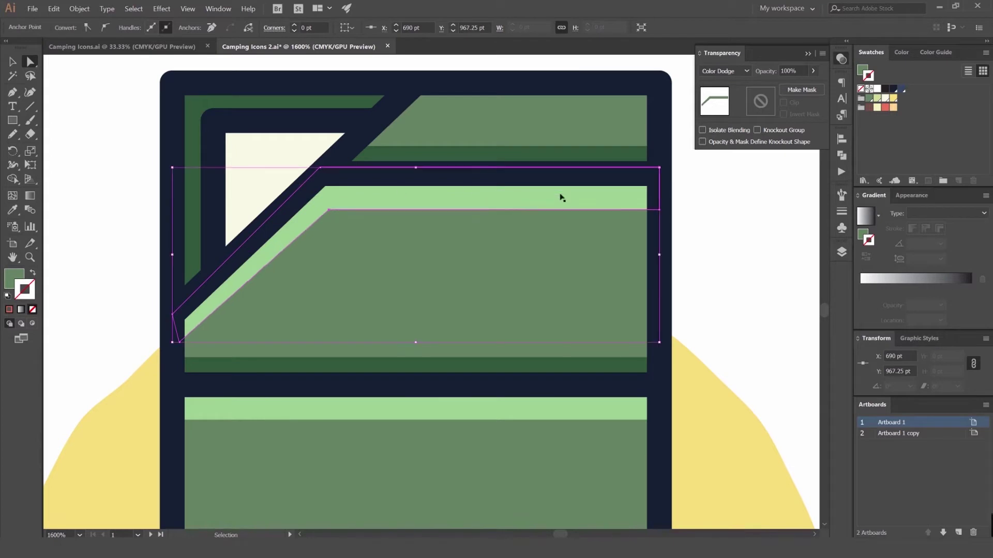
Raise the two lower anchor points of the angled highlight together slightly to slim its horizontal part on the second panel
click(659, 210)
shift+click(329, 210)
scroll(331, 214, up, 3)
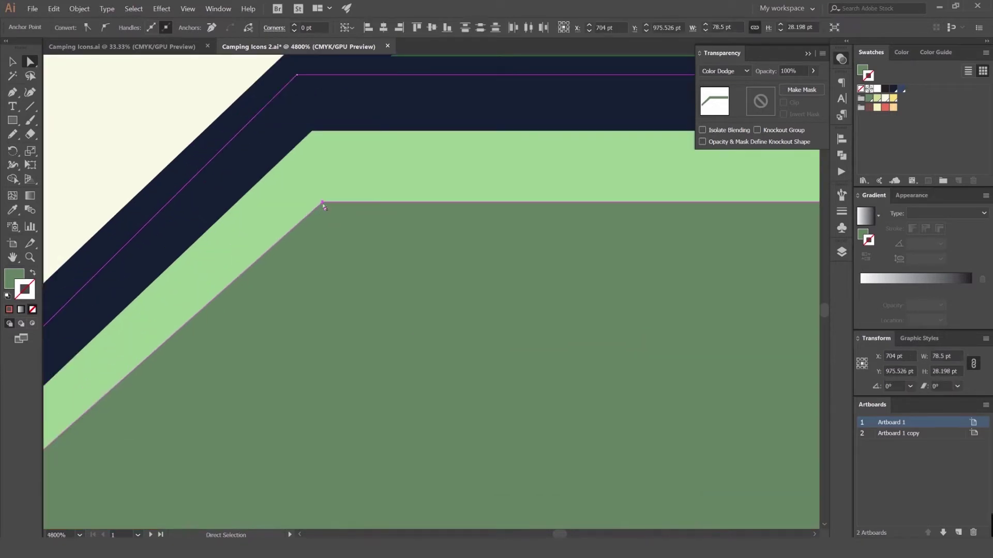
drag(323, 203, 323, 194)
scroll(311, 204, down, 2)
drag(87, 382, 191, 324)
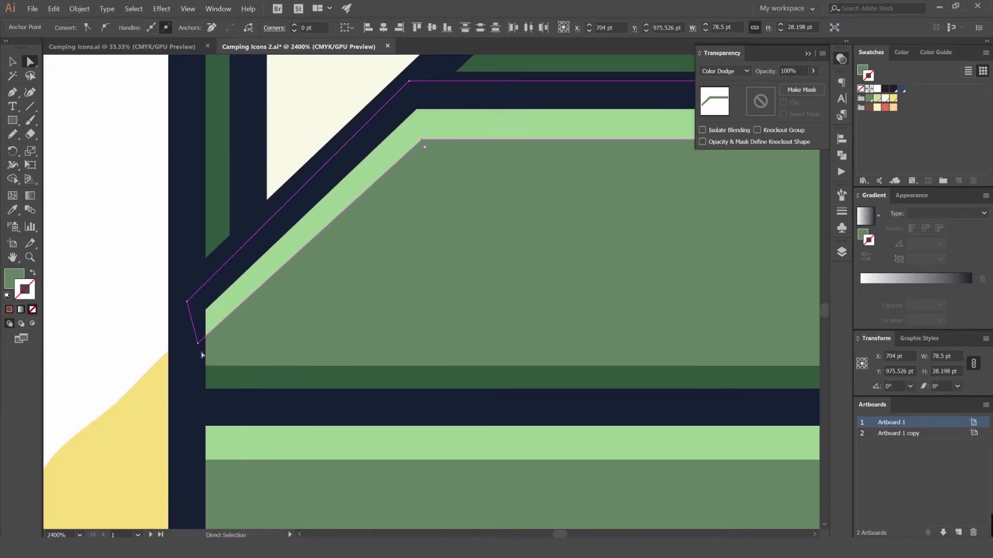
click(137, 277)
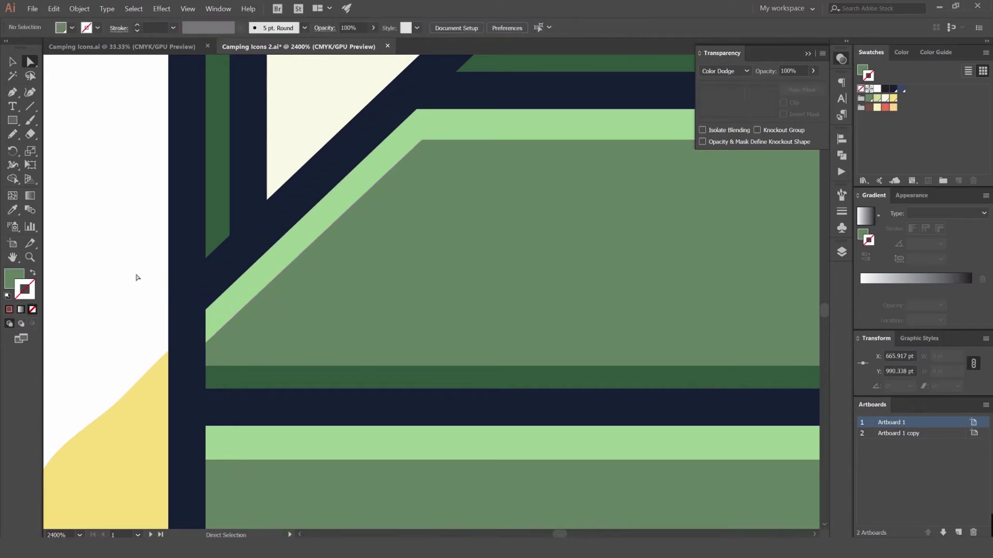
click(422, 141)
scroll(505, 196, down, 4)
key(v)
click(647, 216)
scroll(647, 215, down, 3)
drag(675, 216, 534, 215)
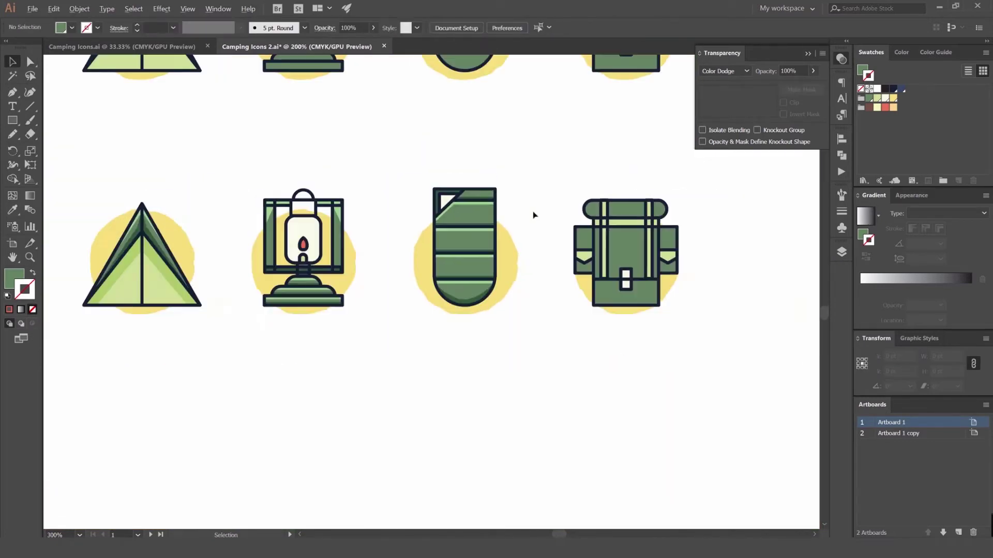
scroll(534, 215, down, 2)
Draw a thin rectangle about 43 by 2.5 pt along the upper edge of the sleeping bag's first panel
scroll(520, 202, up, 6)
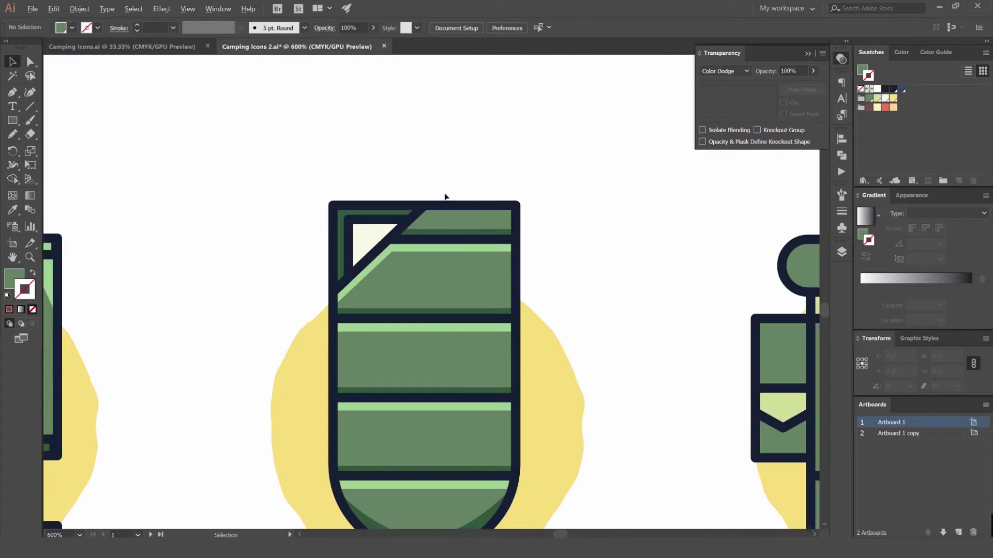
key(p)
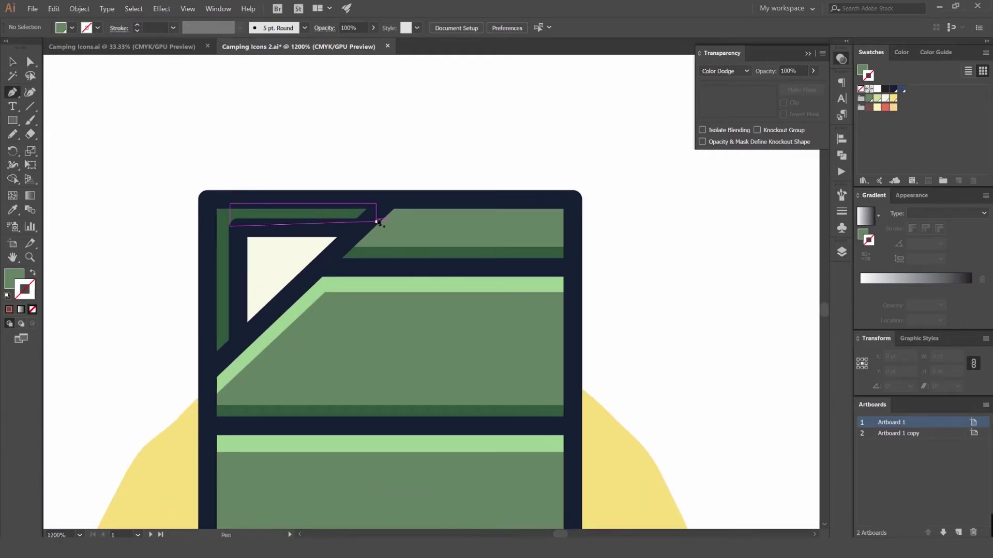
scroll(377, 216, up, 2)
key(b)
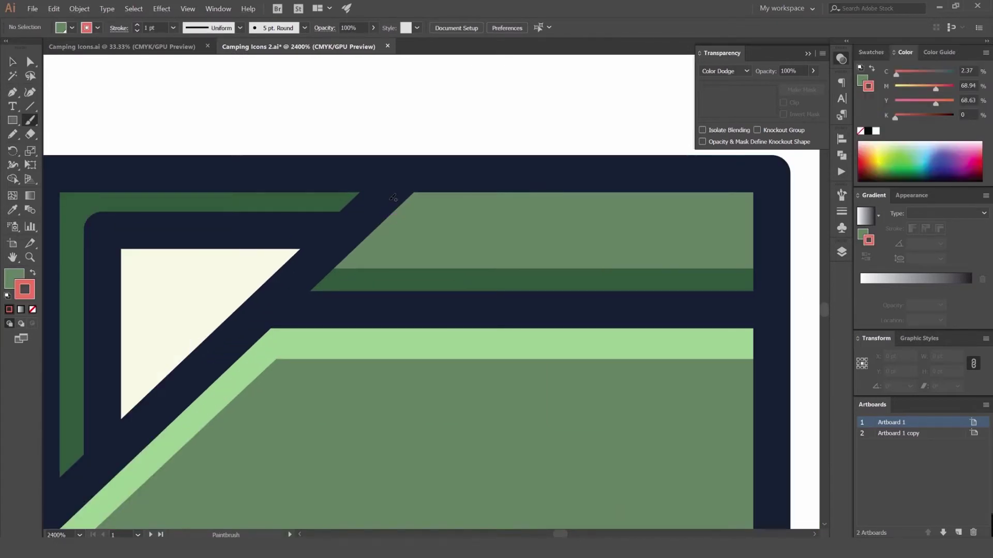
drag(361, 192, 684, 213)
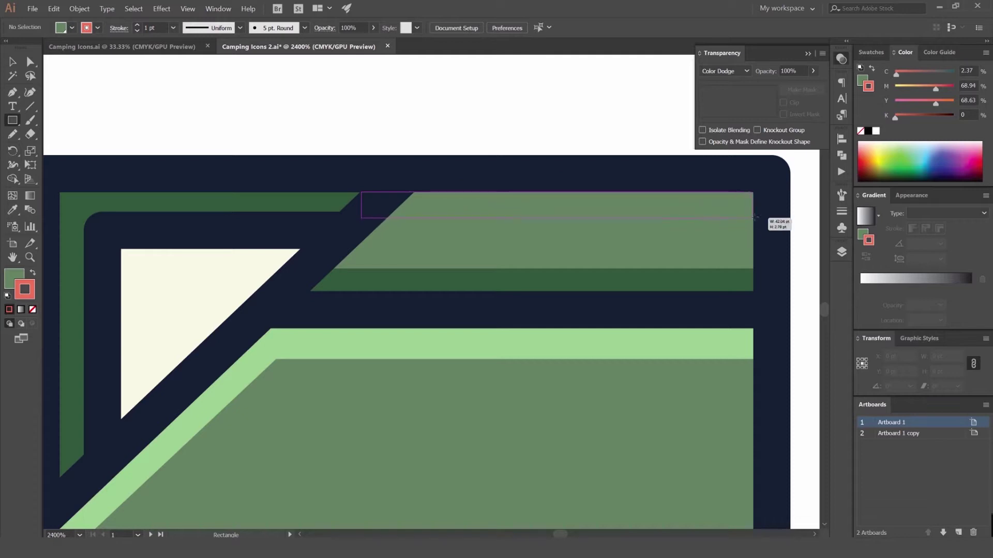
drag(763, 214, 764, 215)
Sample the angled highlight below to give the first panel's rectangle its Color Dodge appearance
key(i)
click(531, 349)
key(v)
click(526, 138)
scroll(526, 138, down, 6)
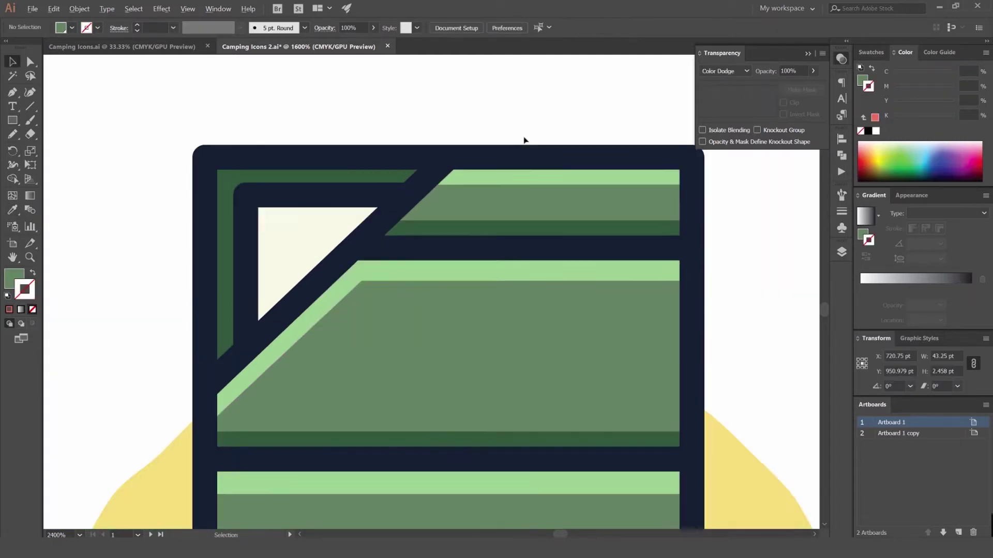
scroll(575, 118, down, 2)
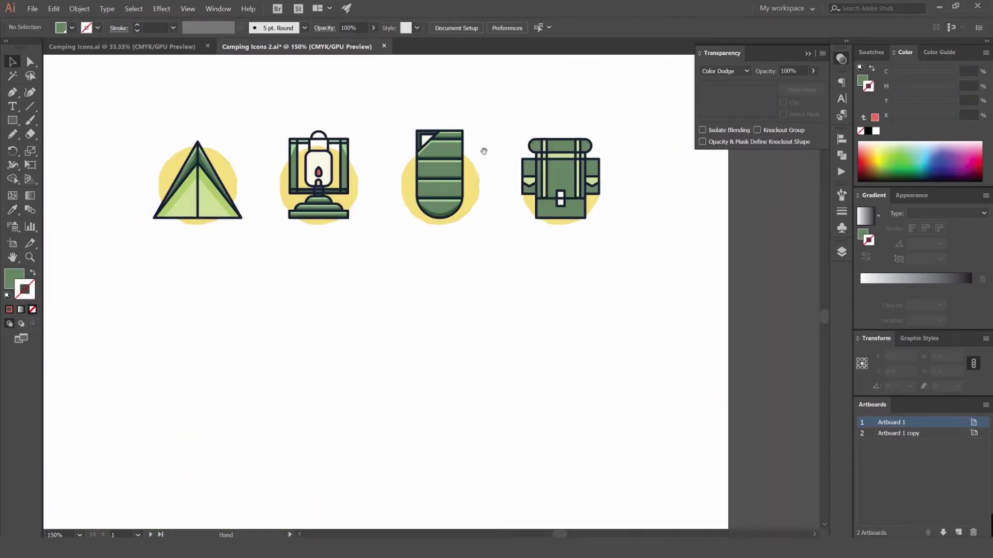
Lengthen both handles of the middle anchor on the rounded end's Multiply shadow to broaden its inner curve, and hide the transparency settings
scroll(473, 157, up, 7)
key(a)
click(512, 222)
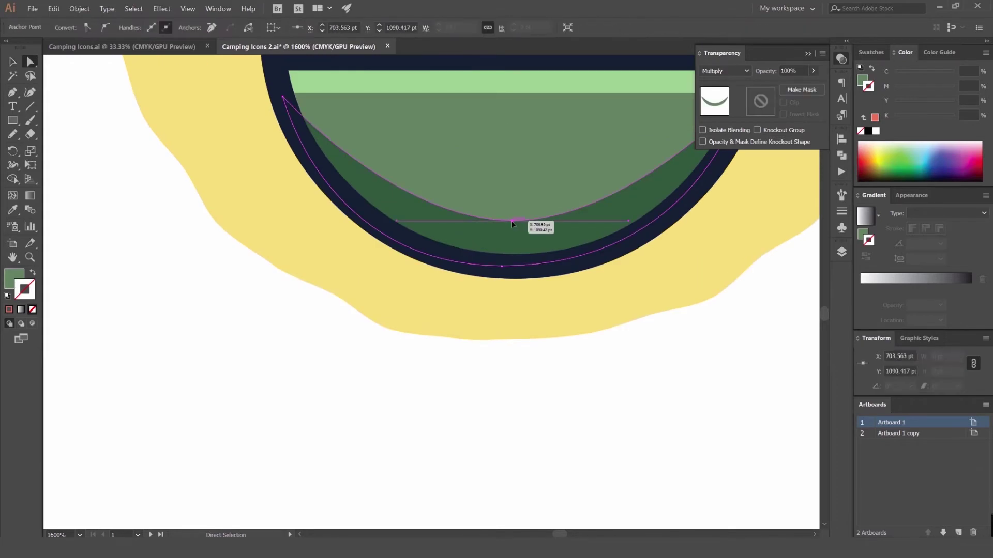
drag(628, 221, 654, 221)
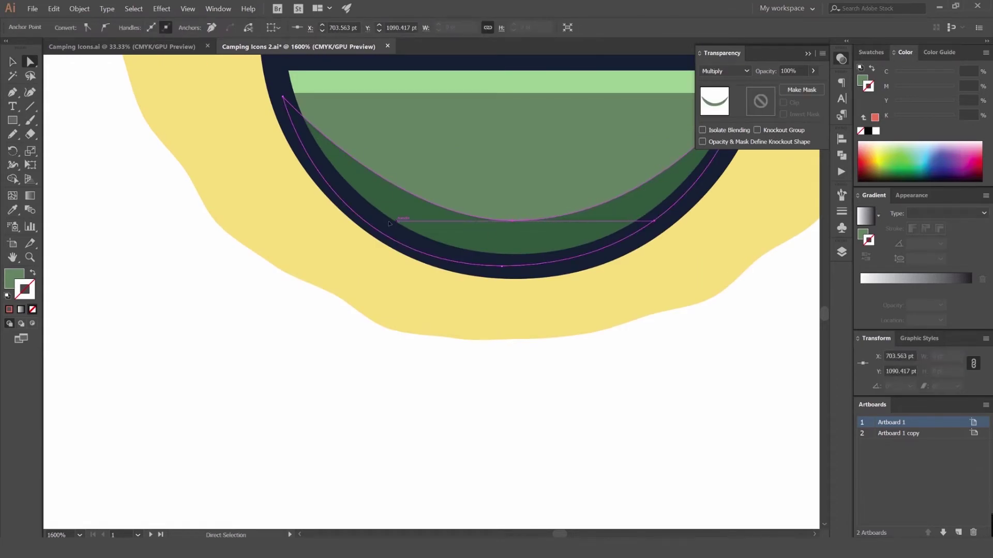
drag(389, 223, 377, 221)
drag(643, 302, 433, 337)
scroll(445, 338, down, 2)
key(v)
click(499, 371)
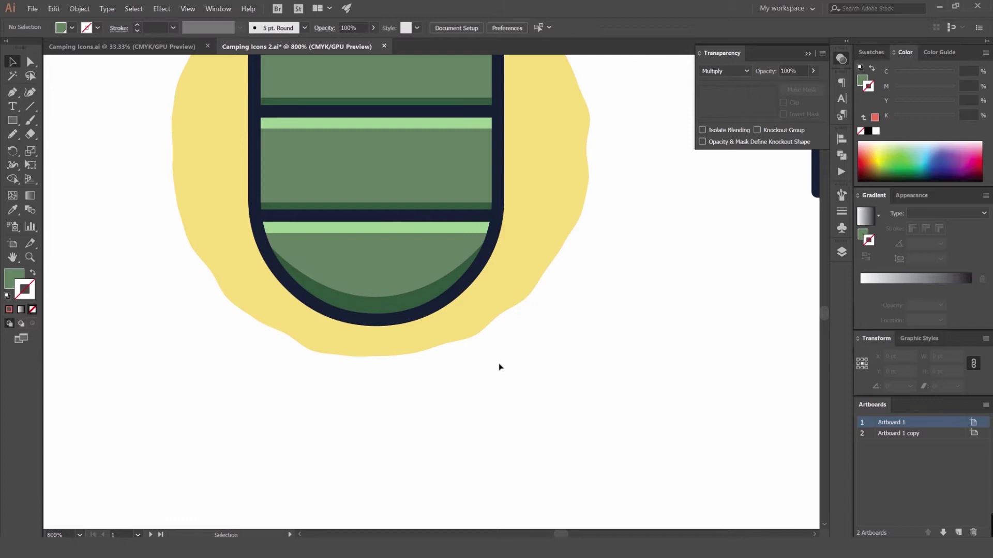
click(840, 59)
Draw a rectangle about 107 by 9.8 pt over the lower half of the backpack's bedroll
scroll(632, 217, down, 3)
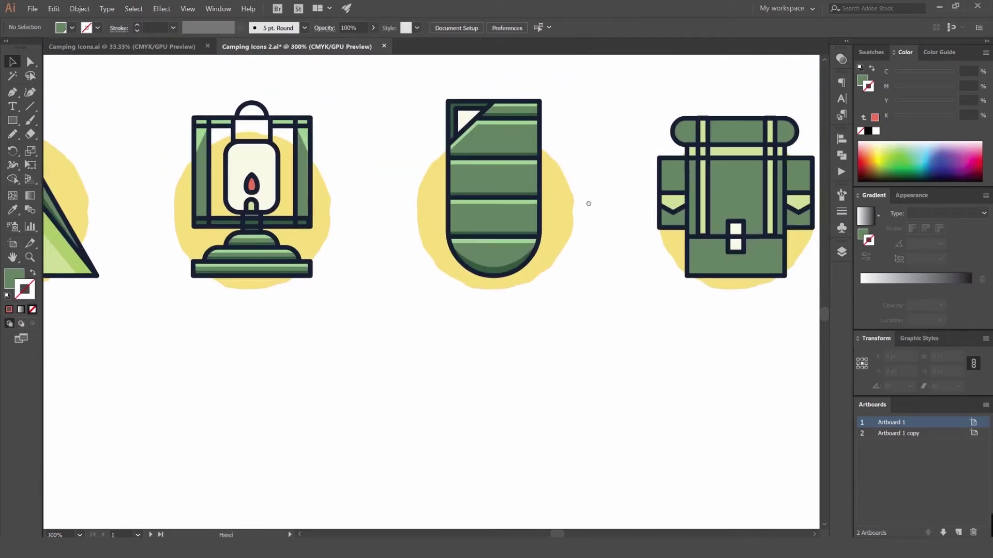
drag(587, 203, 384, 212)
drag(573, 128, 471, 169)
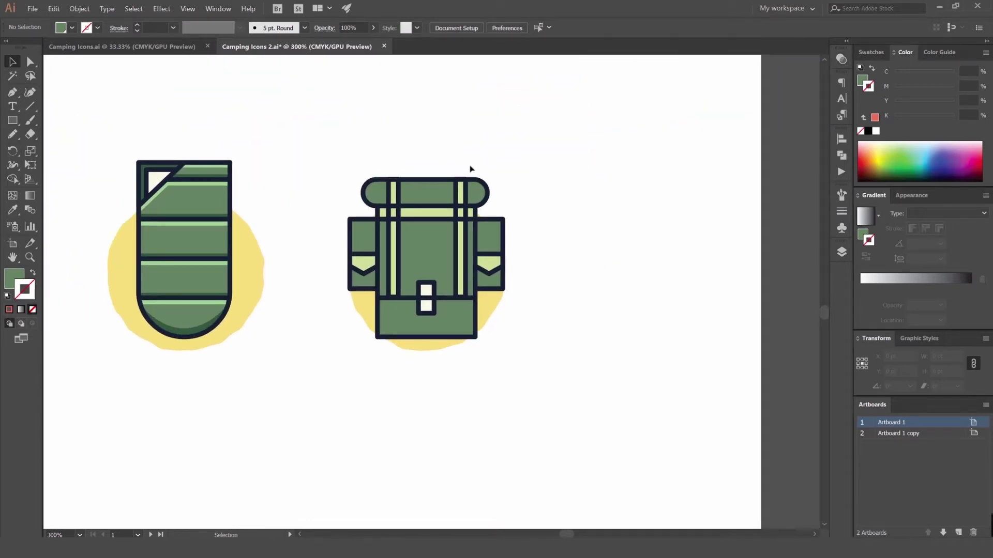
key(m)
scroll(420, 195, up, 3)
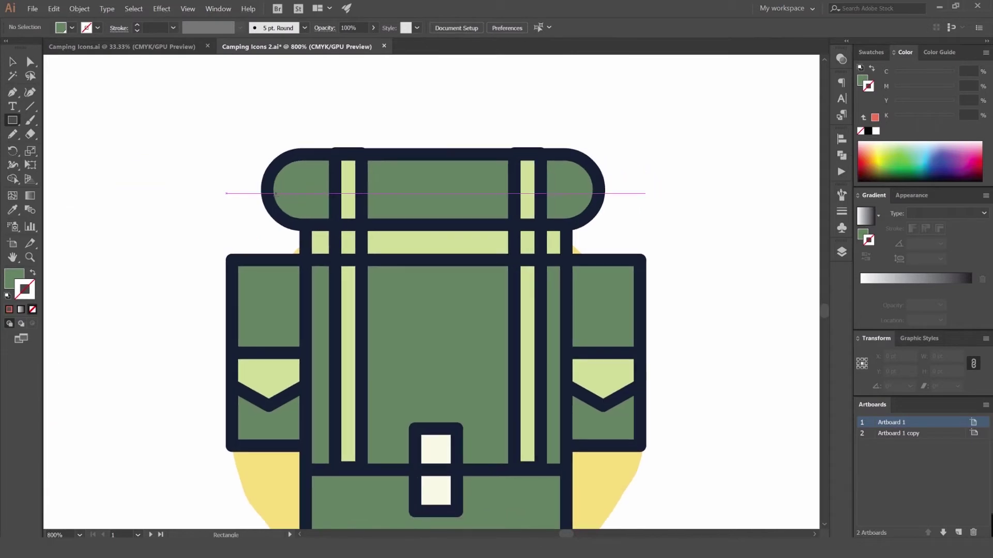
mouse_move(274, 192)
mouse_down()
mouse_move(611, 220)
mouse_move(598, 221)
mouse_up()
Round the bedroll rectangle's two lower corners to about 9.84 pt so they follow the bedroll's rounded ends
scroll(282, 227, up, 2)
key(a)
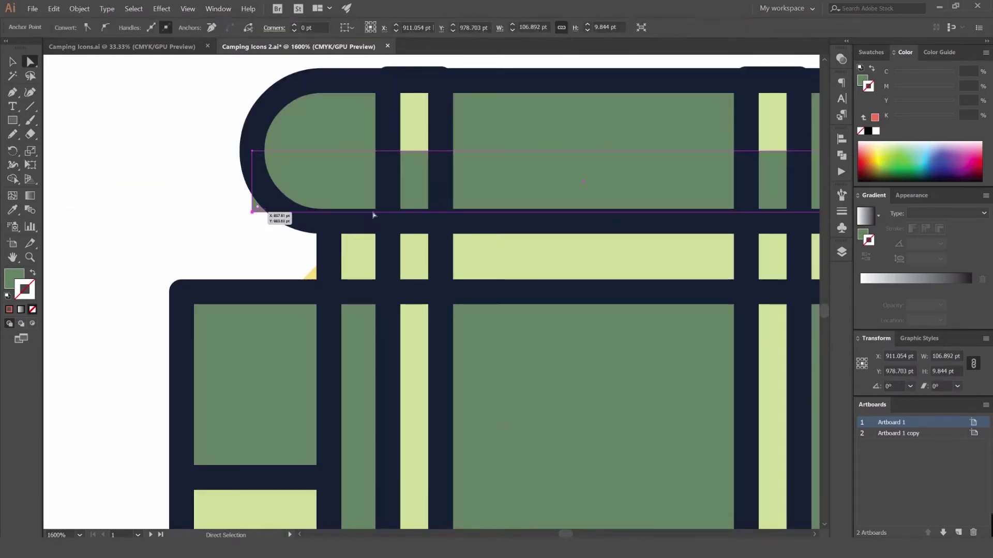
click(252, 212)
scroll(254, 208, up, 3)
scroll(252, 216, down, 3)
drag(676, 206, 372, 222)
click(611, 238)
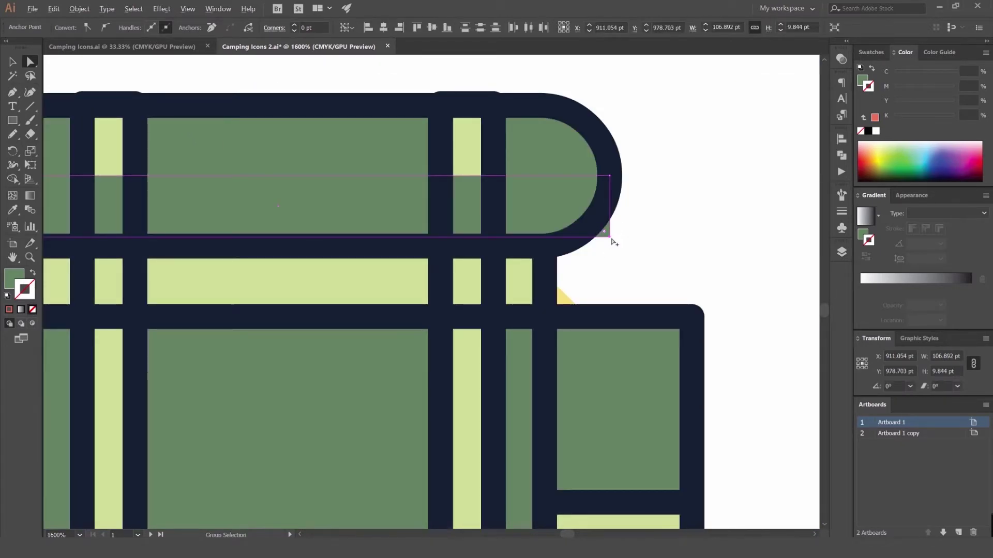
scroll(613, 242, down, 2)
scroll(610, 239, up, 4)
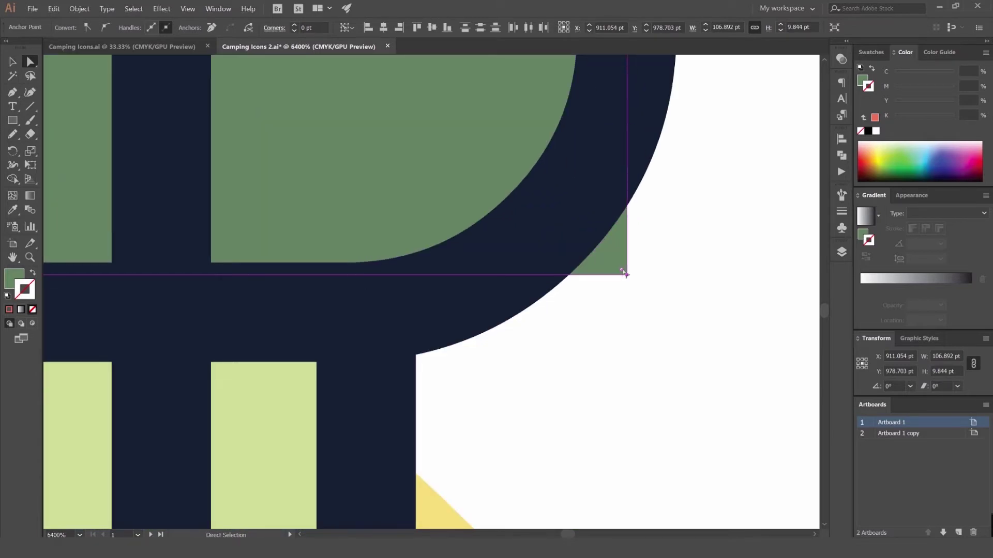
scroll(621, 270, down, 2)
scroll(609, 228, up, 2)
scroll(603, 229, down, 2)
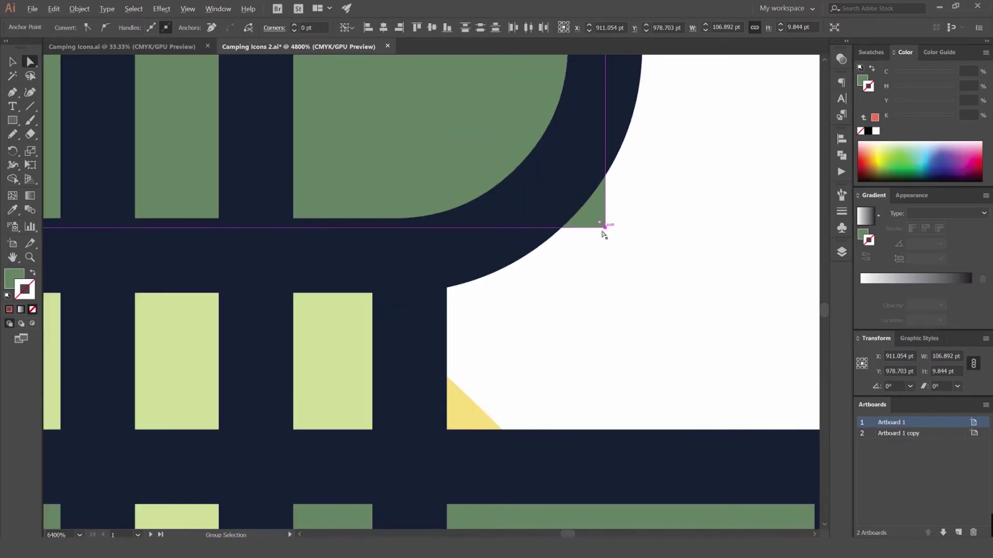
drag(570, 216, 311, 117)
scroll(346, 138, down, 4)
scroll(194, 194, up, 4)
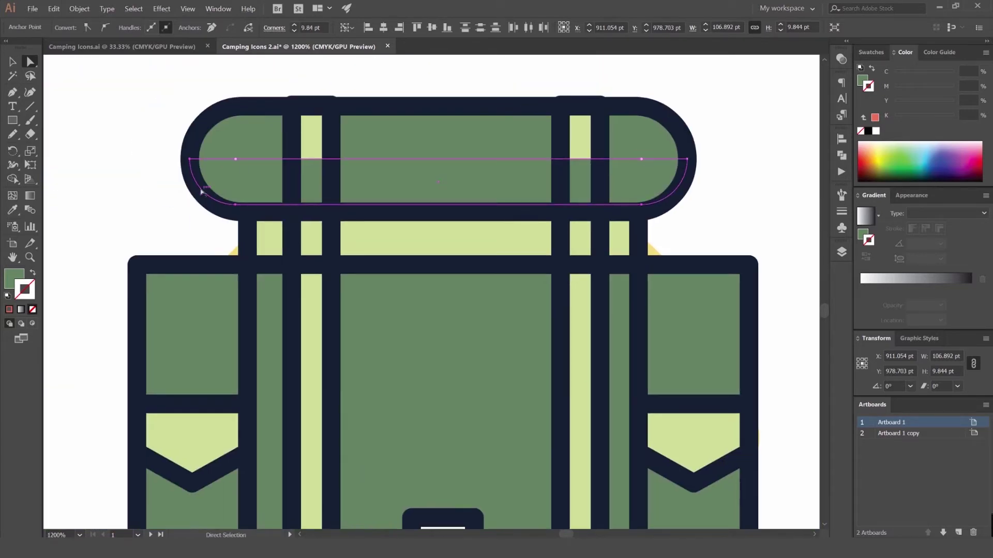
scroll(194, 194, down, 5)
Give the bedroll's rounded shape the dark Multiply shading sampled from the lantern
key(v)
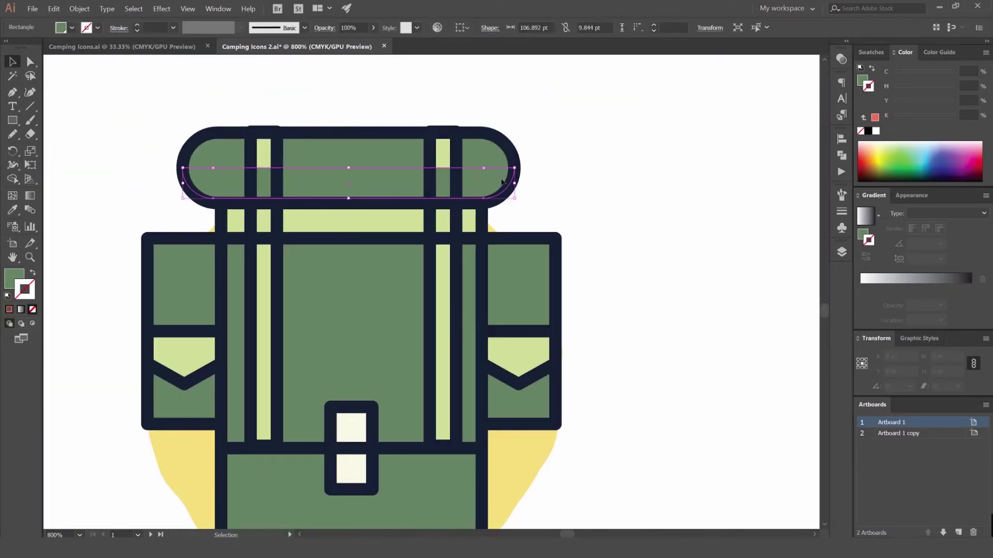
drag(472, 181, 643, 180)
scroll(644, 180, down, 4)
key(i)
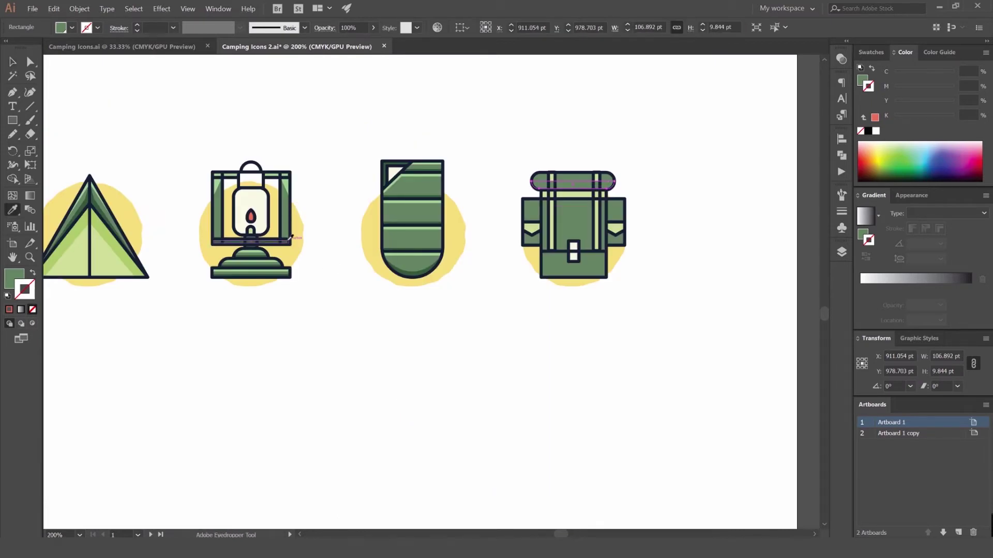
key(v)
click(636, 142)
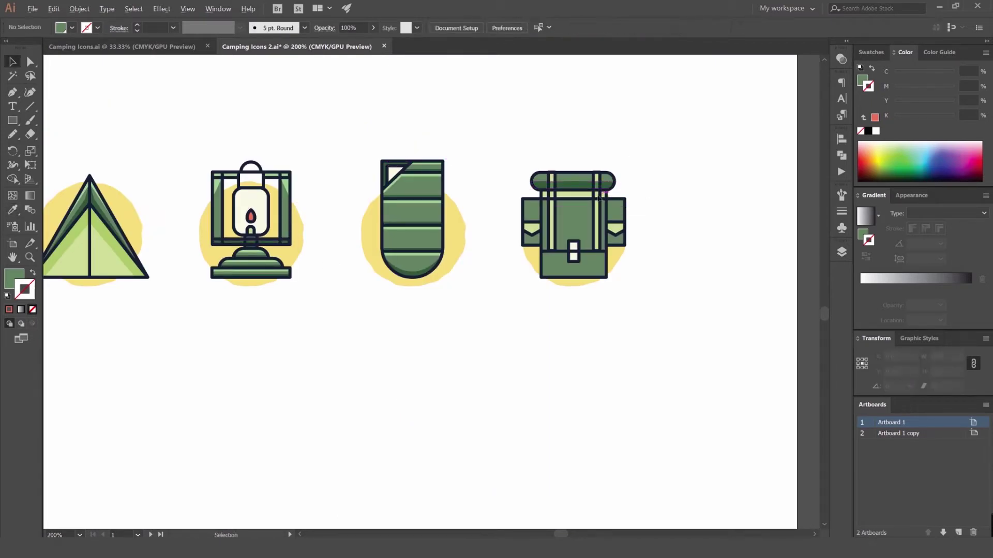
Draw a closed Pen shape over the lower part of the backpack's left pocket, following the V-shaped flap line
scroll(507, 169, up, 3)
scroll(376, 266, up, 1)
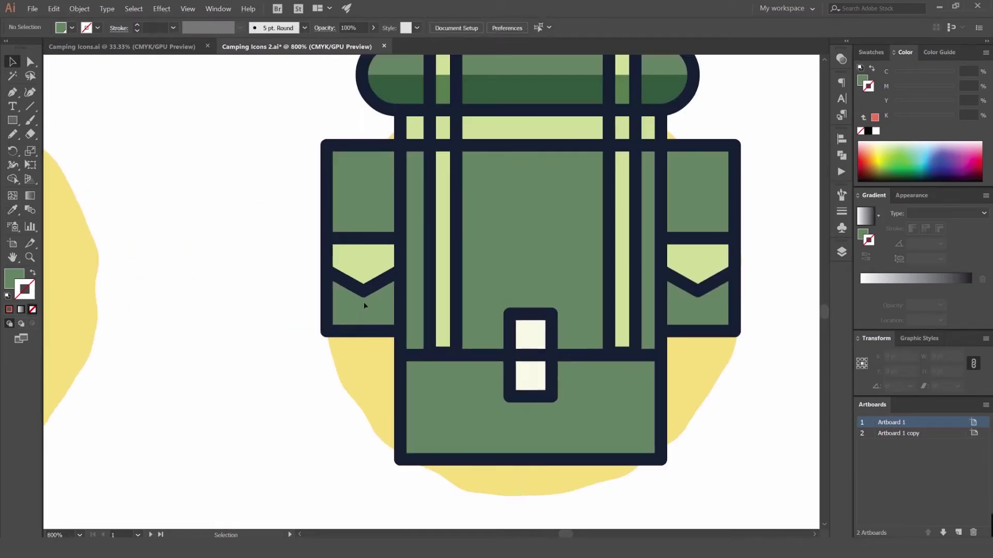
scroll(335, 296, up, 2)
click(316, 258)
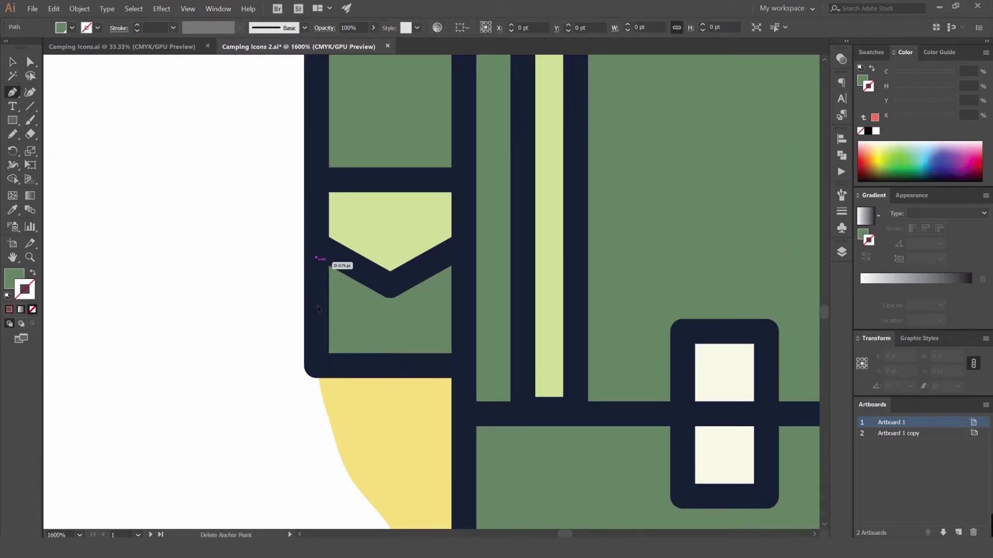
click(321, 365)
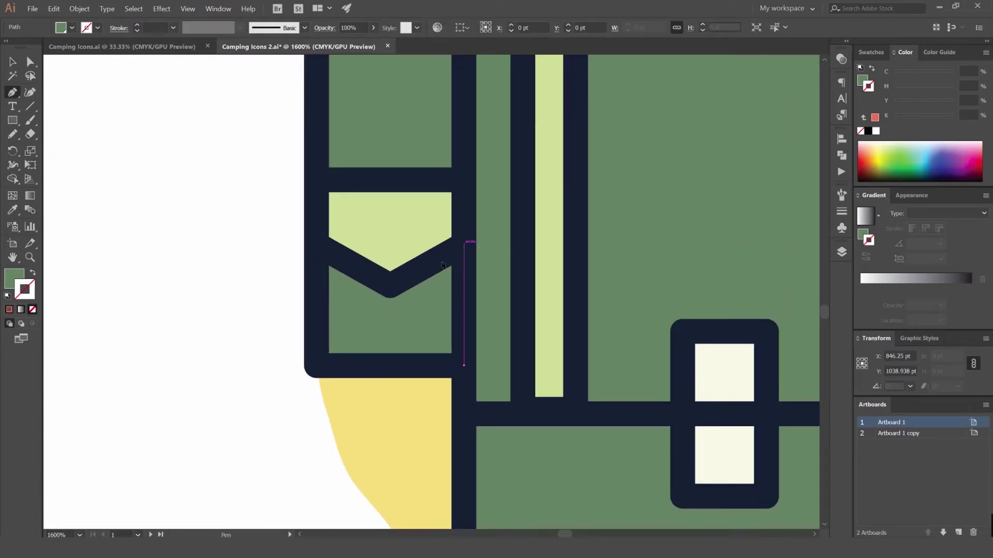
click(391, 284)
Give the left pocket's shape the same dark Multiply shading as the bedroll by sampling it
key(v)
scroll(379, 244, down, 4)
click(506, 153)
key(v)
key(ctrl+shift+a)
Copy the left pocket's shadow shape onto the lower part of the right pocket
scroll(384, 264, up, 2)
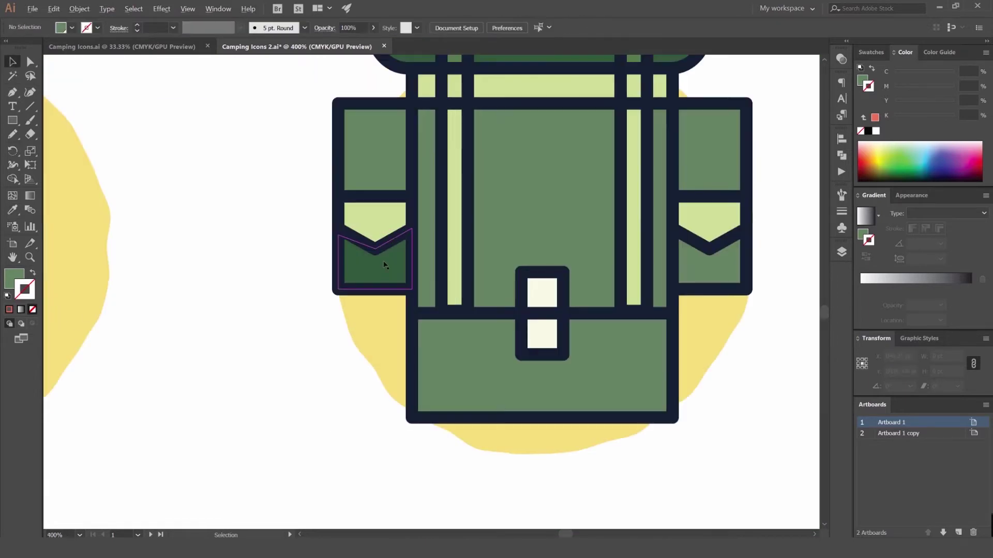
drag(667, 295, 615, 291)
key(ctrl+shift+a)
Draw a strip about 84 by 5 pt along the backpack's bottom edge and sample the pocket shadow to shade it
drag(549, 273, 585, 248)
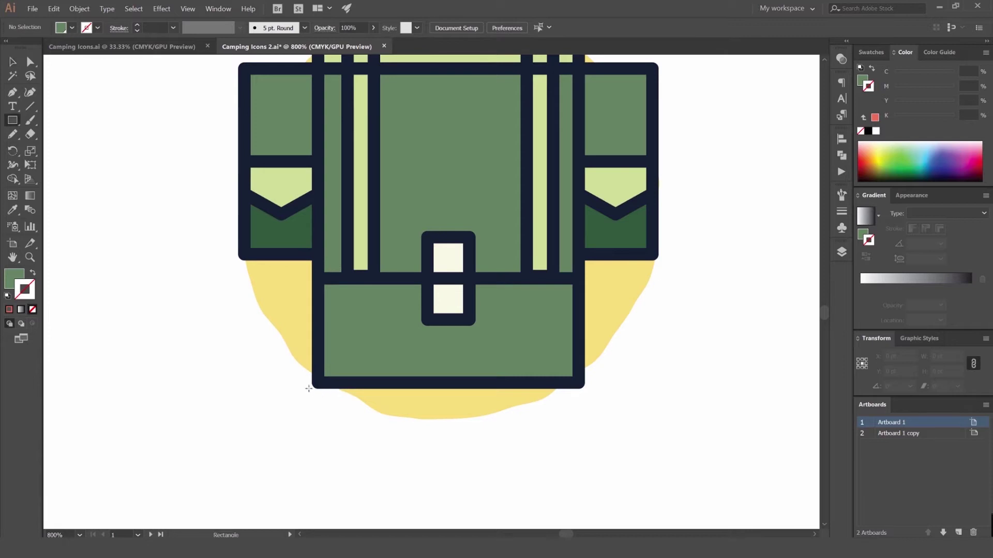
drag(319, 366, 565, 366)
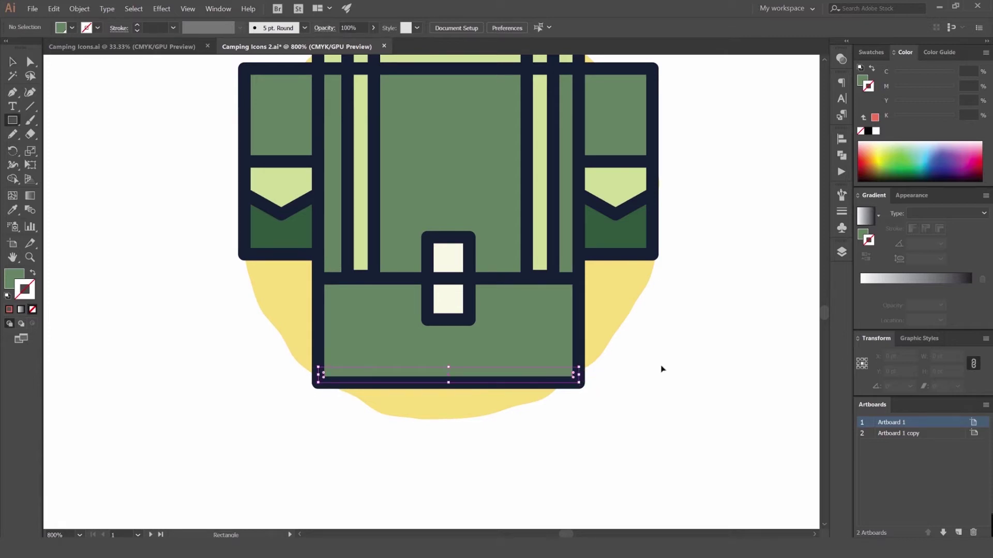
key(v)
click(661, 366)
click(557, 369)
key(i)
click(616, 235)
key(v)
click(676, 254)
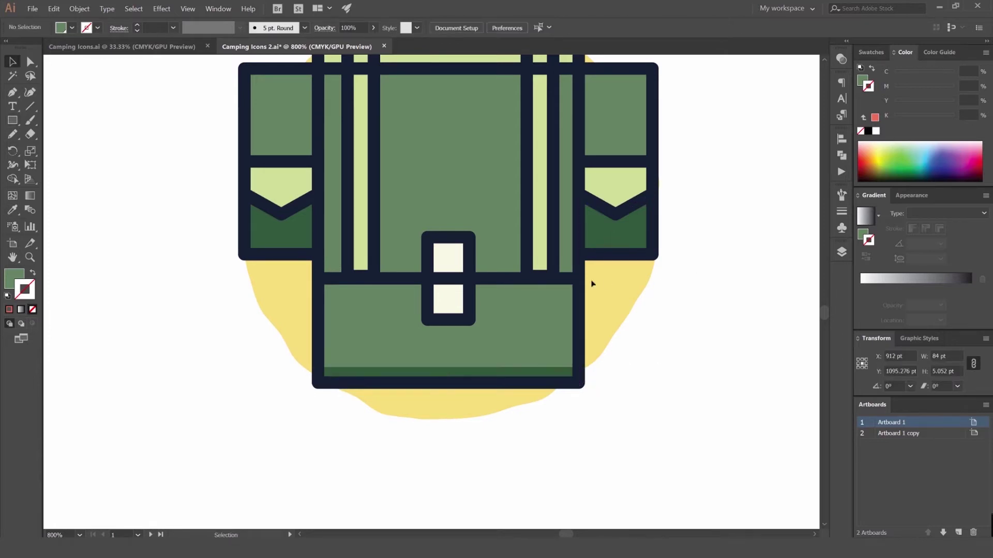
Copy the bottom shading strip straight up to just above the horizontal seam behind the backpack's buckle
drag(584, 284, 563, 321)
scroll(563, 321, down, 1)
scroll(564, 321, down, 1)
drag(512, 377, 488, 288)
scroll(488, 287, up, 4)
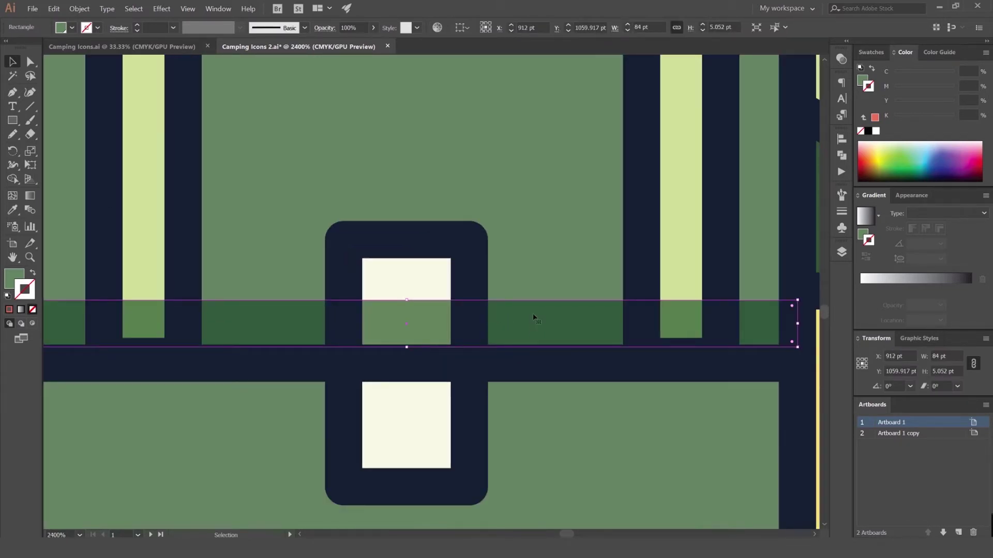
Examine the shading strips along the backpack's horizontal seam and bottom edge
scroll(530, 331, down, 5)
click(676, 337)
scroll(533, 351, up, 2)
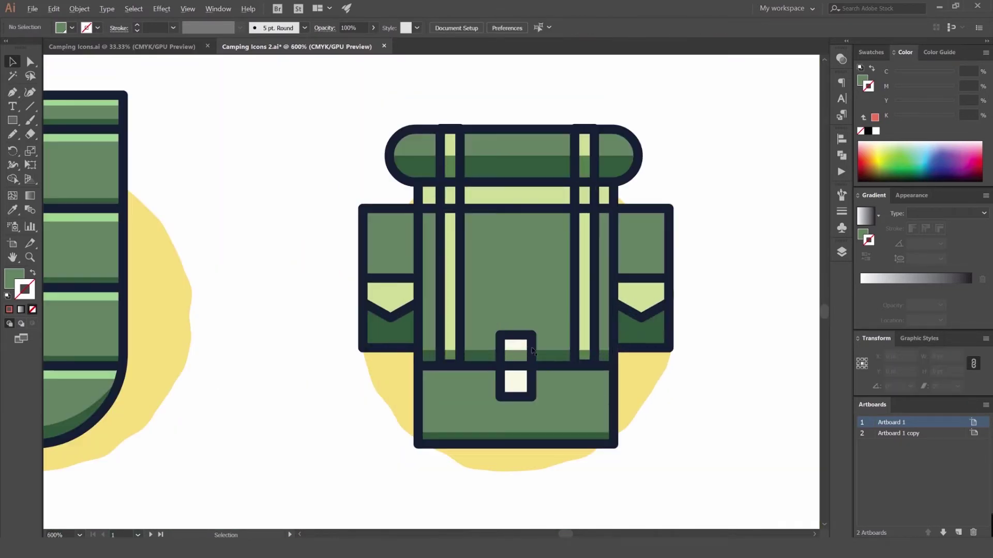
scroll(533, 352, up, 2)
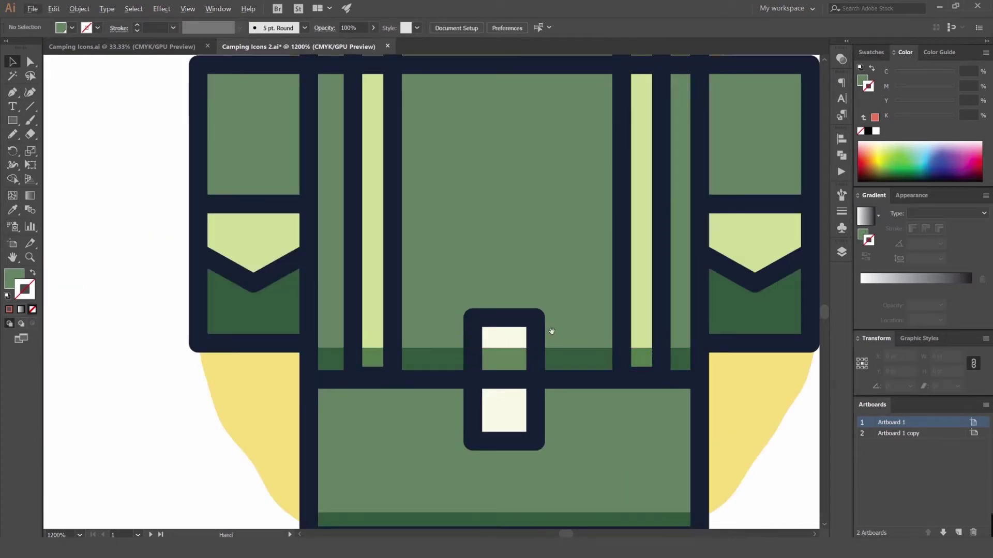
scroll(552, 331, down, 4)
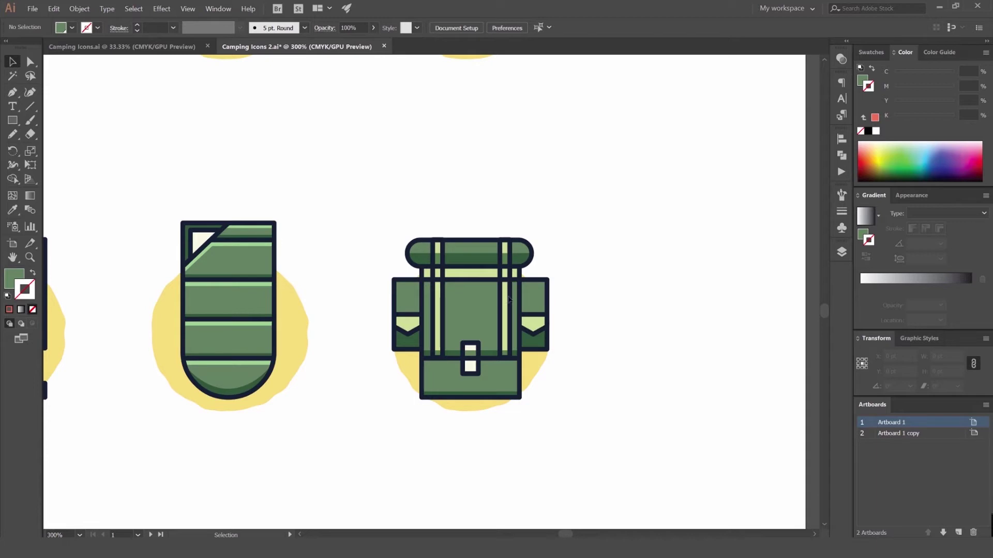
scroll(468, 401, up, 6)
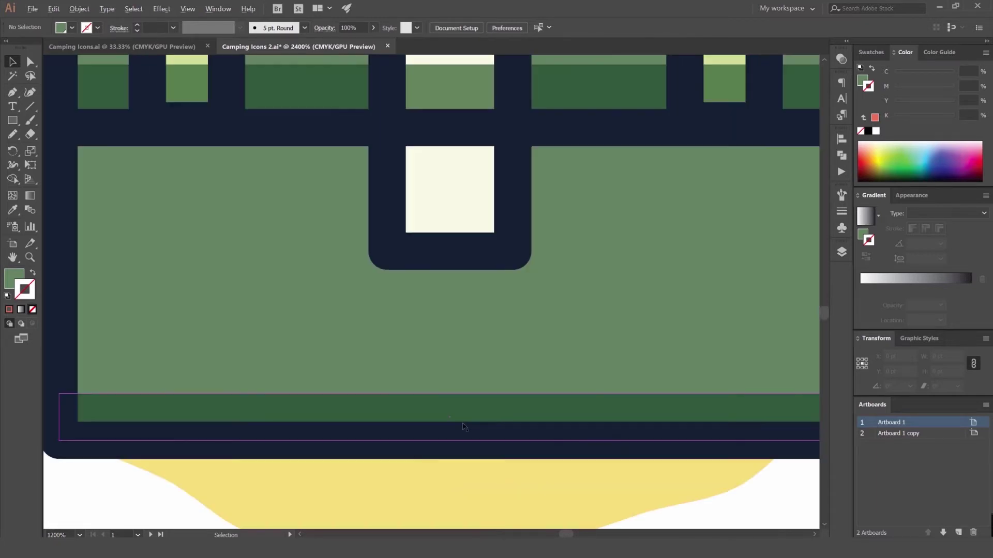
click(460, 411)
scroll(459, 412, down, 6)
click(412, 177)
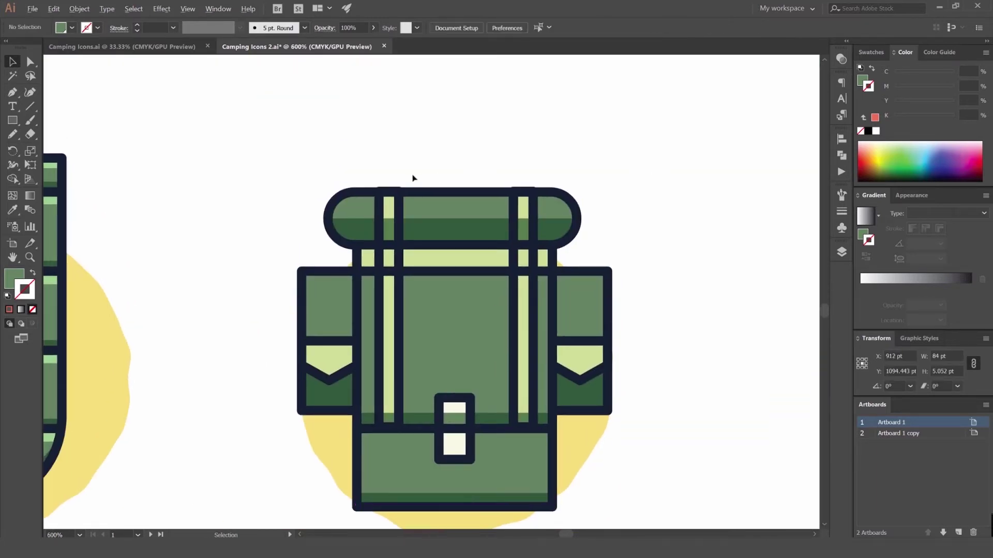
Duplicate the bedroll's lower shadow shape, flip the copy vertically and fit it over the bedroll's upper half
scroll(434, 186, up, 4)
click(352, 290)
scroll(341, 284, up, 1)
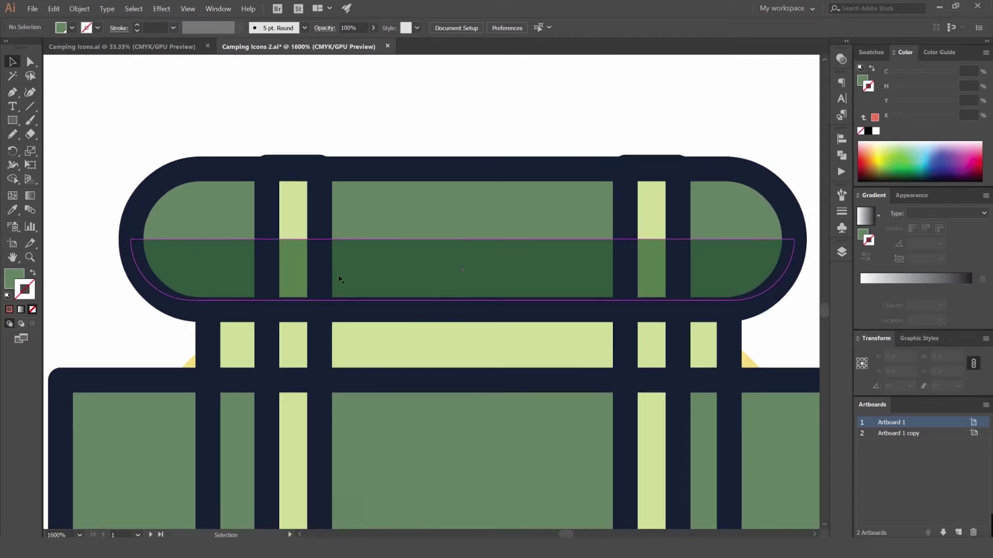
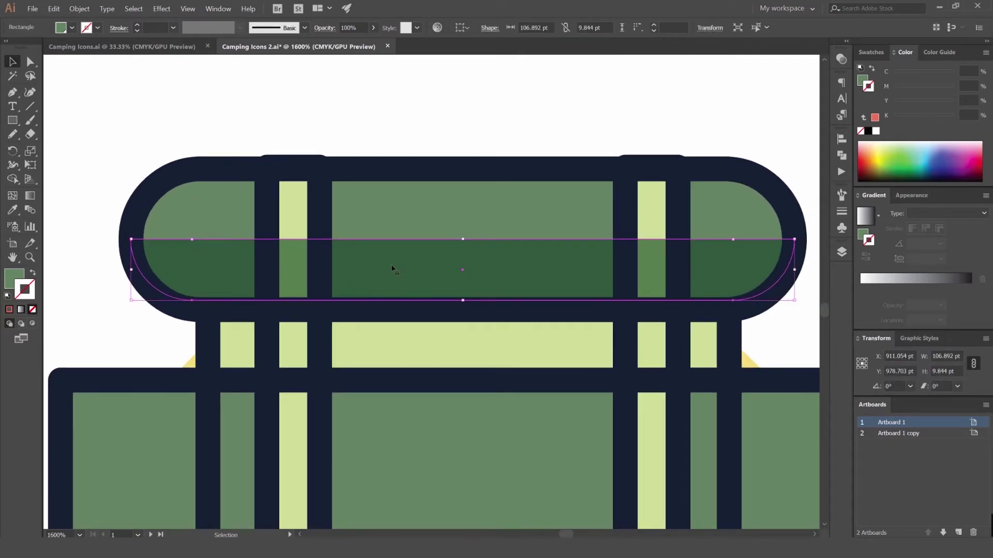
alt+drag(413, 269, 424, 238)
click(983, 340)
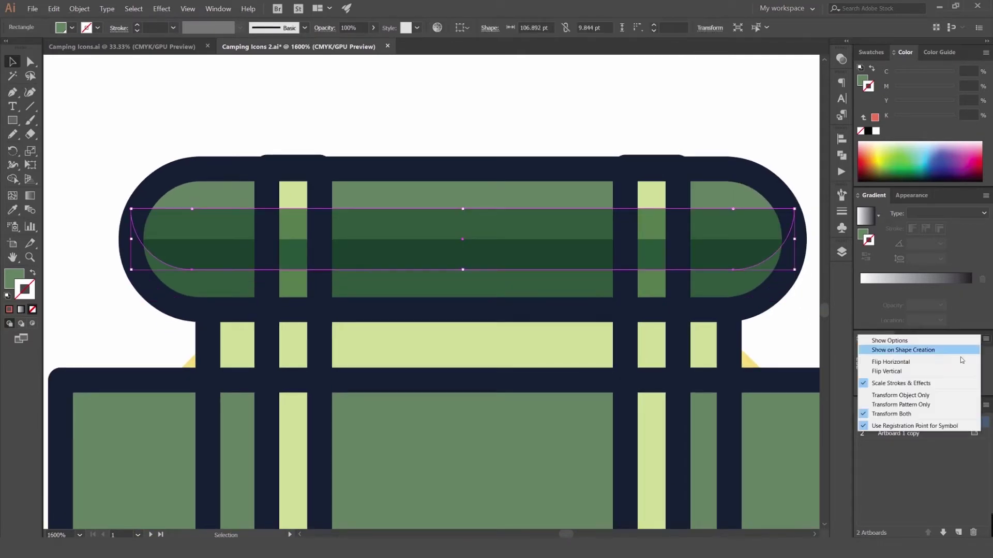
click(911, 376)
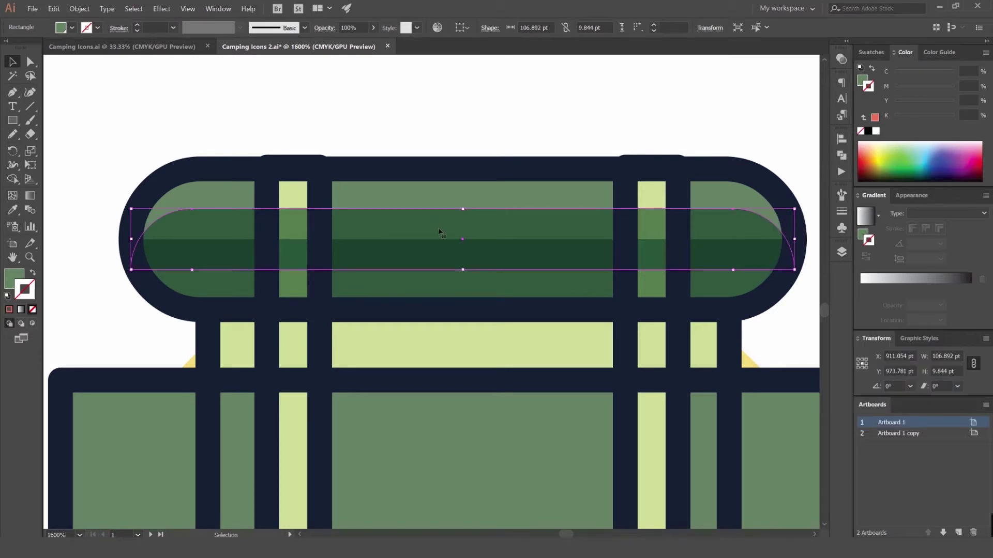
drag(439, 229, 433, 198)
Turn the bedroll's upper-half shape into a light highlight by sampling a highlight strip on the sleeping bag
click(488, 140)
click(470, 198)
scroll(473, 199, down, 4)
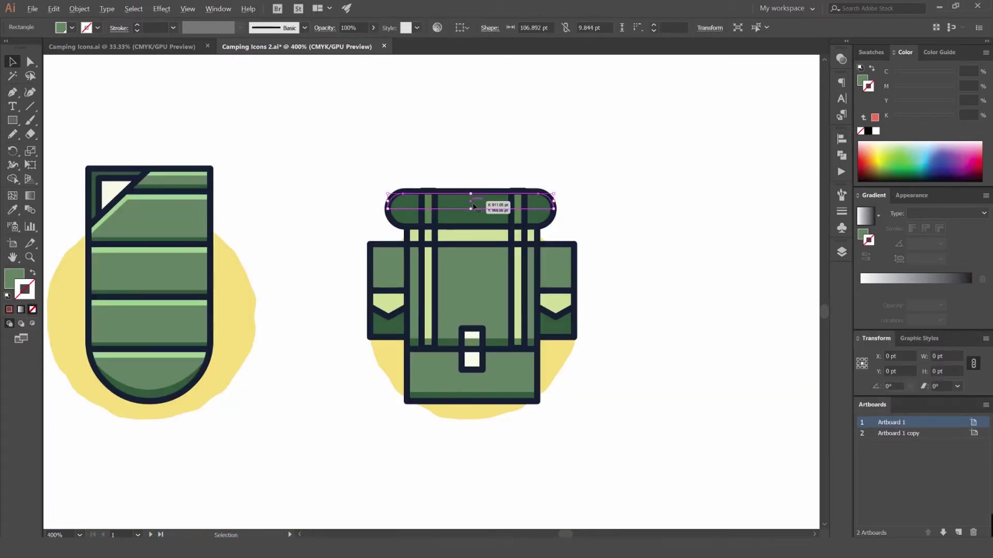
drag(300, 247, 417, 207)
key(i)
click(318, 210)
key(v)
click(455, 135)
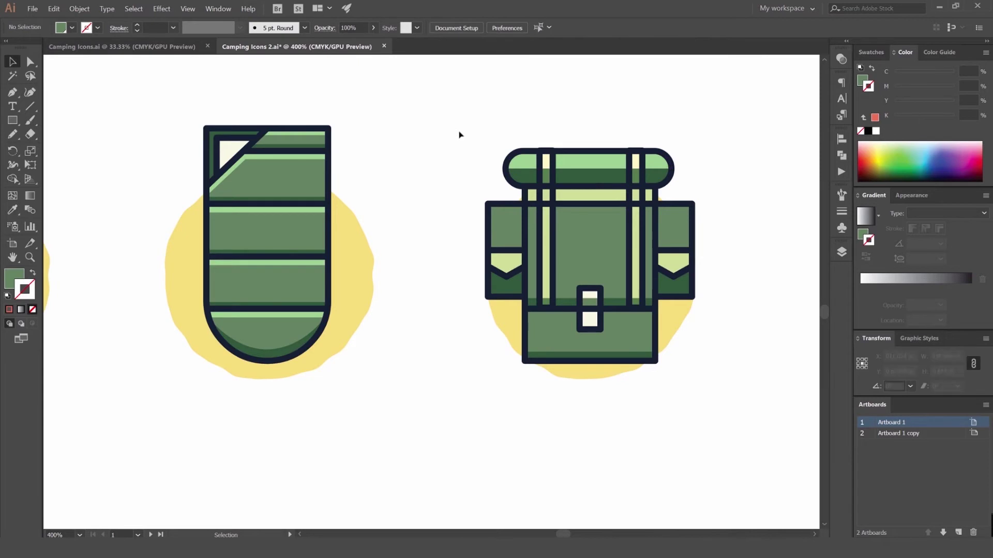
Draw a strip about 130 by 5 pt across the top of the backpack's body and side pockets, and sample the bedroll highlight
scroll(460, 135, down, 3)
scroll(532, 146, up, 3)
scroll(486, 189, up, 1)
drag(331, 238, 386, 203)
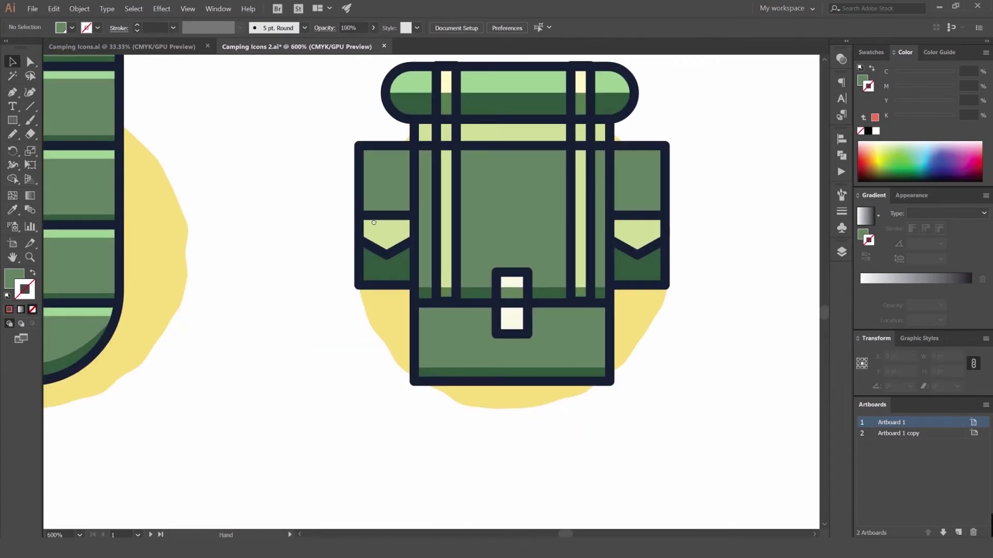
scroll(344, 268, up, 5)
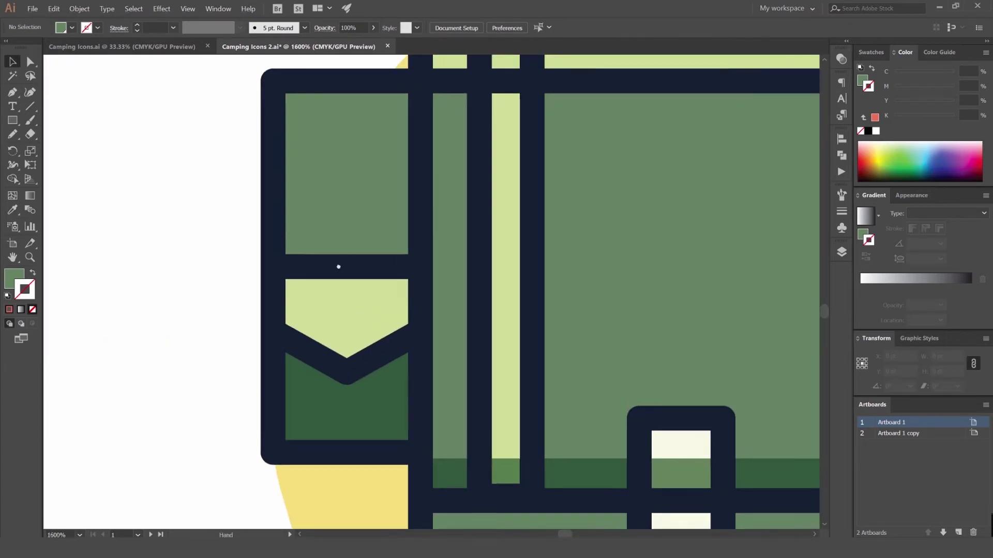
scroll(339, 266, down, 2)
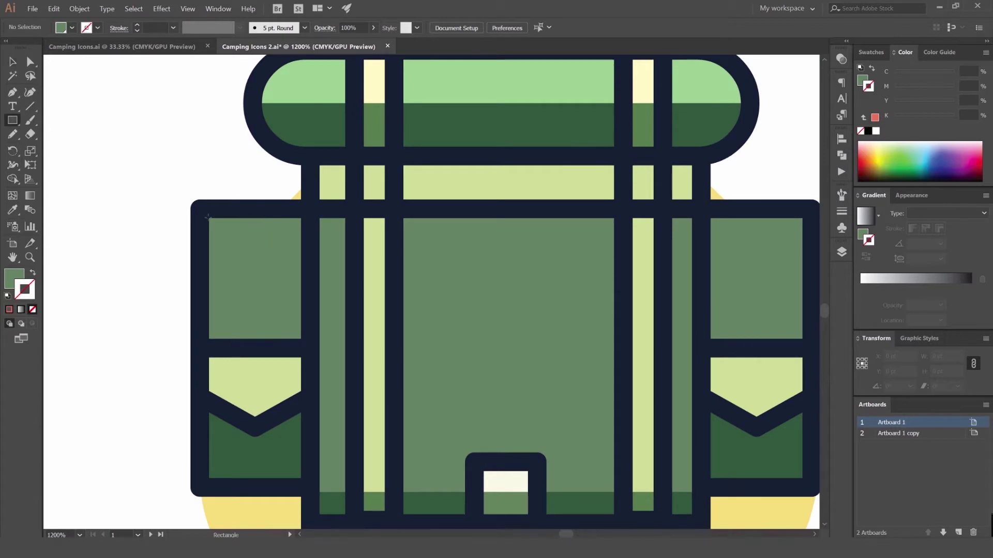
drag(206, 217, 812, 241)
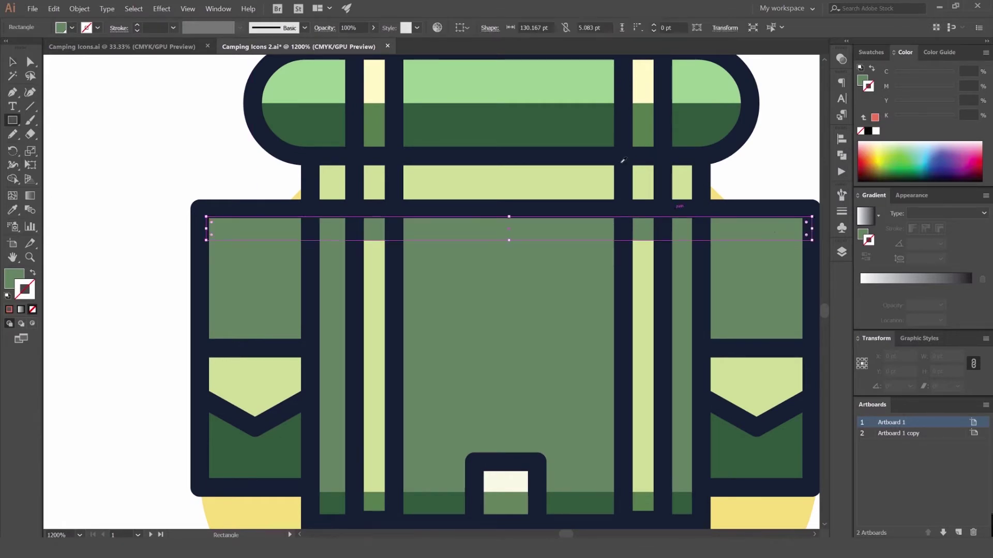
key(i)
click(584, 89)
key(v)
drag(449, 193, 424, 197)
click(694, 191)
scroll(694, 192, down, 2)
drag(655, 218, 486, 158)
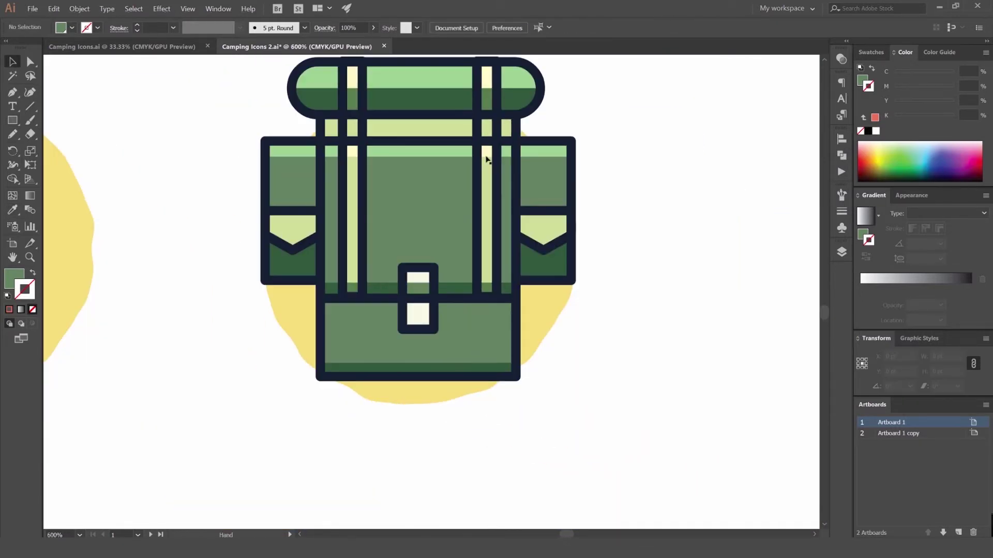
Draw a strip about 21 by 3 pt along the top of the right pocket's light flap and sample the highlight above it
scroll(370, 294, up, 1)
drag(372, 292, 308, 291)
scroll(311, 294, down, 2)
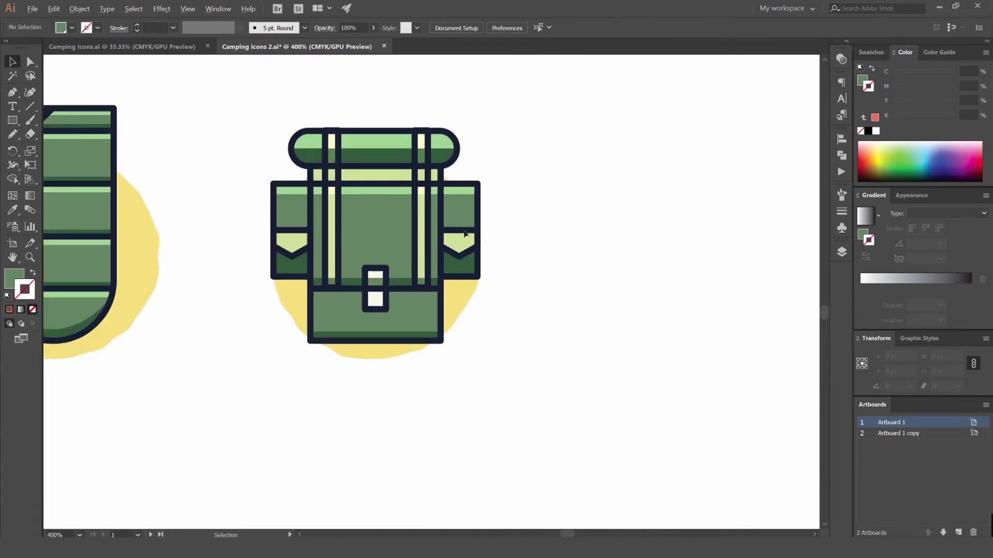
scroll(452, 240, up, 3)
mouse_move(411, 208)
mouse_down()
mouse_move(566, 226)
mouse_move(541, 228)
mouse_up()
key(i)
scroll(501, 147, down, 1)
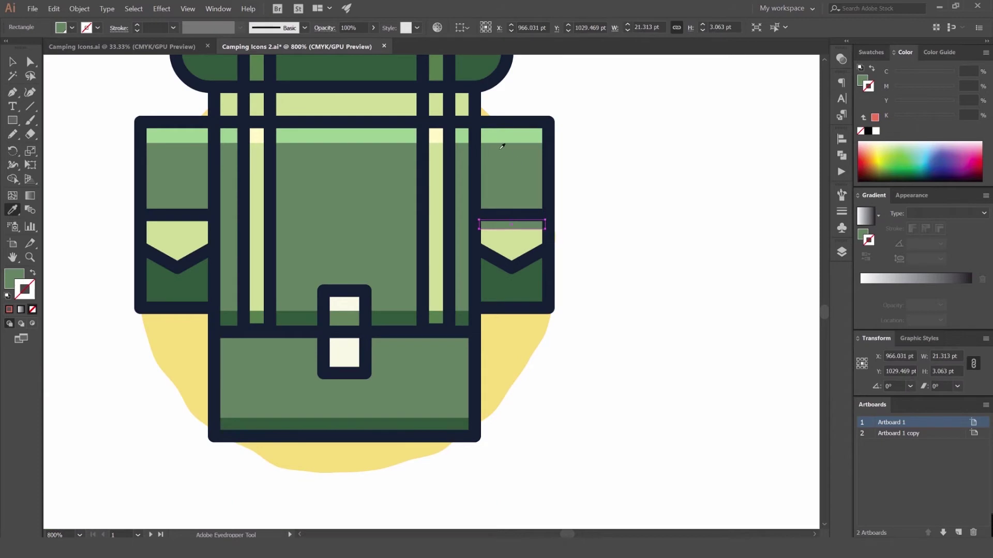
click(503, 137)
key(v)
click(594, 164)
Fill the right pocket's flap strip with the flap's light green and set its blending mode to Screen
click(530, 228)
scroll(472, 224, up, 1)
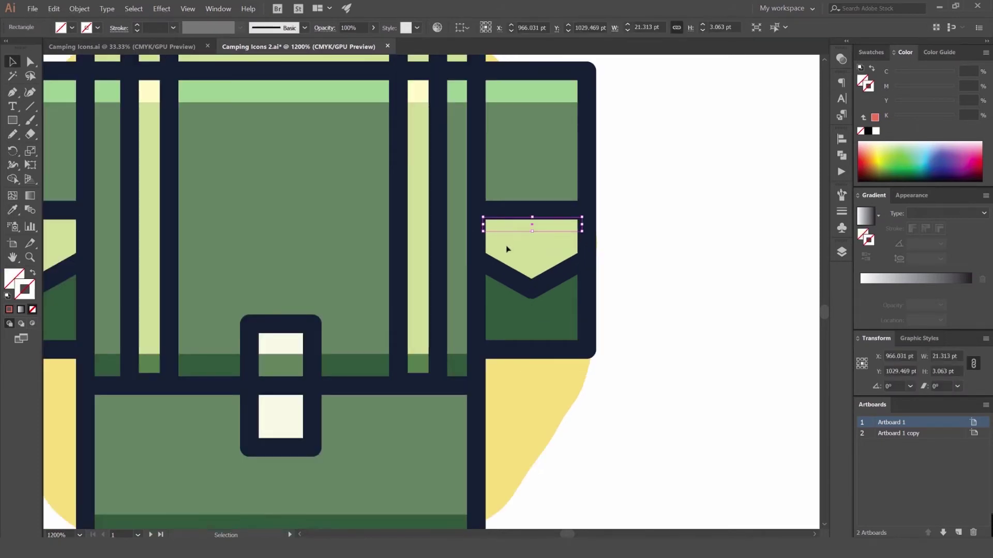
key(ctrl+shift+F10)
scroll(724, 72, down, 4)
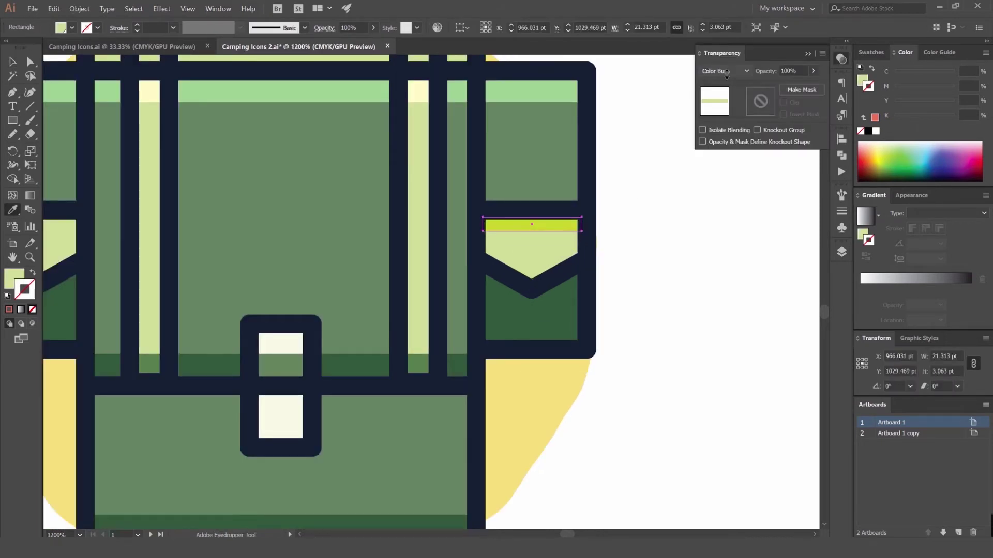
scroll(726, 74, down, 1)
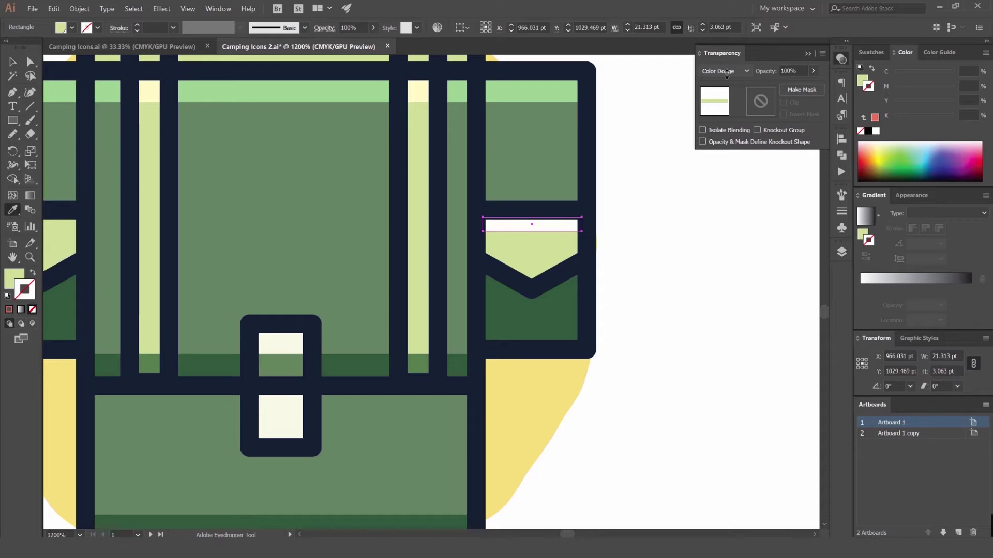
scroll(654, 90, down, 2)
key(v)
click(653, 99)
scroll(652, 99, down, 2)
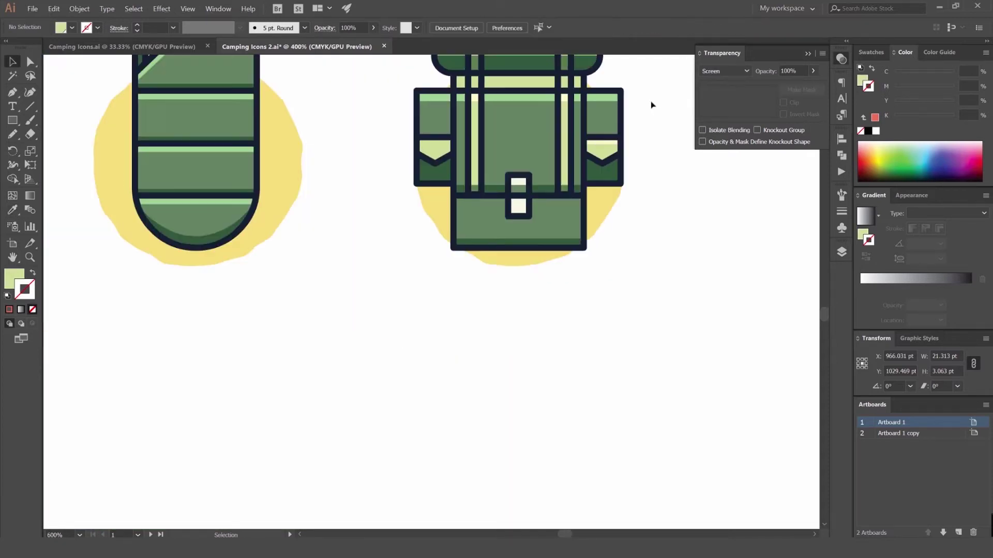
Copy the right pocket's flap highlight straight across to the top of the left pocket's flap
scroll(597, 139, up, 3)
drag(602, 171, 362, 164)
scroll(274, 155, up, 2)
scroll(286, 167, down, 3)
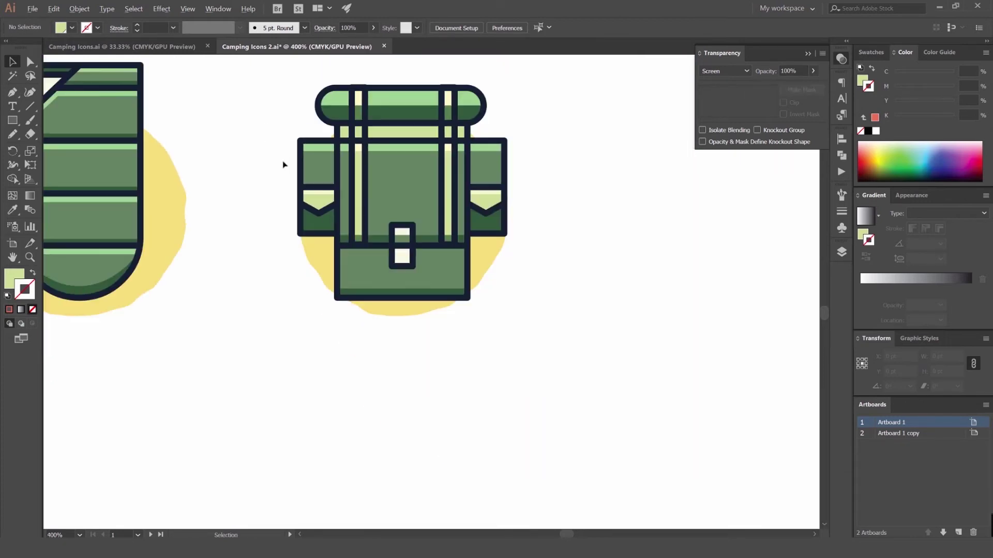
scroll(266, 178, up, 3)
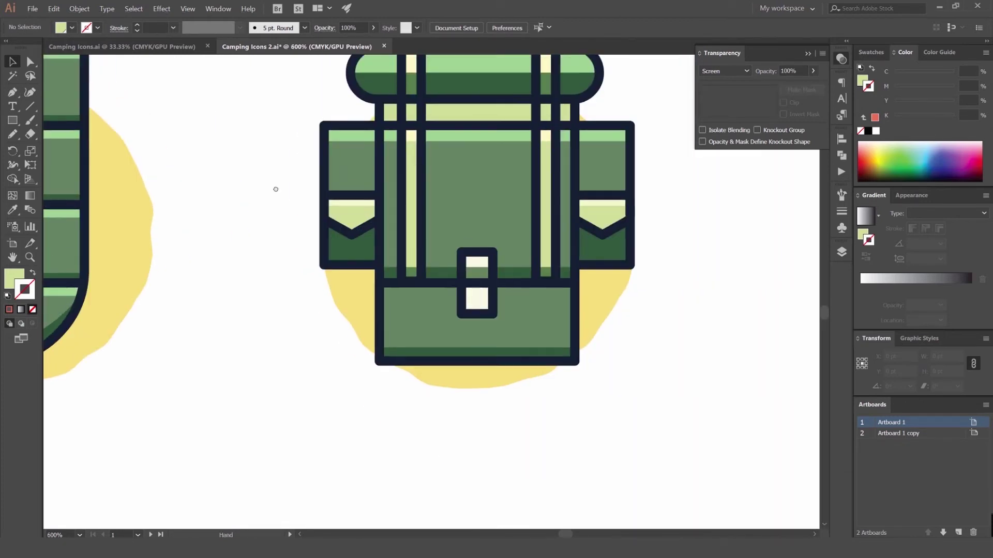
Set the highlight strips on both pocket flaps to the Color Dodge blending mode
click(603, 206)
shift+click(343, 209)
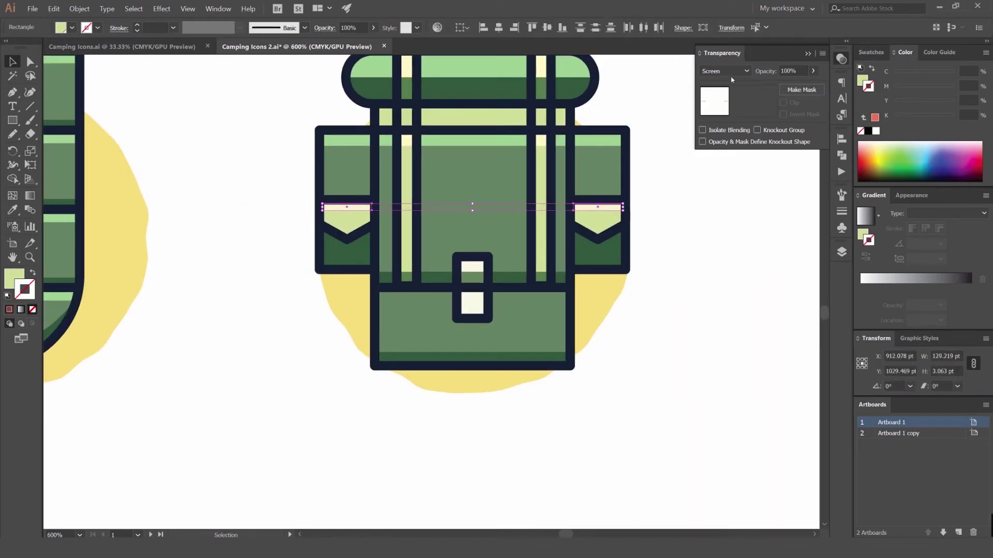
click(730, 193)
scroll(724, 197, down, 2)
scroll(638, 205, up, 5)
scroll(609, 215, down, 1)
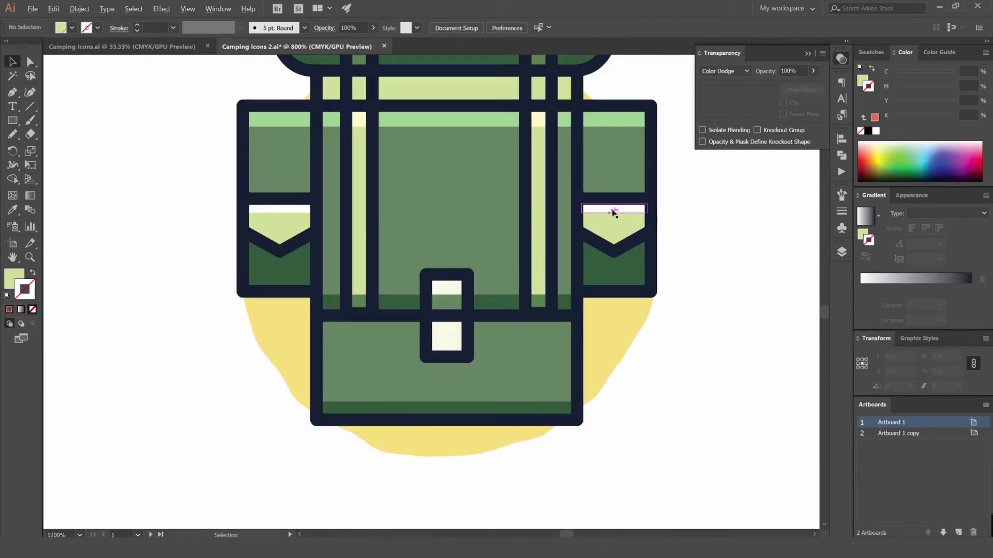
Draw a highlight strip about 11 by 2 pt along the top of the buckle's upper opening and set it to Color Dodge
scroll(688, 195, down, 5)
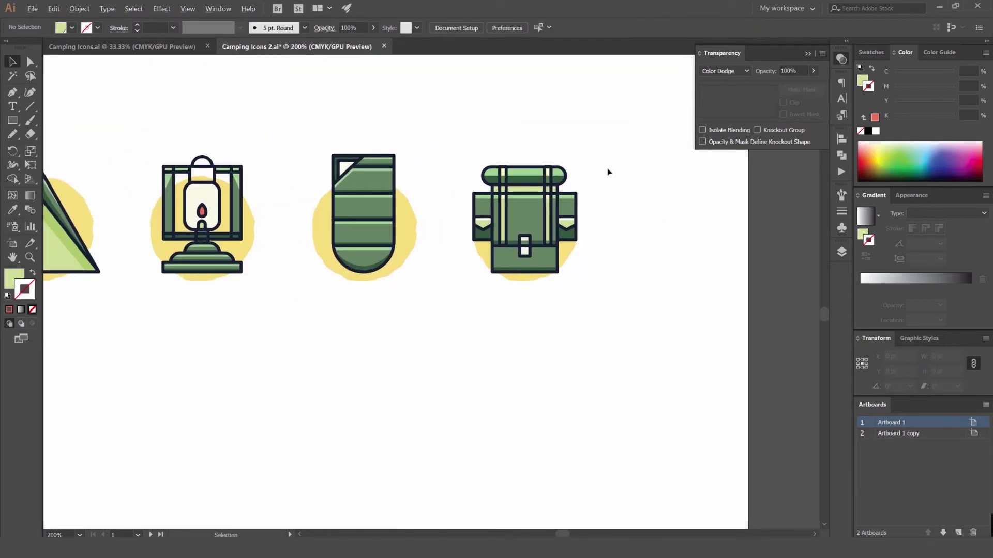
scroll(608, 172, up, 1)
scroll(417, 309, up, 6)
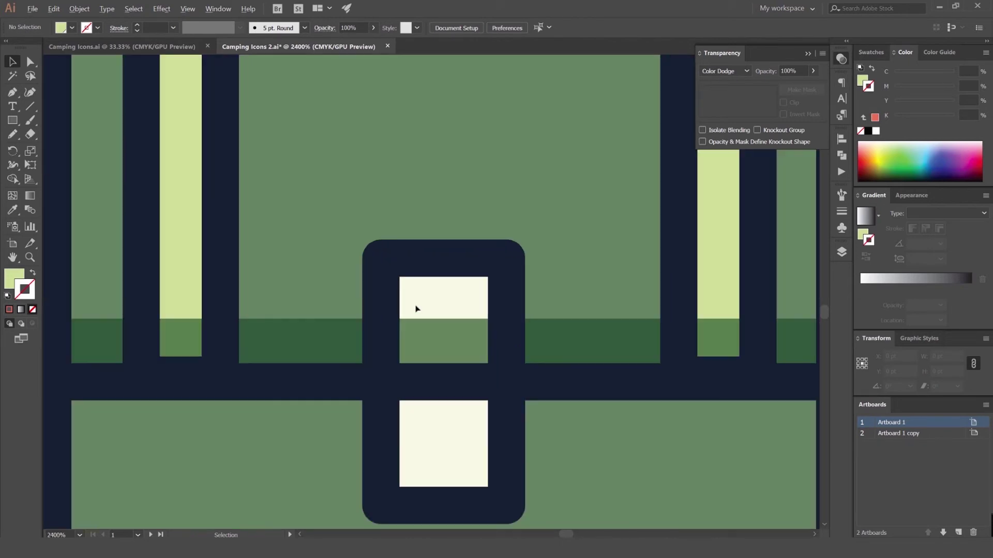
drag(497, 291, 497, 289)
scroll(497, 289, down, 1)
key(v)
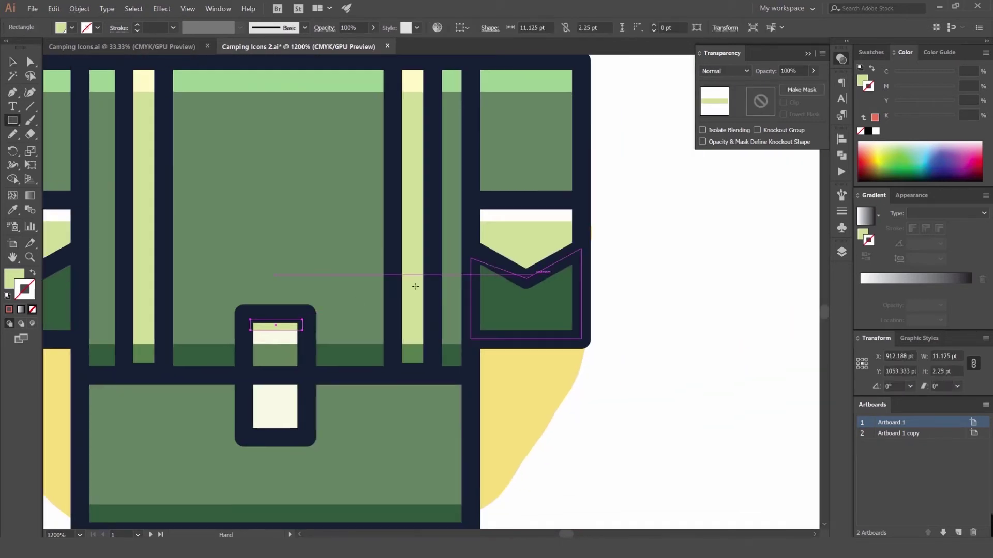
click(637, 249)
scroll(637, 250, down, 2)
scroll(460, 300, up, 5)
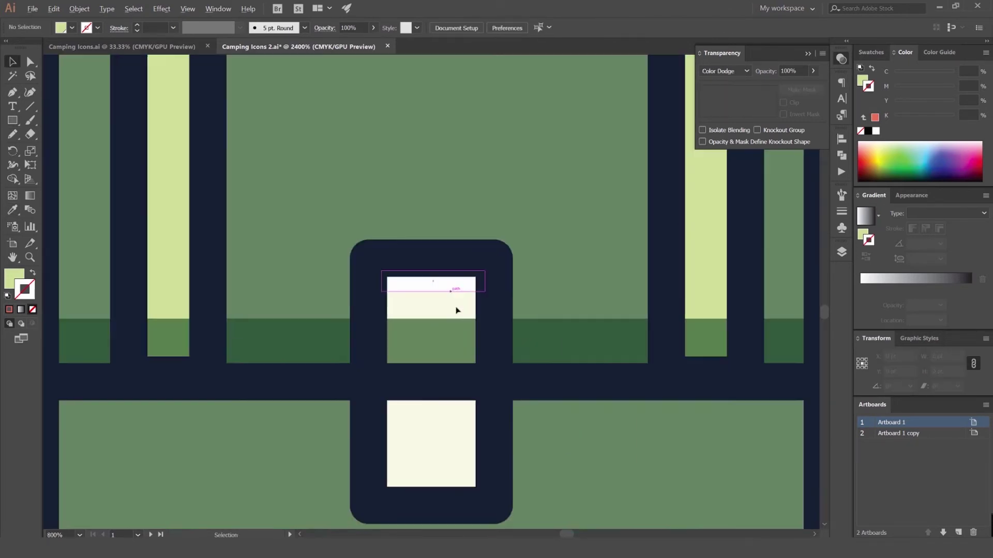
Draw a rectangle about 12 by 6 pt over the shaded part of the buckle's upper opening
scroll(455, 283, down, 6)
scroll(636, 238, down, 2)
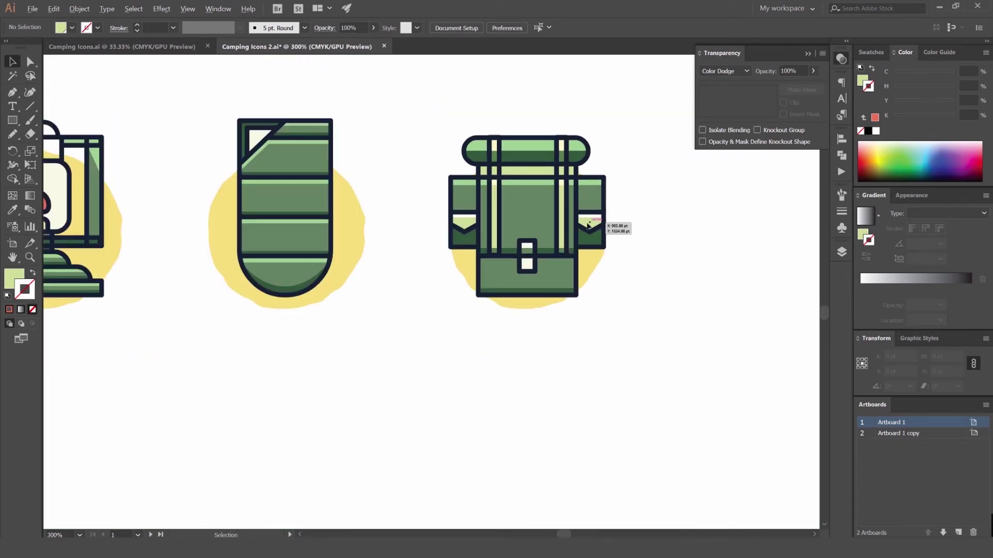
scroll(523, 266, up, 5)
scroll(531, 251, down, 4)
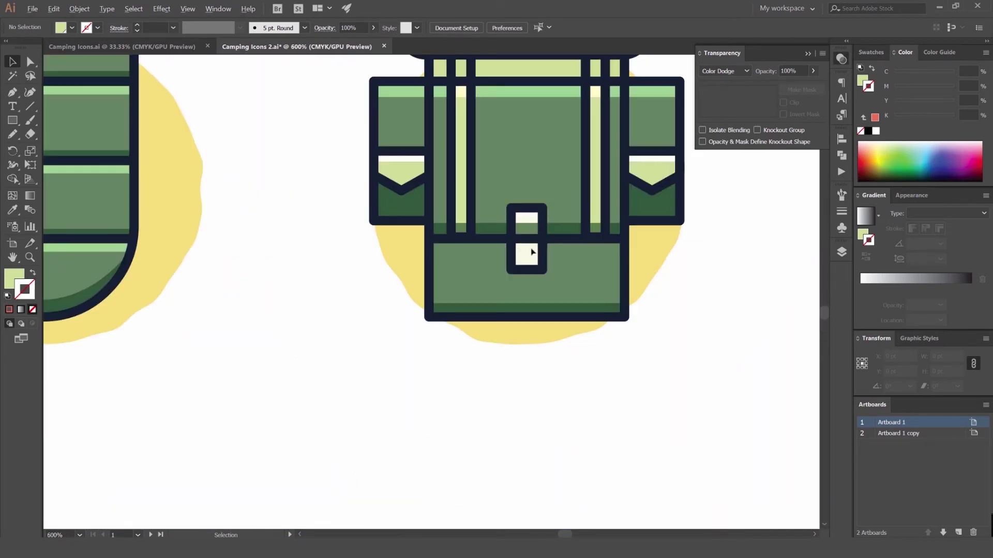
scroll(521, 245, up, 3)
click(534, 228)
drag(534, 228, 545, 264)
scroll(491, 250, up, 1)
key(m)
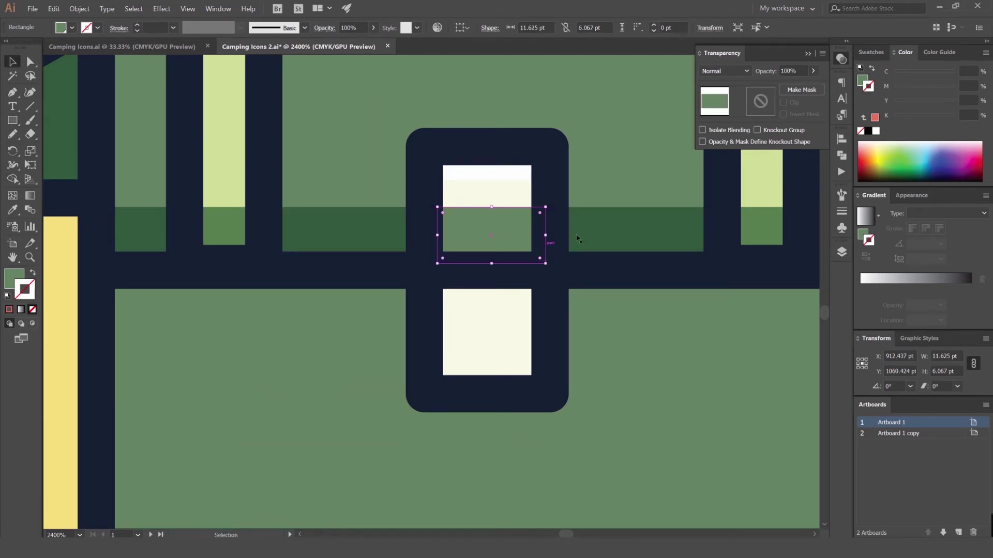
Cut the rectangle's area out of the seam shading strip inside the buckle using Shape Builder
shift+click(577, 238)
key(shift+m)
drag(501, 239, 503, 261)
scroll(499, 269, down, 6)
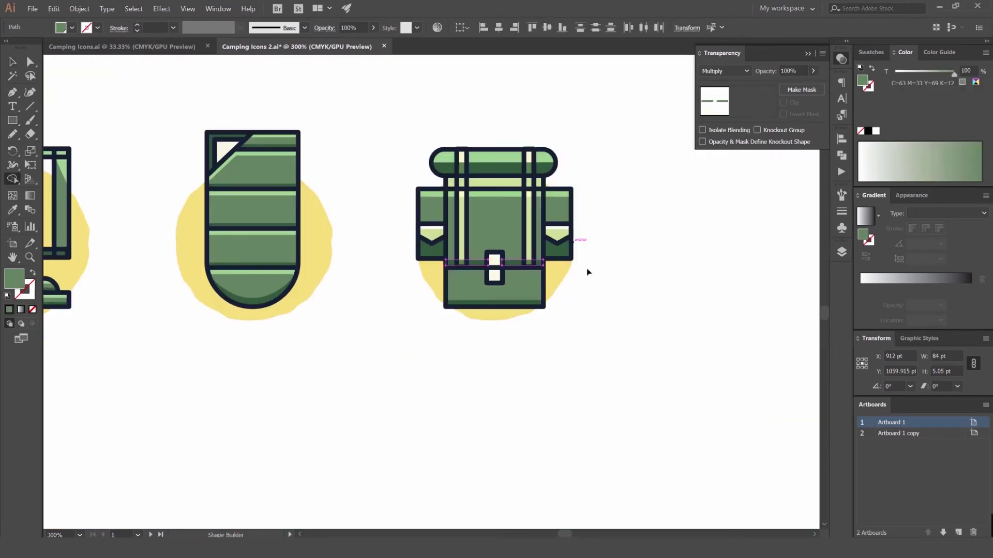
key(v)
click(589, 262)
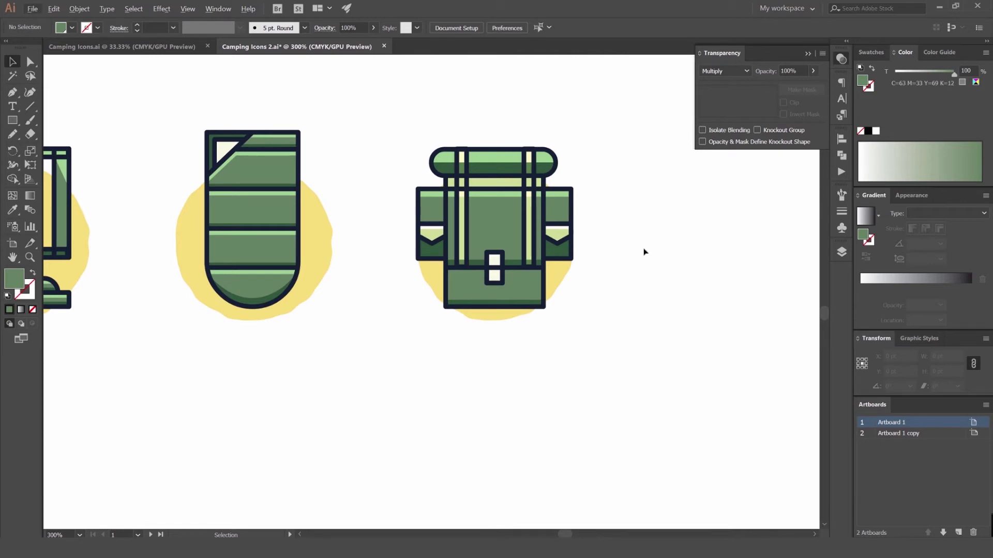
Extend the Color Dodge highlight strip in the buckle's upper opening downward to about 3.26 pt high
scroll(505, 262, up, 5)
click(445, 240)
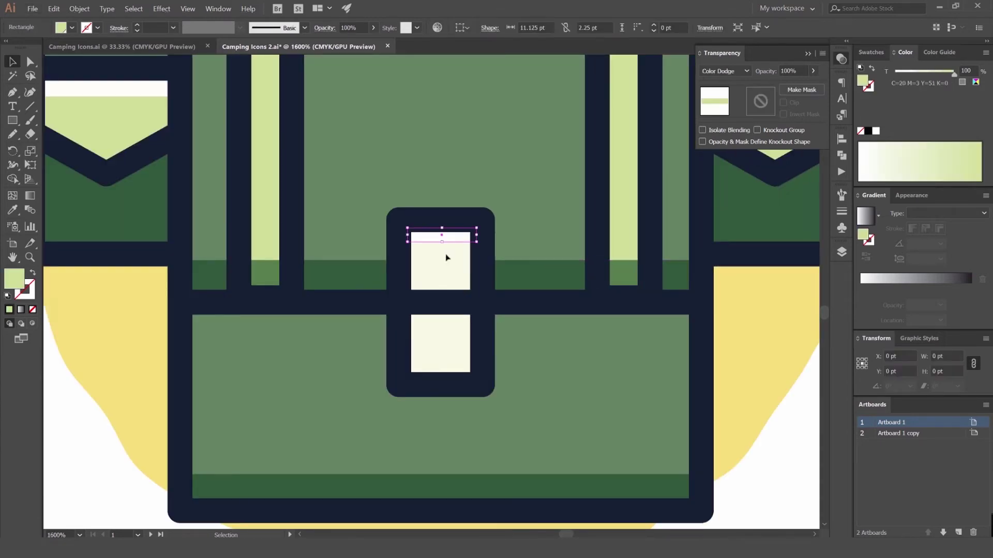
scroll(449, 254, up, 2)
drag(430, 235, 429, 248)
scroll(429, 248, down, 5)
click(631, 215)
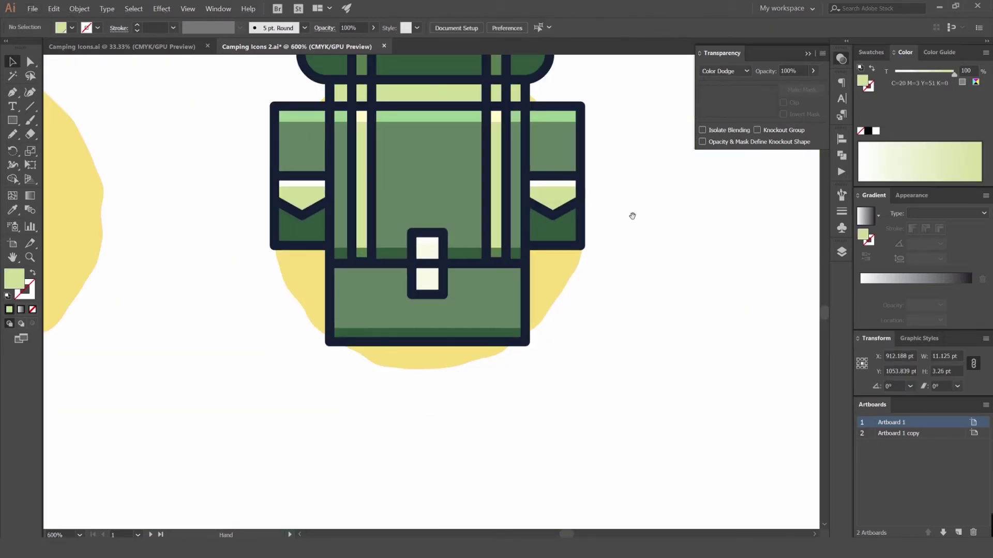
drag(631, 215, 626, 264)
scroll(510, 199, down, 1)
Draw a rectangle about 84 by 8.75 pt across the band beneath the bedroll and sample the dark green Multiply shading onto it
scroll(501, 167, up, 3)
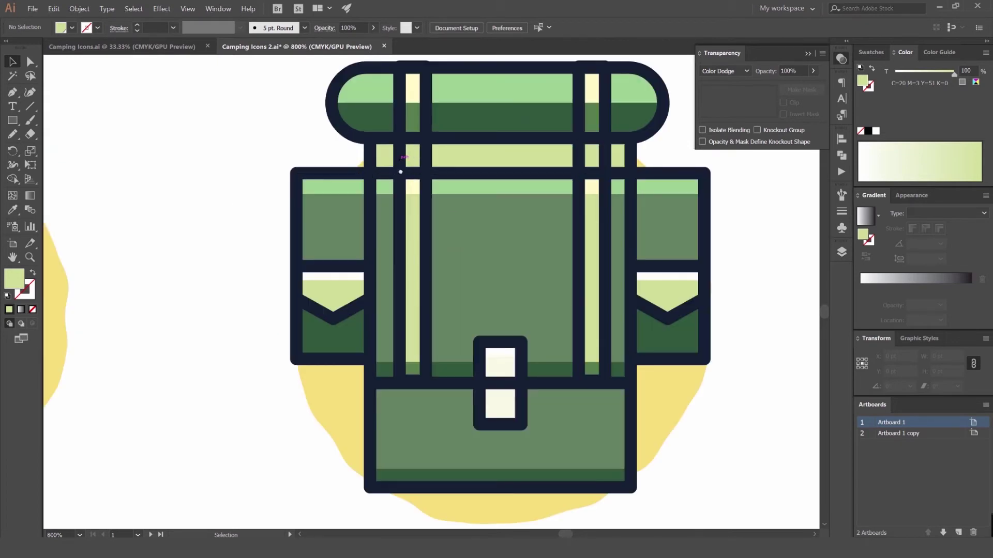
drag(302, 148, 693, 189)
drag(679, 214, 537, 240)
key(i)
click(596, 457)
key(v)
click(742, 312)
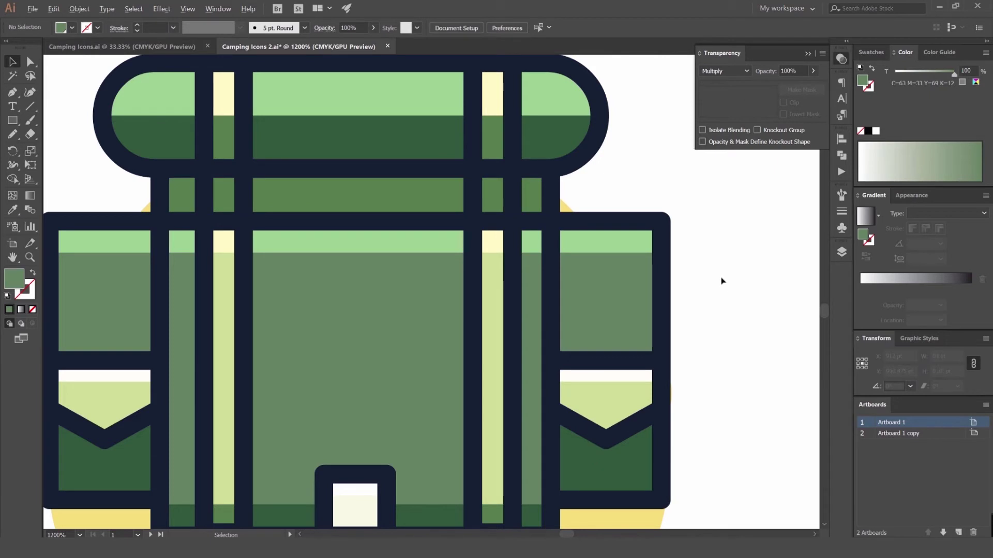
Recolor the shading rectangle beneath the bedroll with the straps' light green and set its blending mode to Multiply
scroll(717, 280, down, 2)
drag(568, 236, 430, 239)
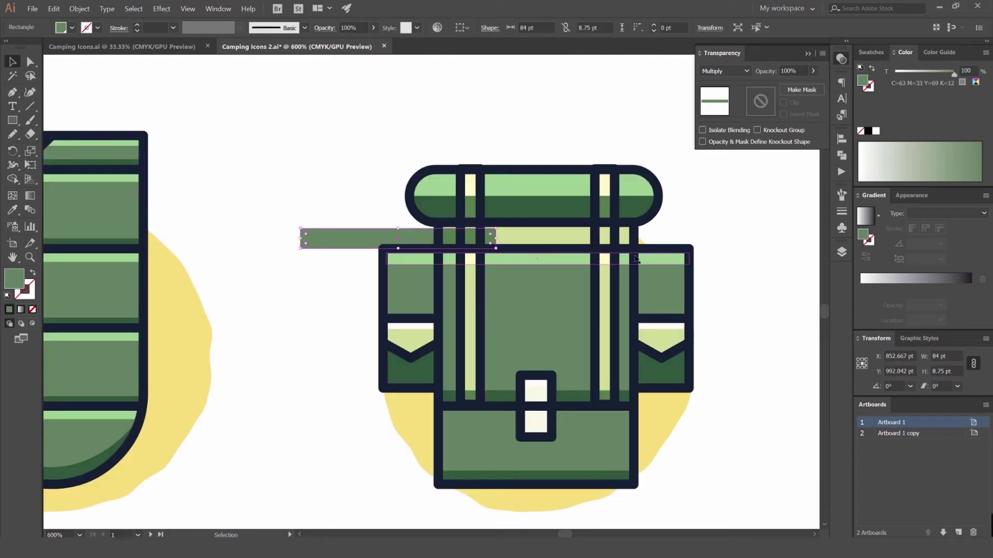
key(ctrl+z)
key(i)
click(604, 306)
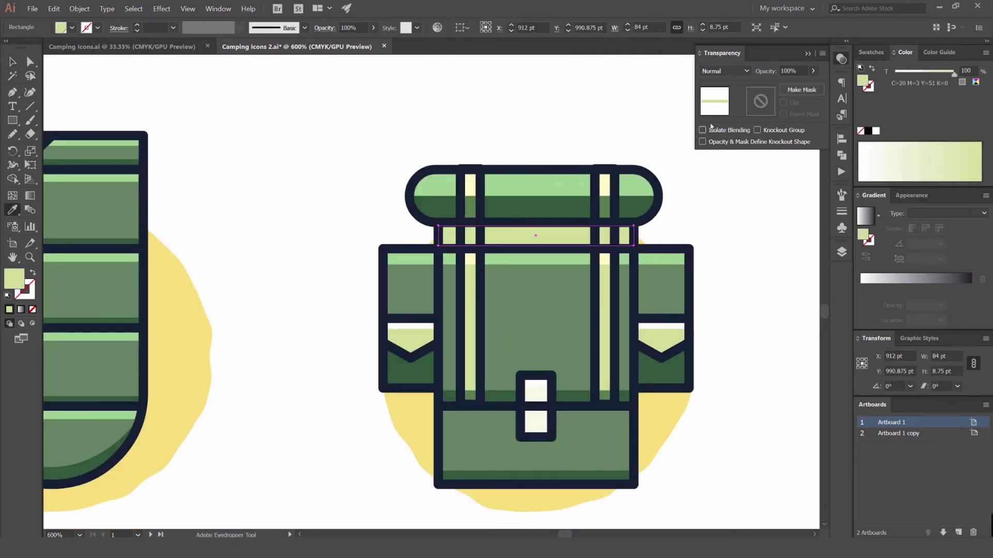
key(v)
click(739, 212)
scroll(739, 213, down, 2)
drag(738, 212, 583, 177)
scroll(624, 180, down, 1)
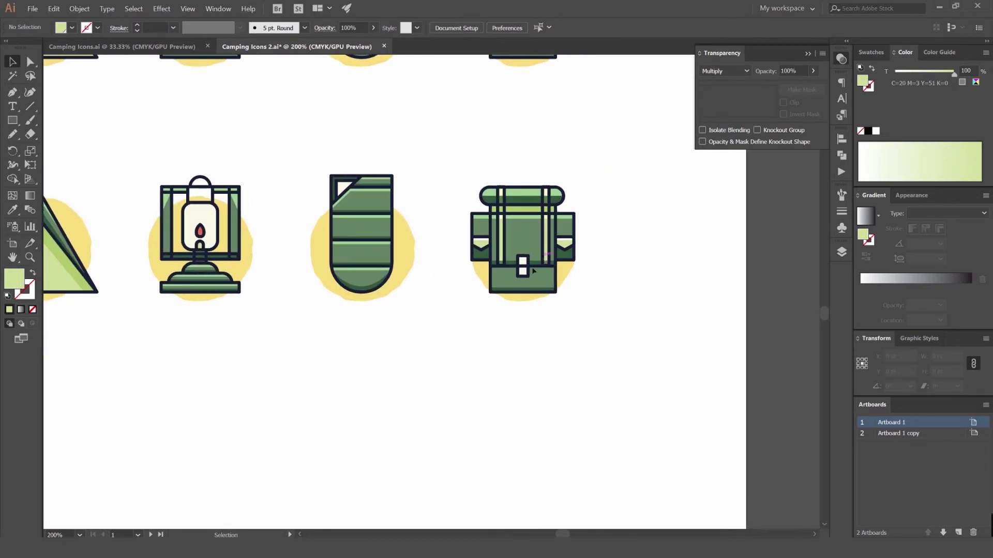
Draw a shadow rectangle just below the buckle and sample the backpack's dark green Multiply shading onto it
scroll(522, 279, up, 7)
key(m)
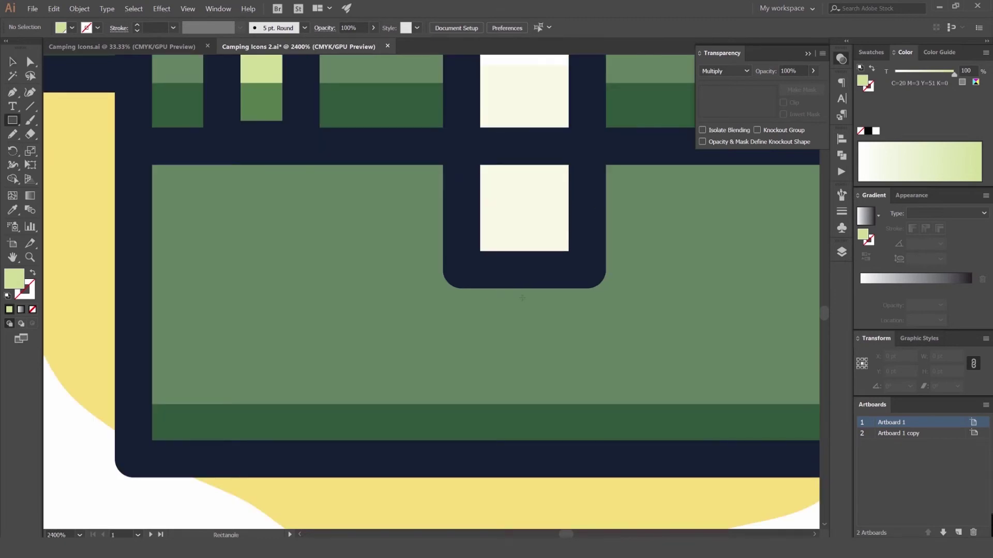
mouse_move(470, 285)
mouse_down()
mouse_move(582, 312)
mouse_move(528, 299)
mouse_up()
key(v)
scroll(536, 297, down, 2)
key(i)
click(566, 358)
key(v)
click(776, 336)
scroll(767, 330, down, 3)
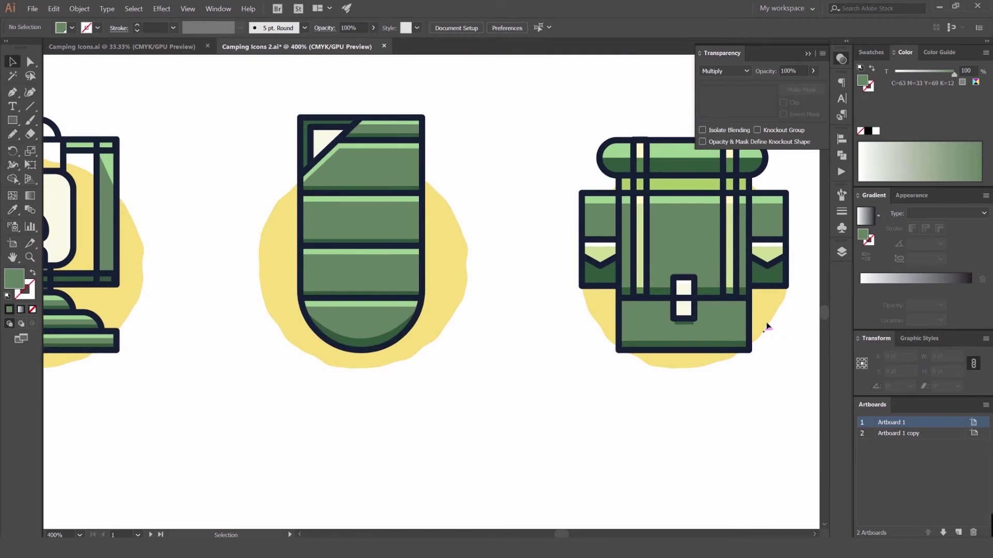
Round the two bottom corners of the shadow rectangle under the buckle
drag(768, 328, 388, 306)
scroll(630, 305, up, 6)
key(a)
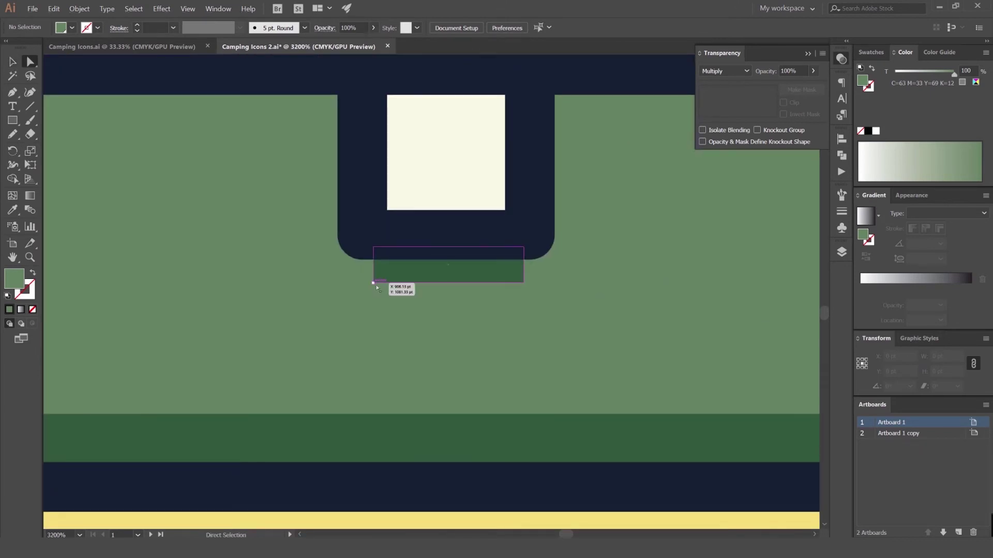
click(374, 282)
drag(518, 278, 376, 162)
key(v)
scroll(551, 297, down, 5)
click(698, 311)
scroll(707, 308, down, 1)
Compare the shaded lower row of icons with the flat upper row and inspect the shading on each icon
drag(694, 302, 650, 325)
drag(561, 243, 497, 264)
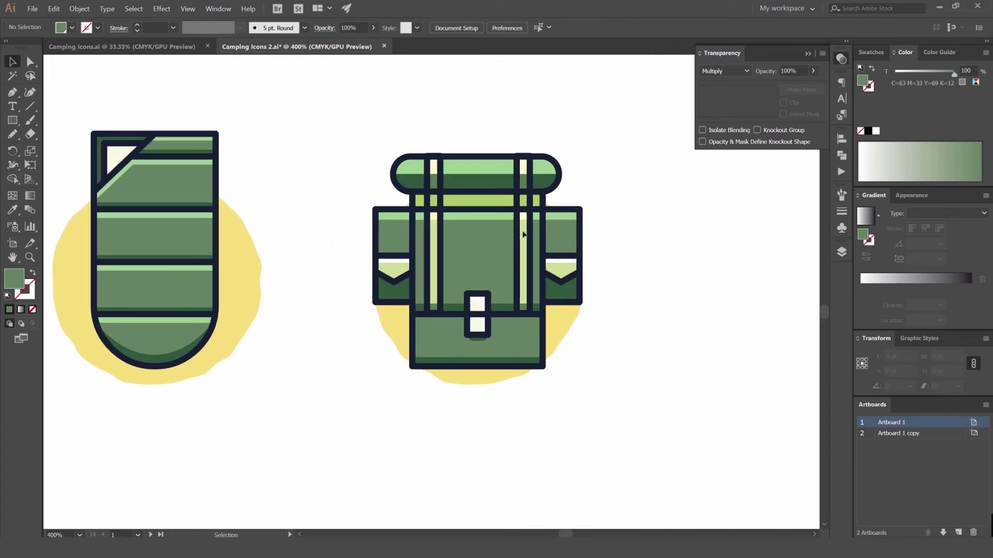
scroll(628, 188, down, 2)
scroll(628, 189, up, 5)
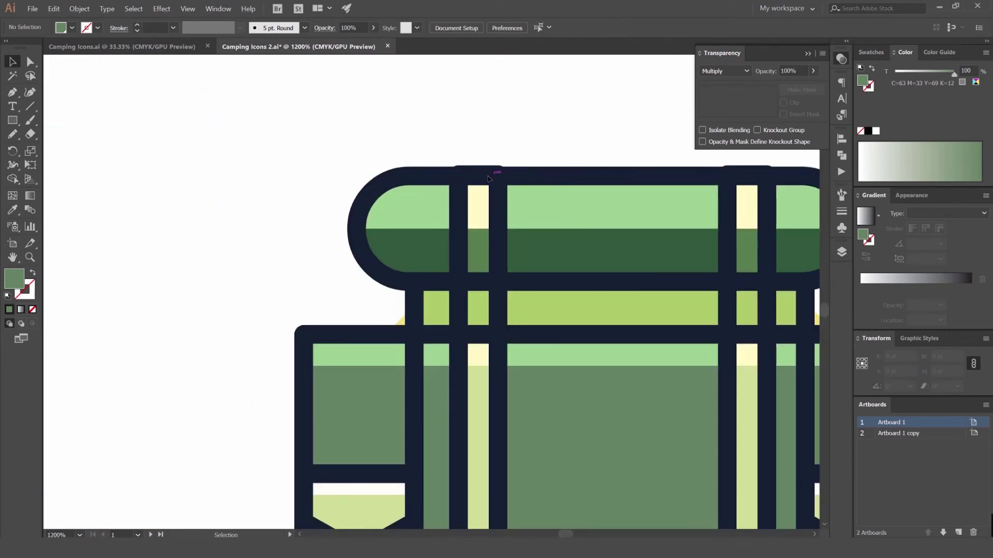
scroll(488, 178, down, 4)
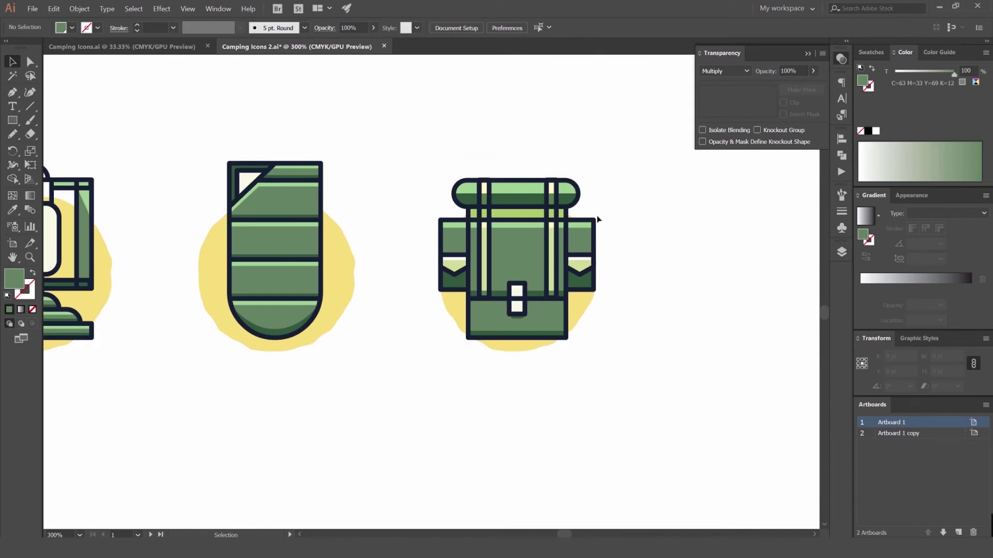
scroll(630, 231, down, 3)
mouse_move(512, 253)
mouse_down()
mouse_move(633, 234)
mouse_move(509, 237)
mouse_up()
drag(501, 108, 510, 226)
scroll(508, 225, up, 4)
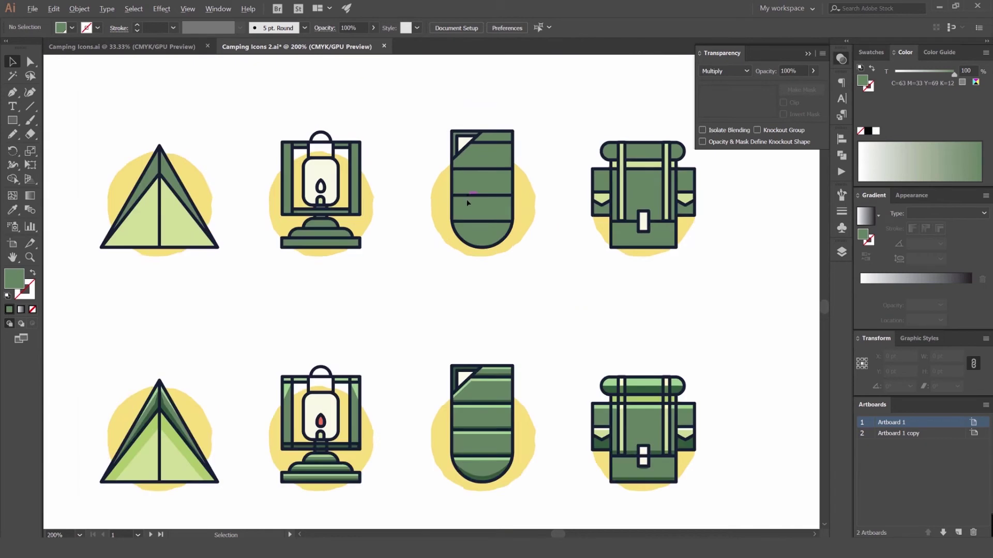
scroll(581, 166, down, 2)
scroll(581, 166, left, 4)
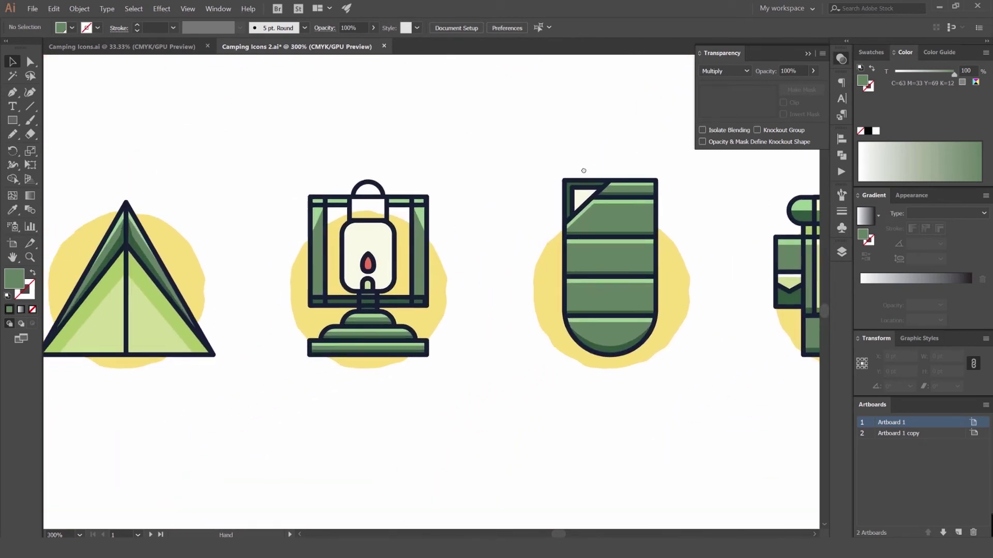
click(842, 61)
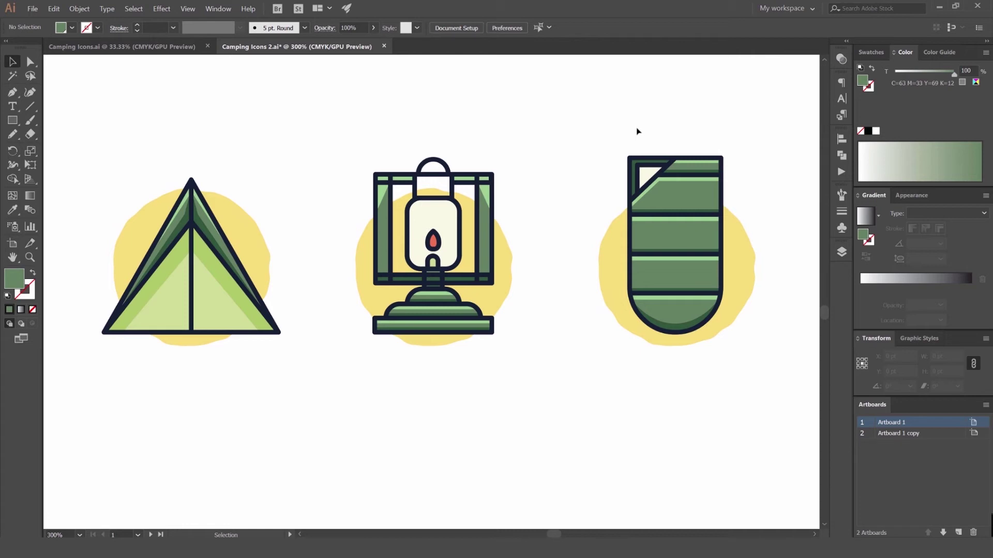
drag(328, 169, 283, 166)
scroll(441, 166, up, 1)
drag(603, 174, 269, 184)
drag(584, 158, 449, 167)
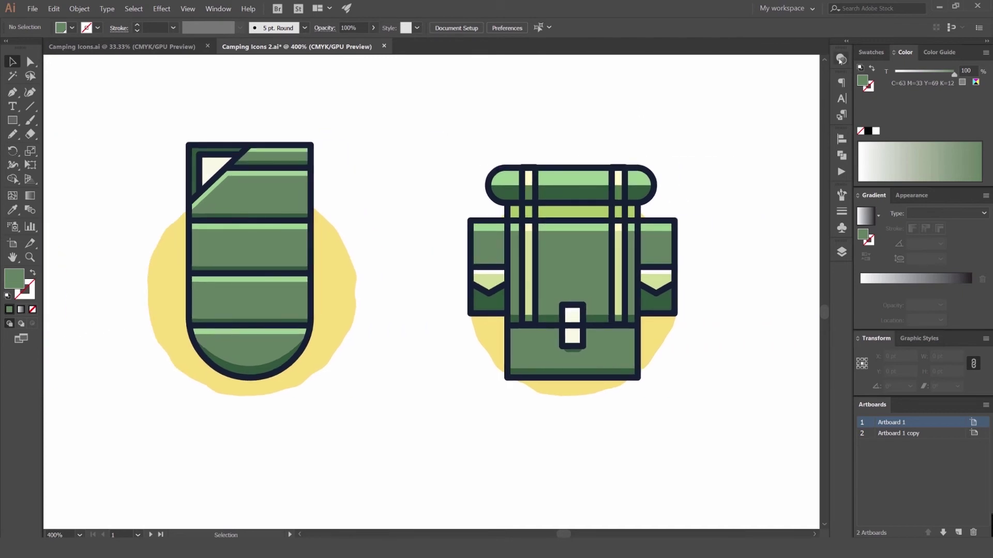
Check the Multiply blending mode and examine the backpack's bedroll, strap and buckle shading up close
click(841, 58)
click(726, 76)
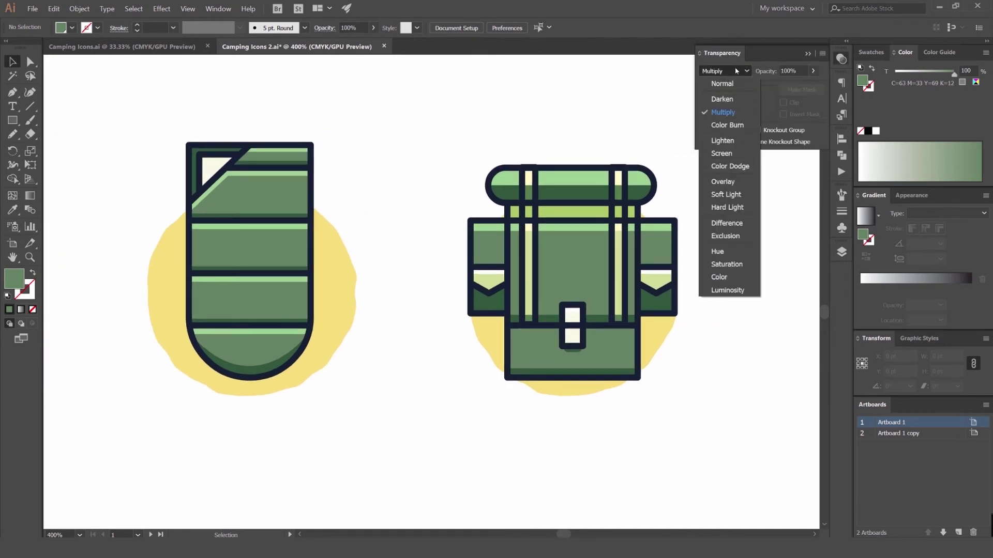
click(706, 111)
scroll(576, 177, up, 3)
scroll(559, 252, down, 4)
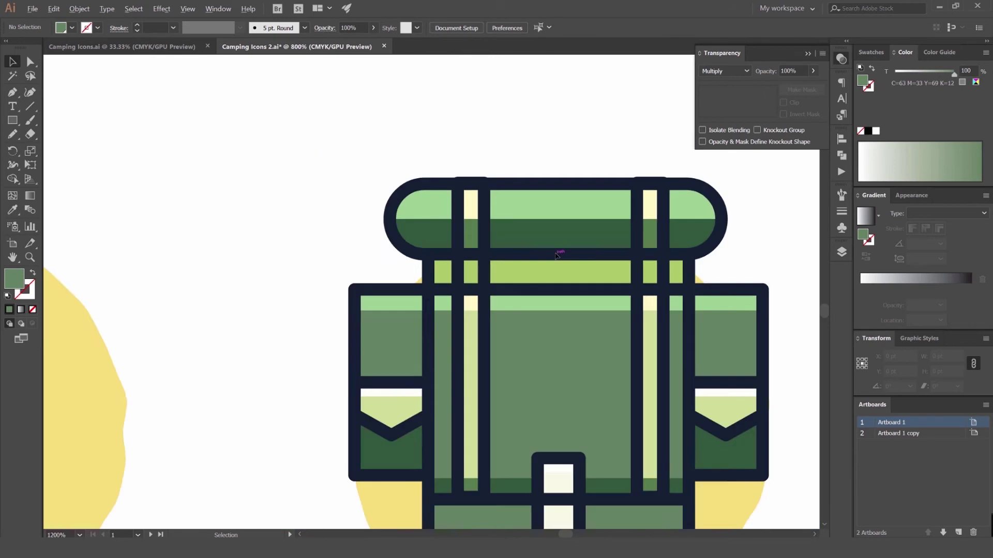
drag(621, 186, 539, 159)
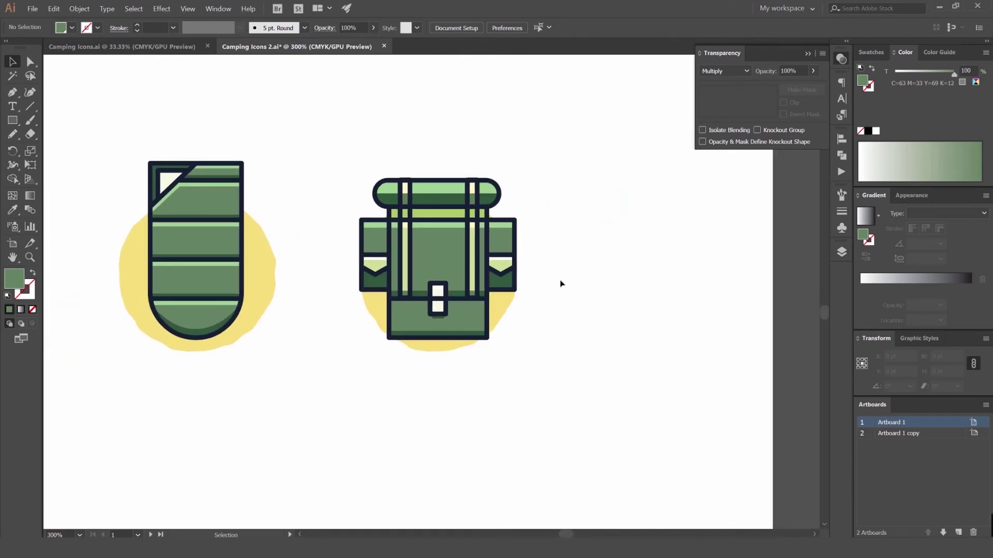
scroll(560, 282, up, 3)
scroll(428, 318, up, 1)
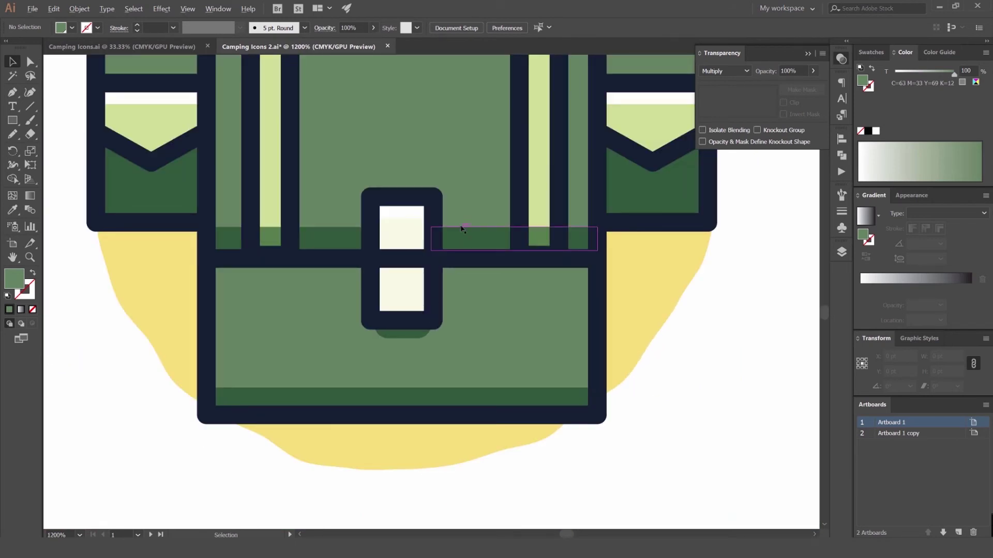
scroll(463, 229, down, 5)
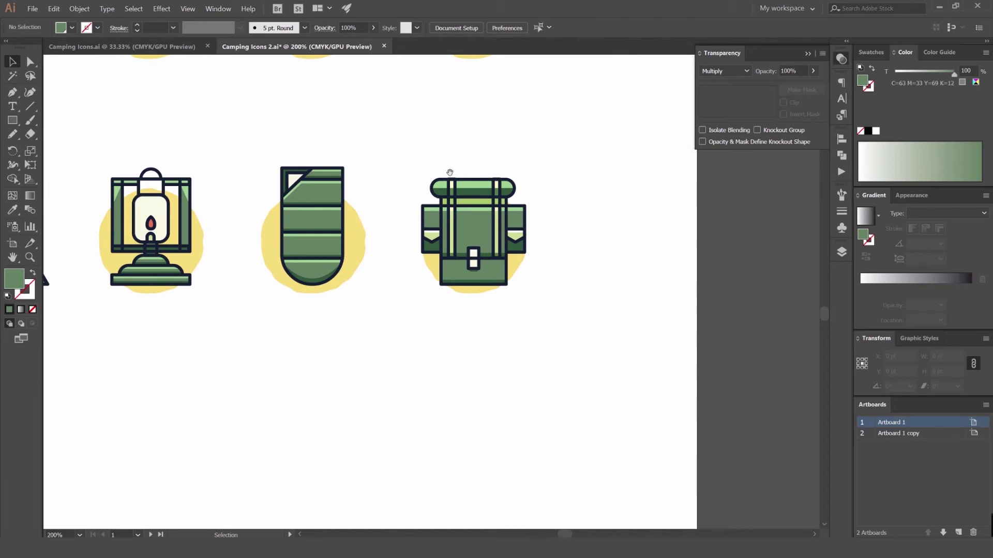
drag(450, 172, 549, 150)
click(841, 59)
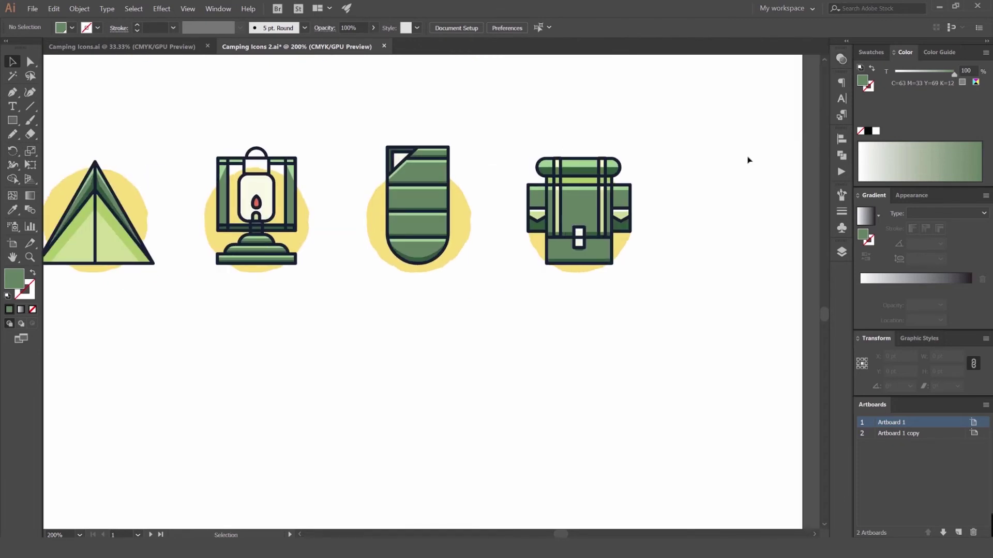
scroll(603, 215, down, 2)
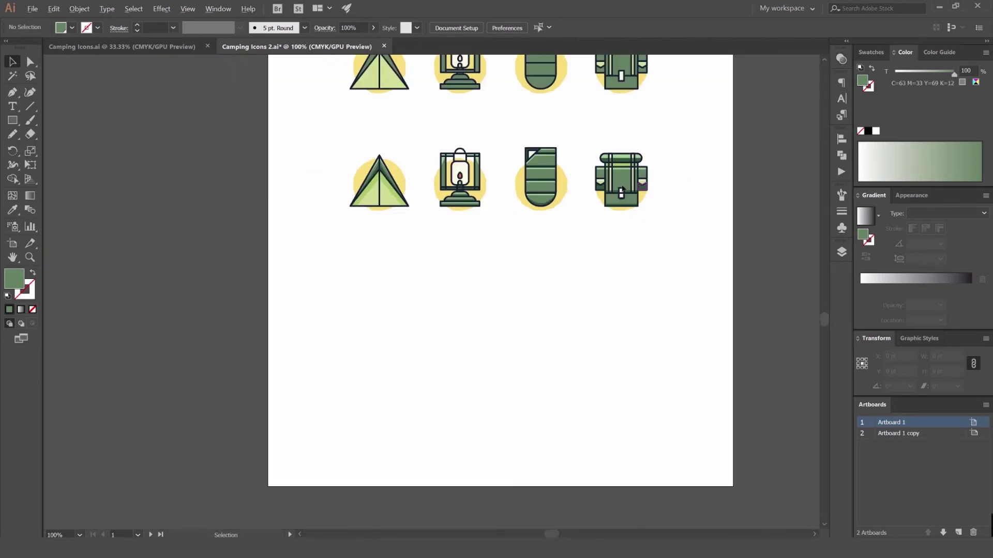
scroll(622, 190, up, 1)
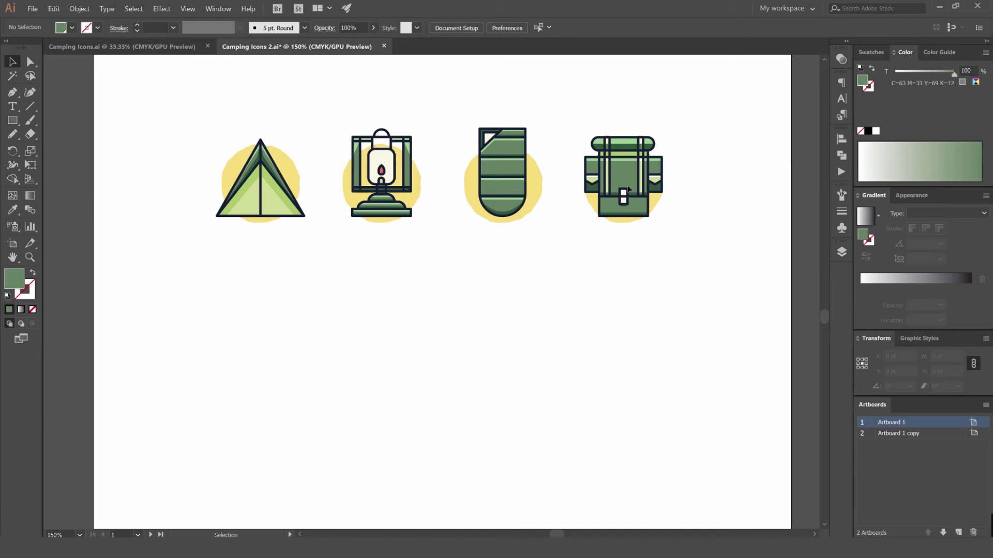
Add a new layer named Red above the Stroke layer and show the document's color swatches
click(841, 252)
click(771, 264)
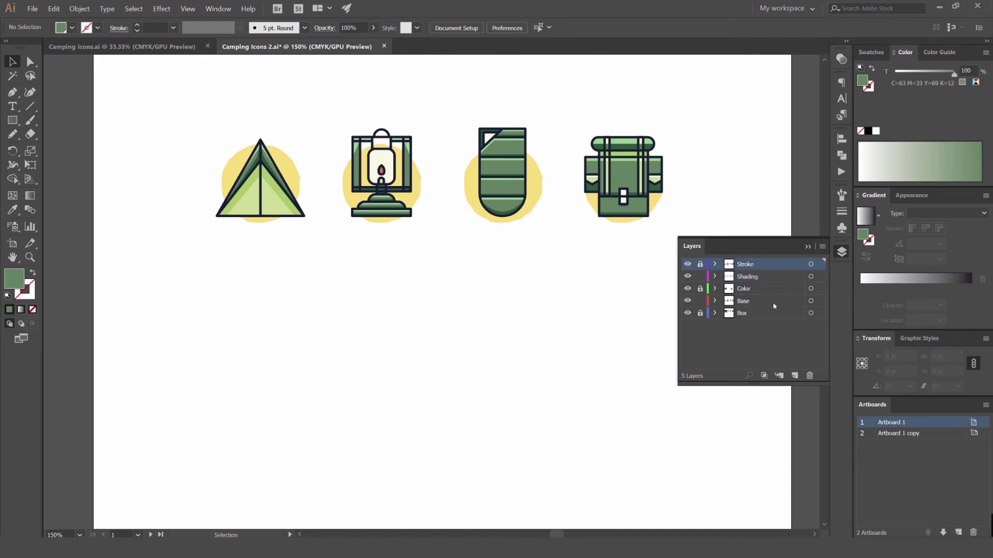
click(795, 376)
double_click(753, 266)
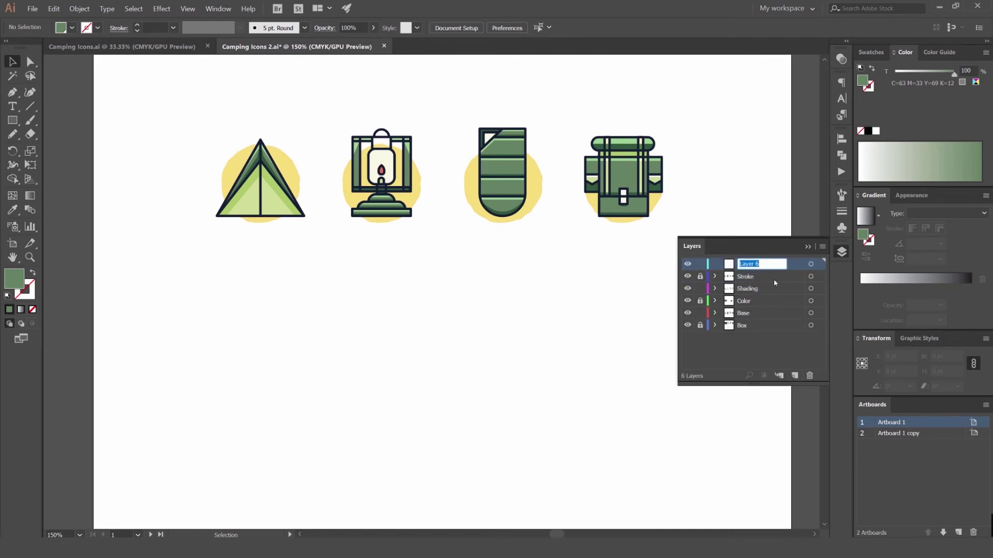
text(Red)
key(Return)
click(871, 52)
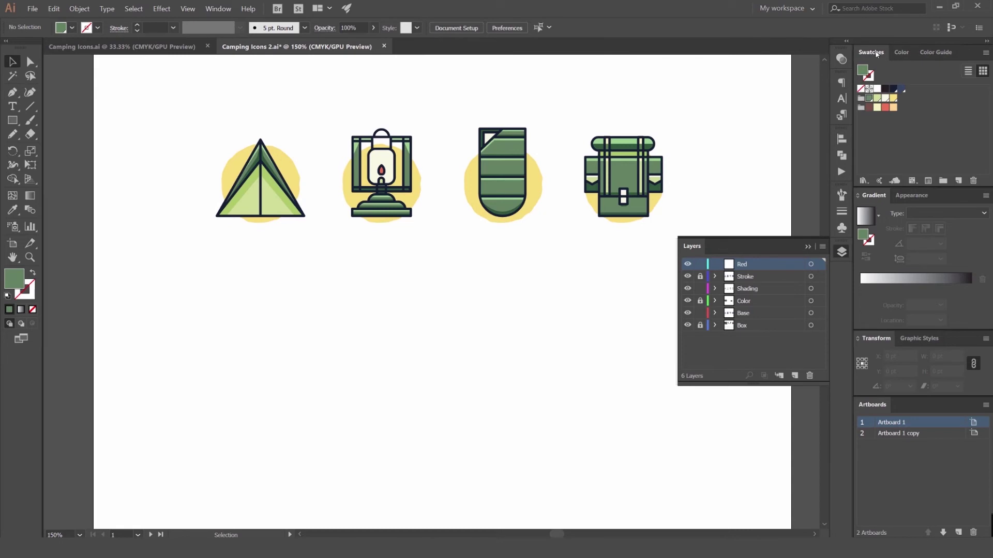
click(875, 115)
click(842, 252)
Unlock the Stroke and Color layers and duplicate the whole shaded icon row about 326 pt straight below itself
drag(700, 106, 151, 265)
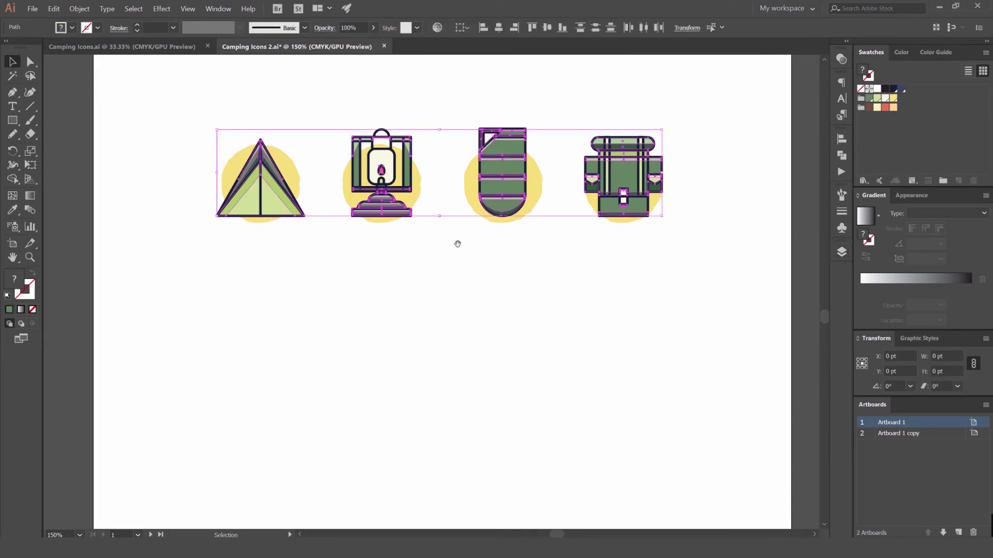
mouse_move(564, 247)
mouse_down()
mouse_move(545, 215)
mouse_move(551, 260)
mouse_up()
click(842, 252)
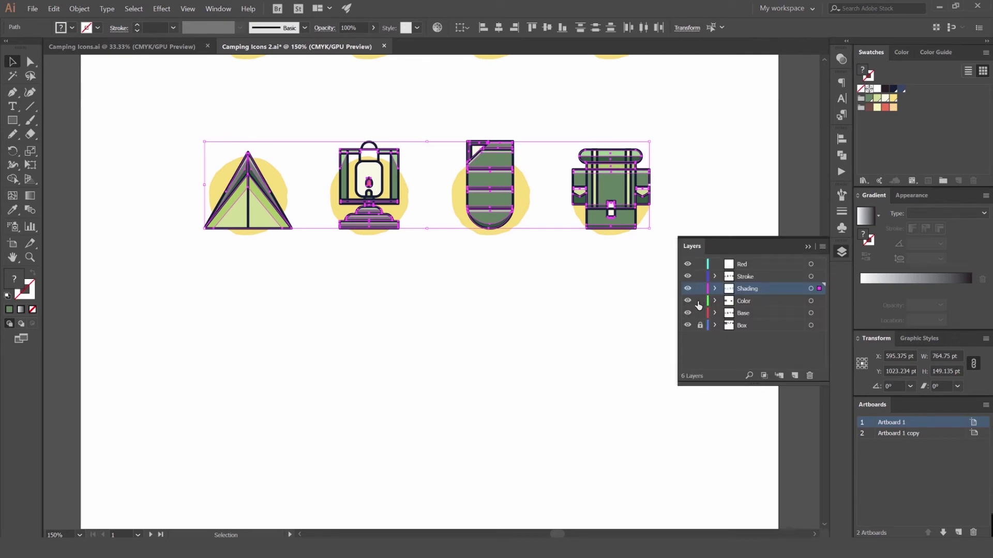
drag(681, 115, 133, 300)
drag(502, 204, 486, 162)
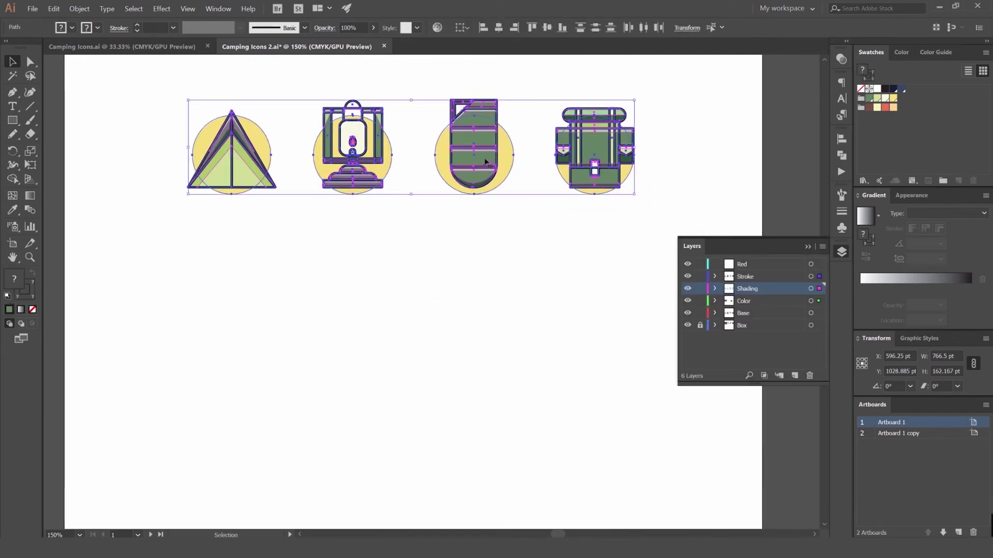
drag(485, 214, 481, 402)
click(523, 256)
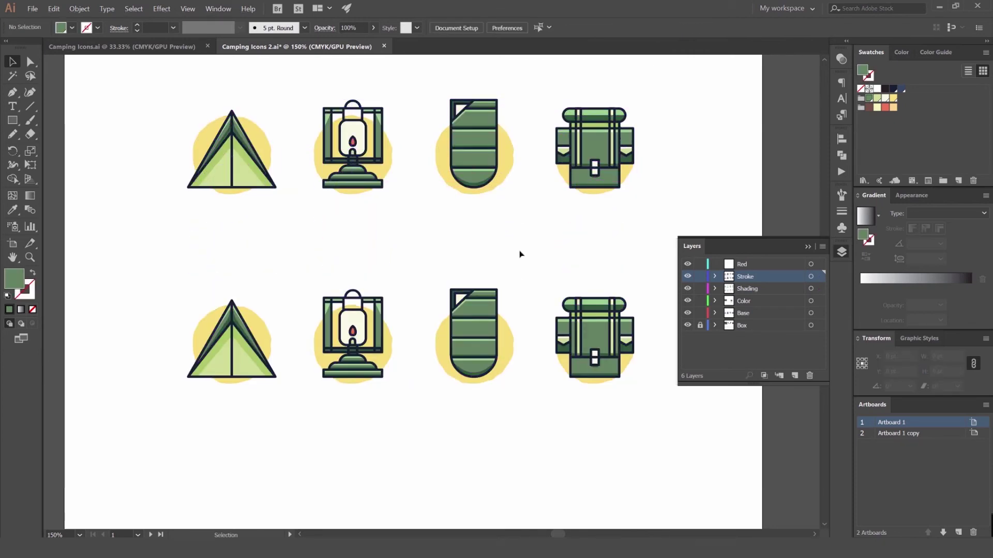
Select the entire lowest icon row and open Recolor Artwork for it, keeping the icons in view
scroll(520, 254, down, 3)
scroll(520, 256, up, 3)
drag(535, 230, 536, 132)
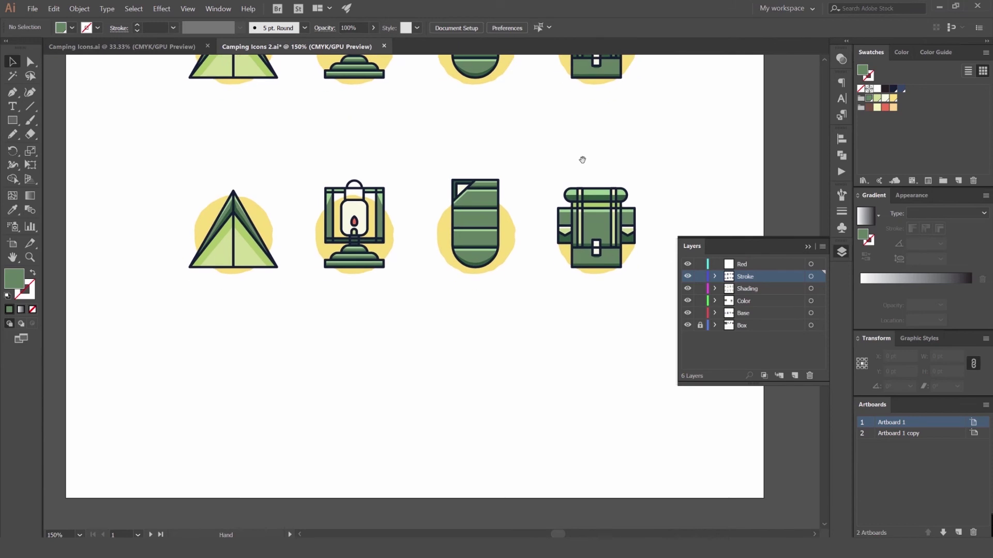
click(848, 257)
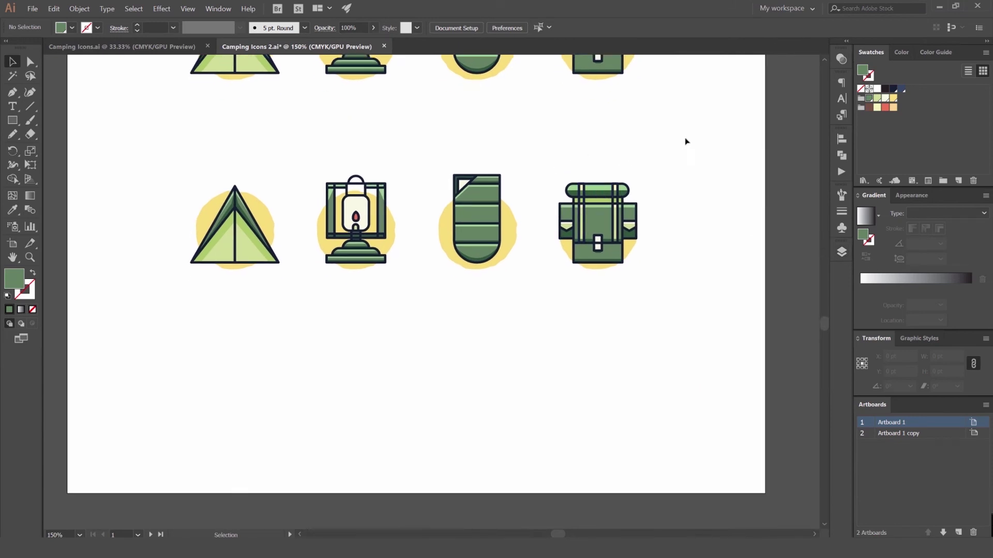
drag(692, 133, 164, 281)
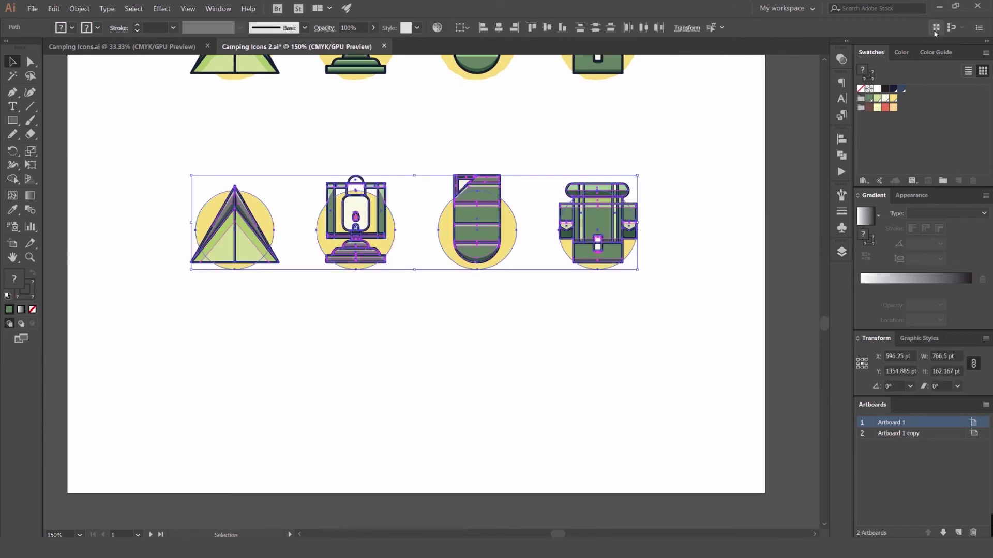
click(937, 52)
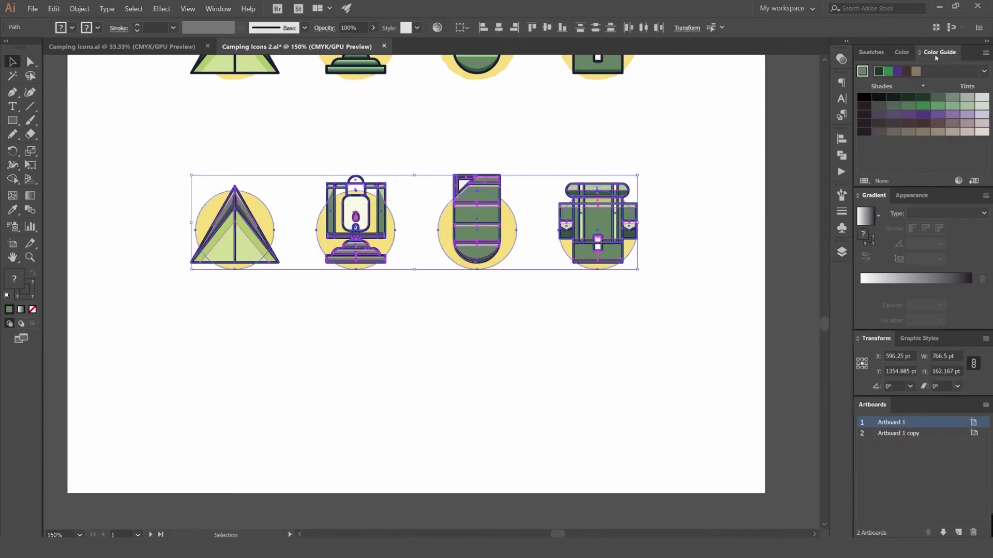
click(957, 182)
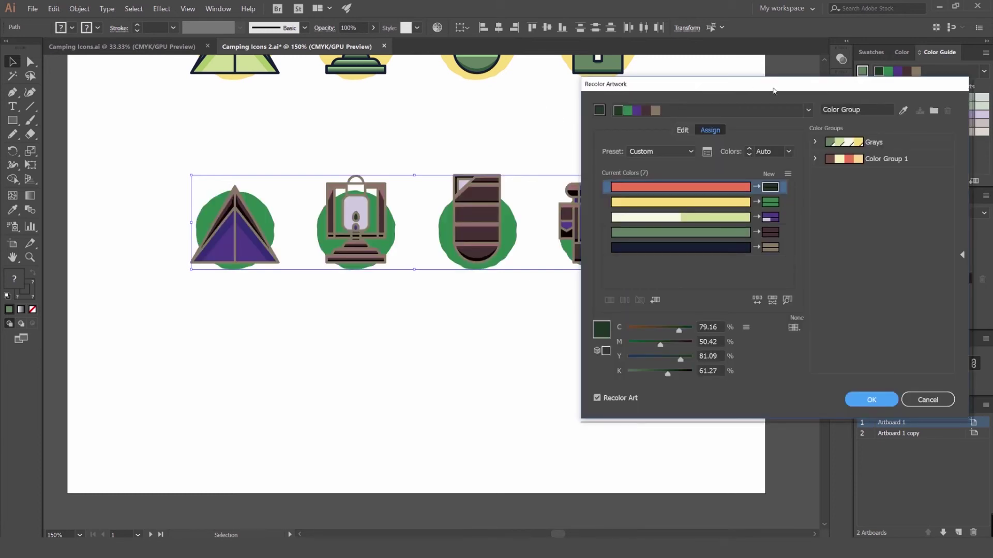
drag(774, 91, 749, 98)
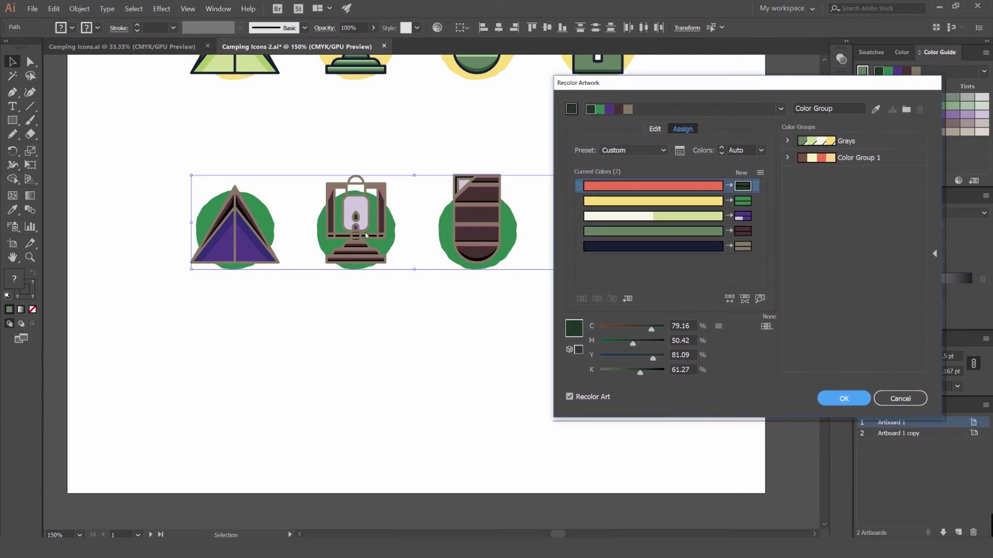
Compare the recolor preview with the original artwork, try the Grays color group, and apply Color Group 1 to the icons
click(570, 397)
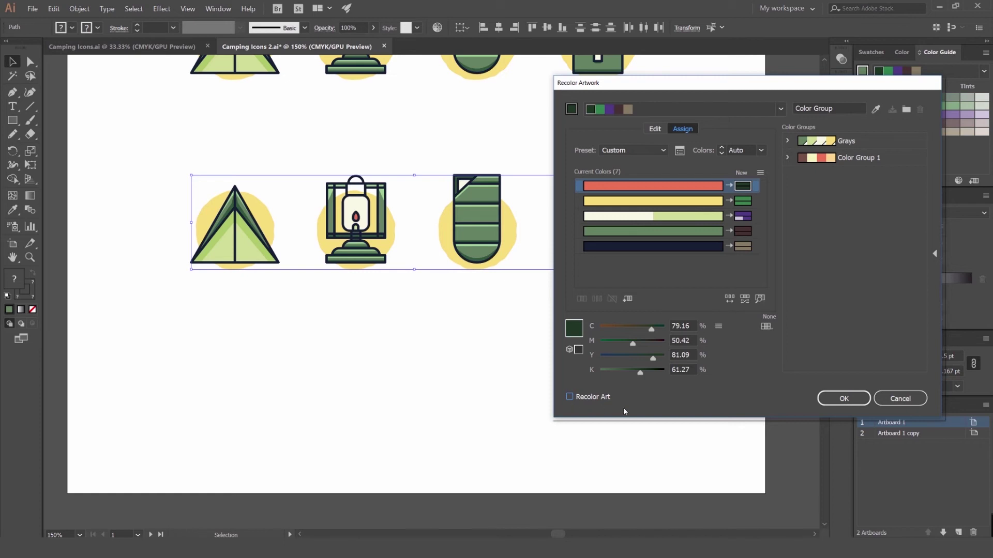
click(570, 397)
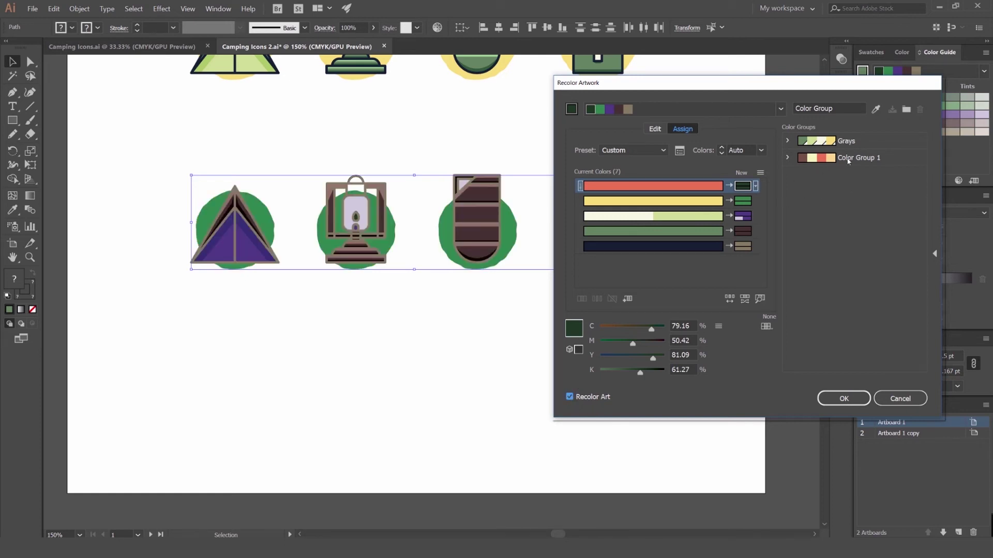
click(847, 141)
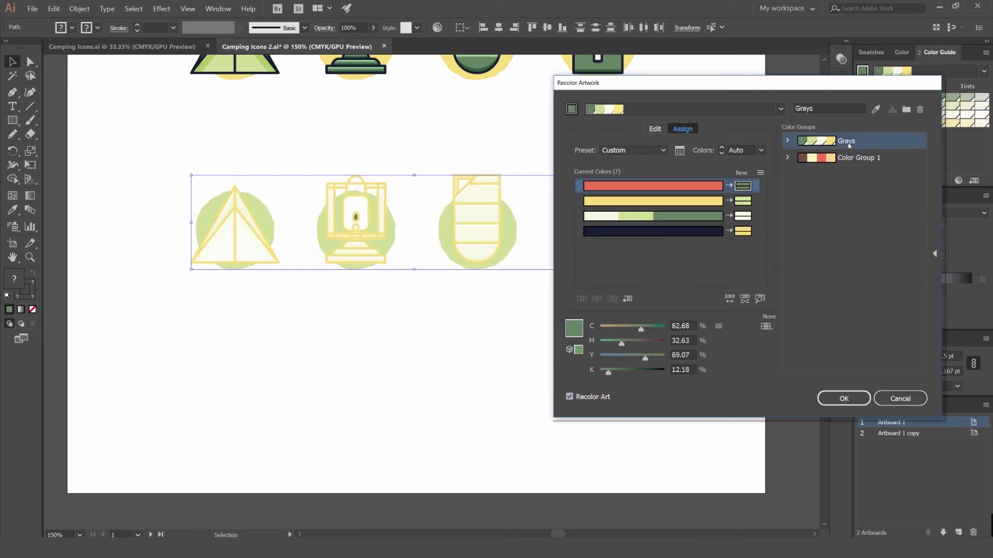
click(852, 160)
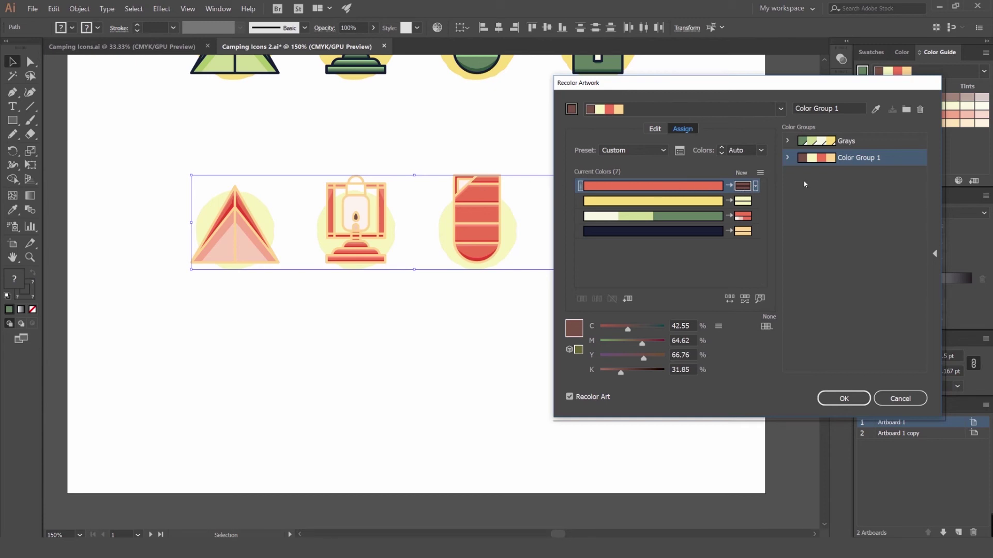
Try several random orders of the Color Group 1 colors on the icon row
click(729, 300)
click(729, 299)
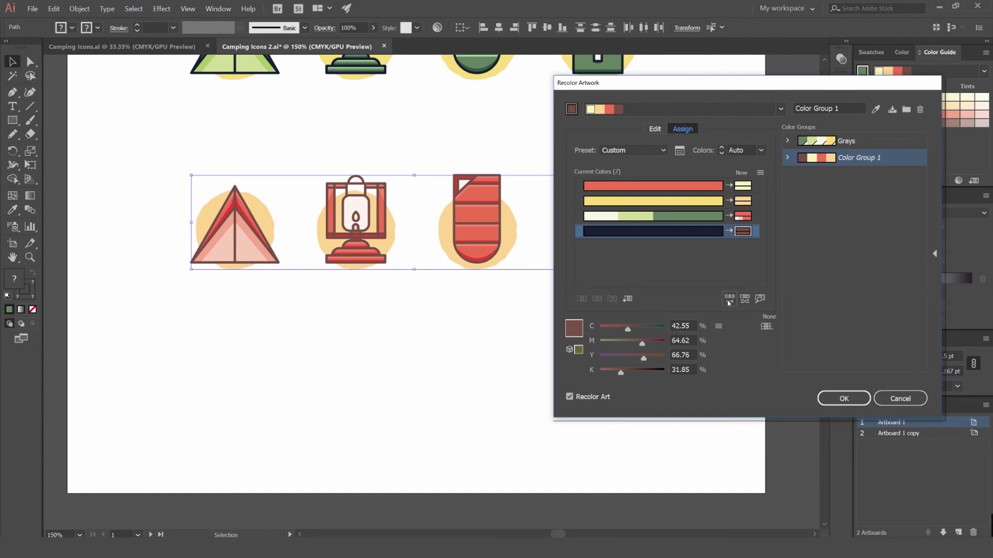
click(729, 300)
click(729, 299)
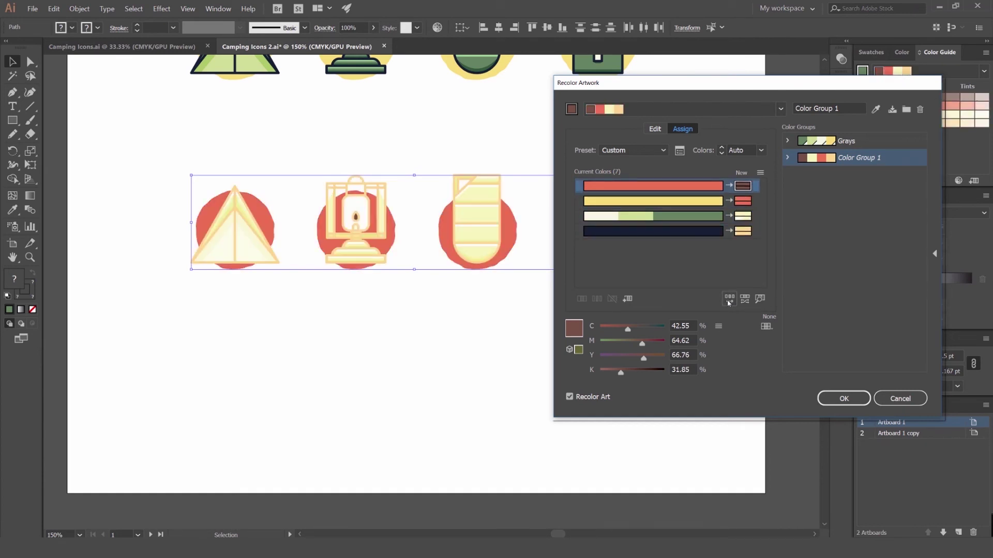
click(729, 299)
click(729, 299)
click(729, 299)
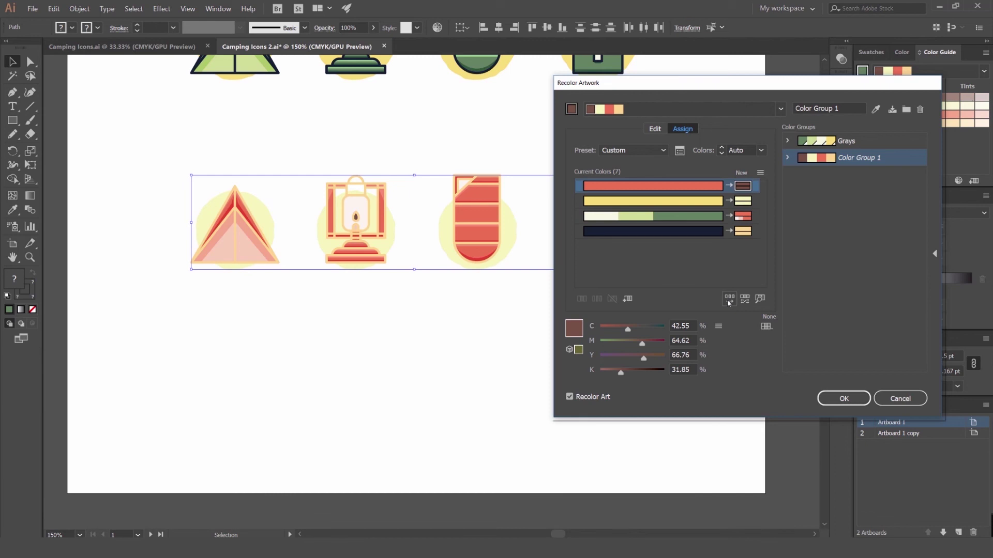
click(729, 299)
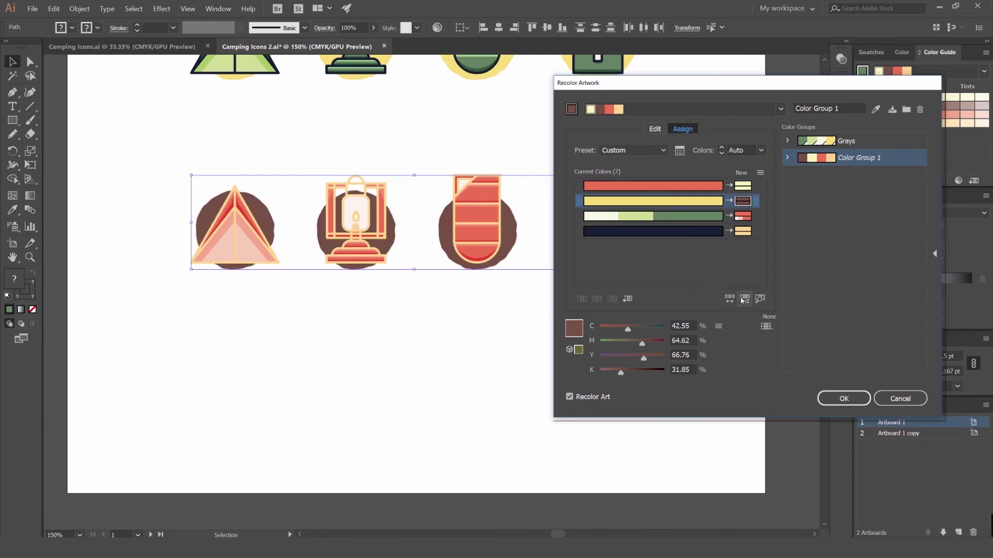
click(729, 299)
click(728, 300)
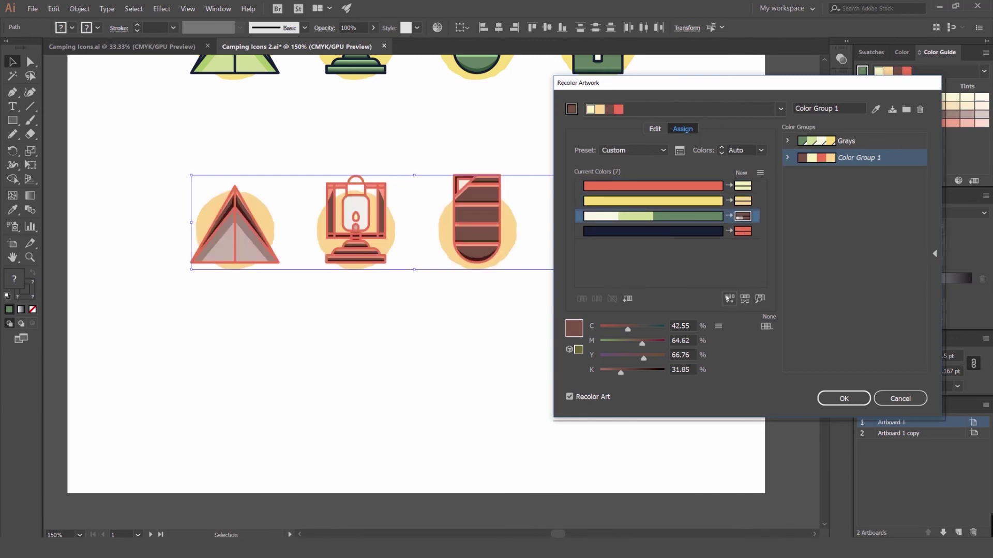
click(727, 300)
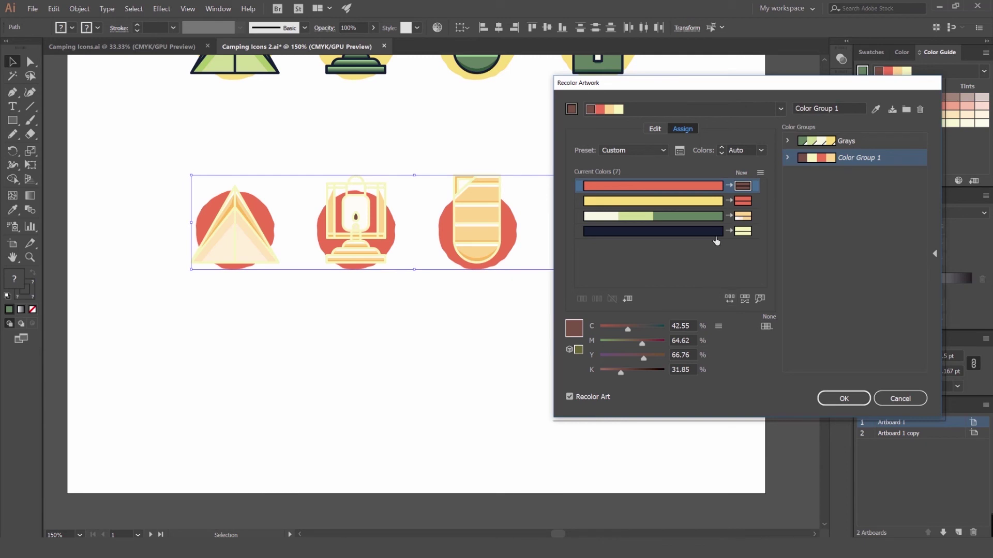
Rearrange the new colors so brown replaces the navy outlines and peach replaces the yellow background circles
drag(743, 201, 743, 233)
click(744, 233)
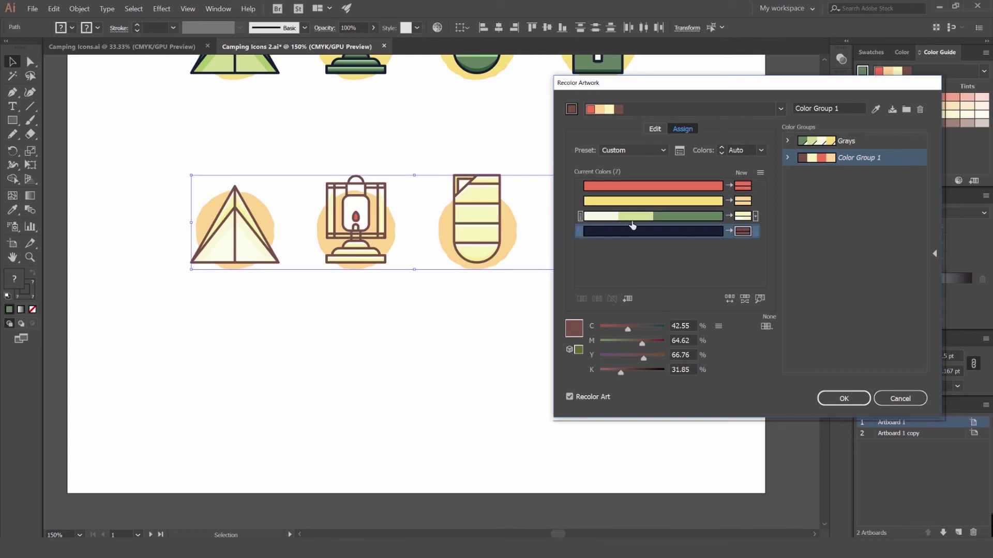
drag(724, 79, 718, 83)
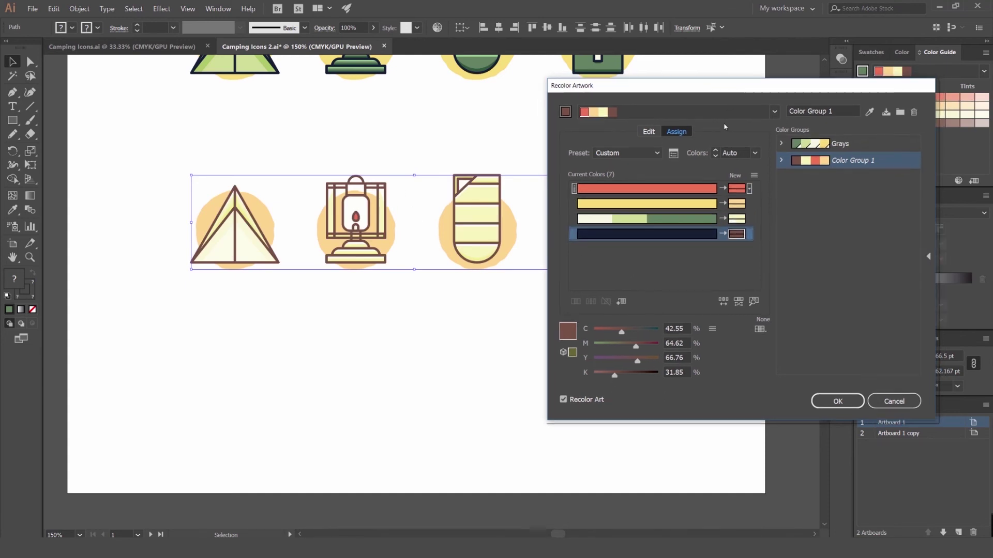
Darken the brown outline color by setting its K value to 90%, and compare the recolored icons with the original
double_click(675, 373)
text(70)
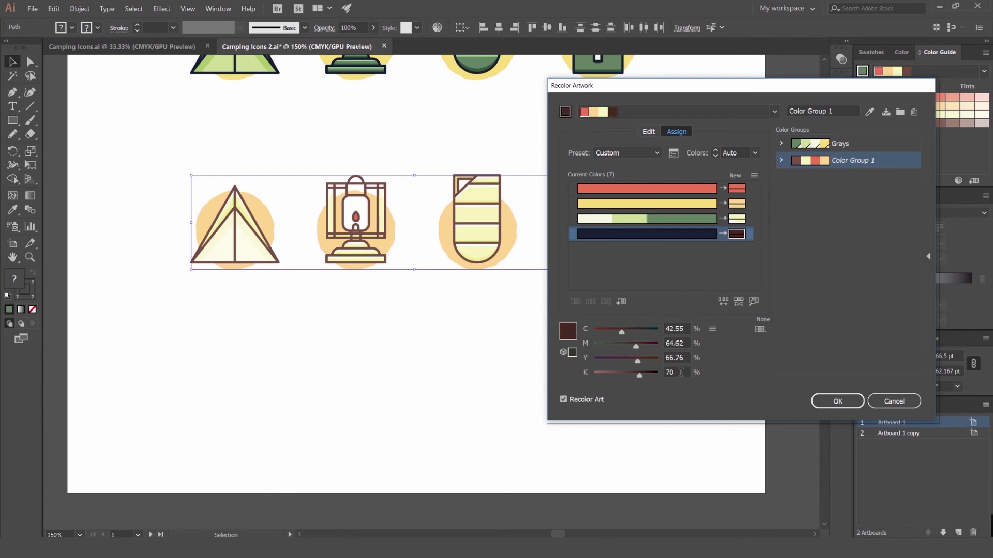
key(shift+Up)
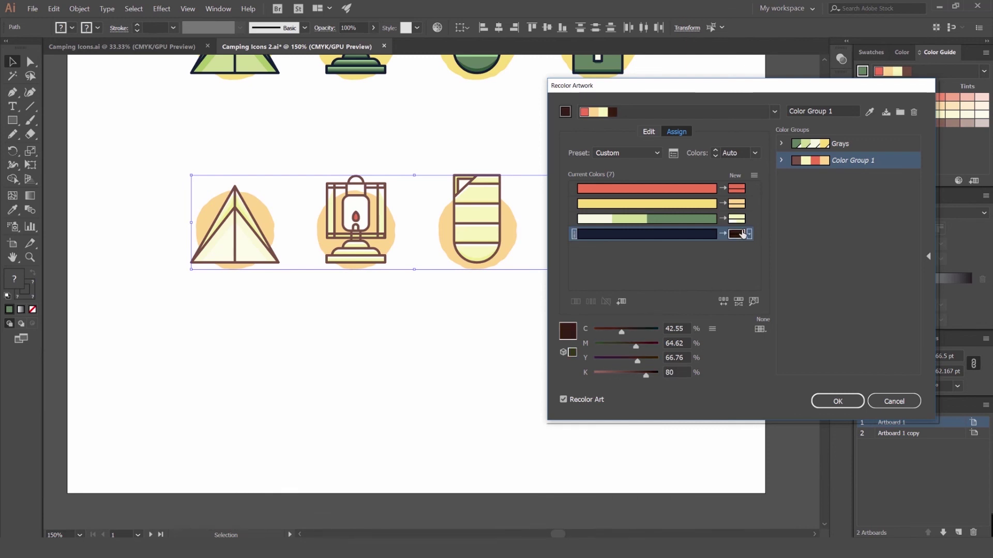
double_click(674, 372)
text(70)
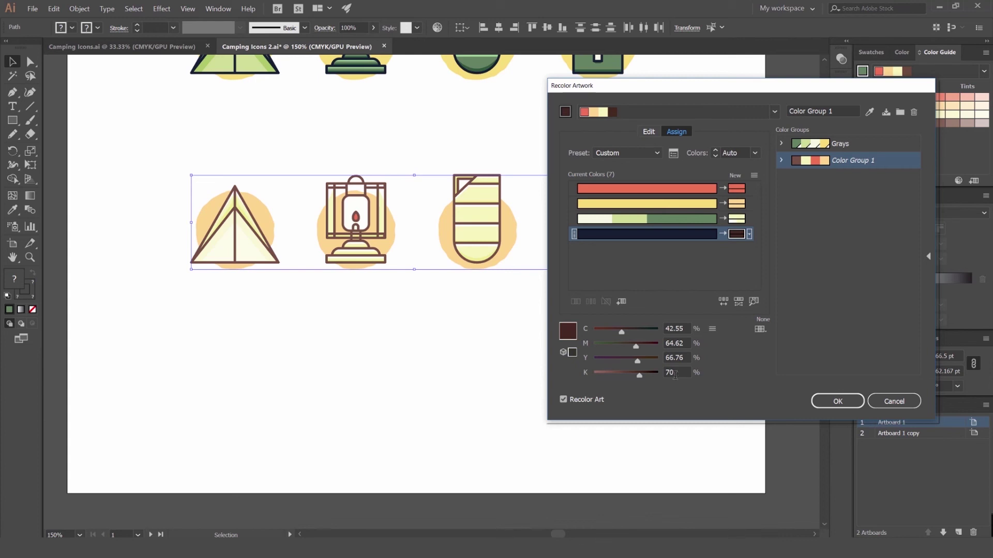
double_click(675, 372)
text(90)
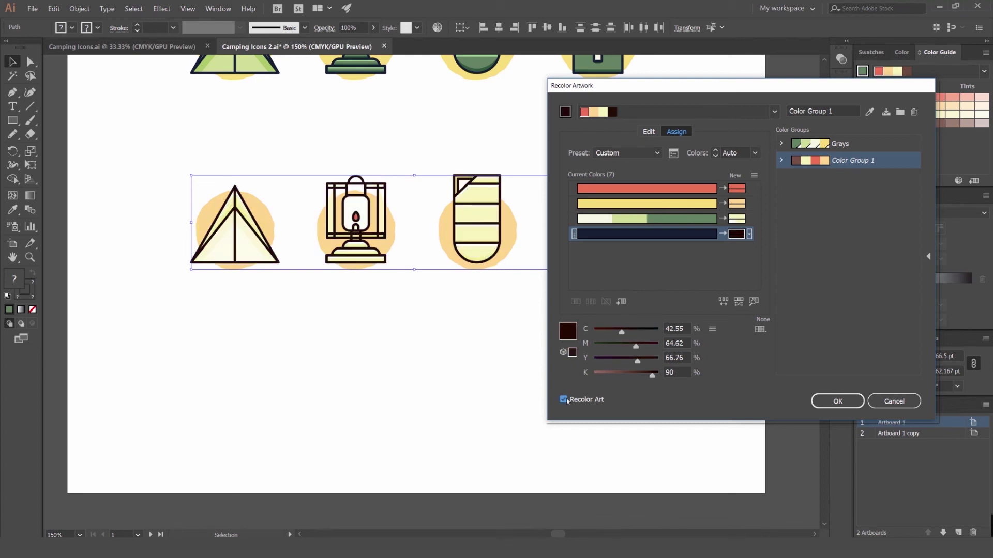
click(563, 400)
click(564, 401)
Swap the cream and red assignments so red replaces the greens, and apply the recolor without saving changes to Color Group 1
drag(736, 218, 738, 191)
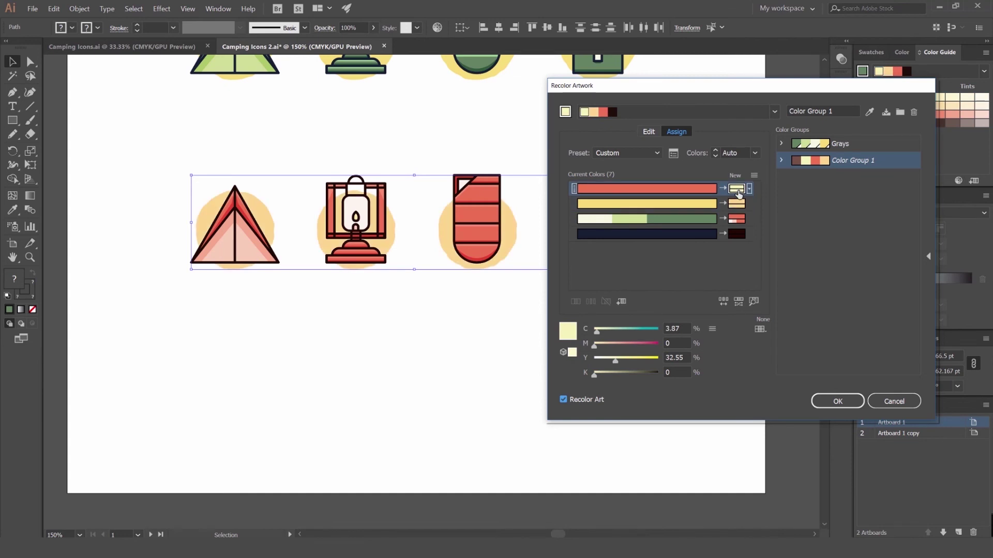
drag(662, 88, 581, 98)
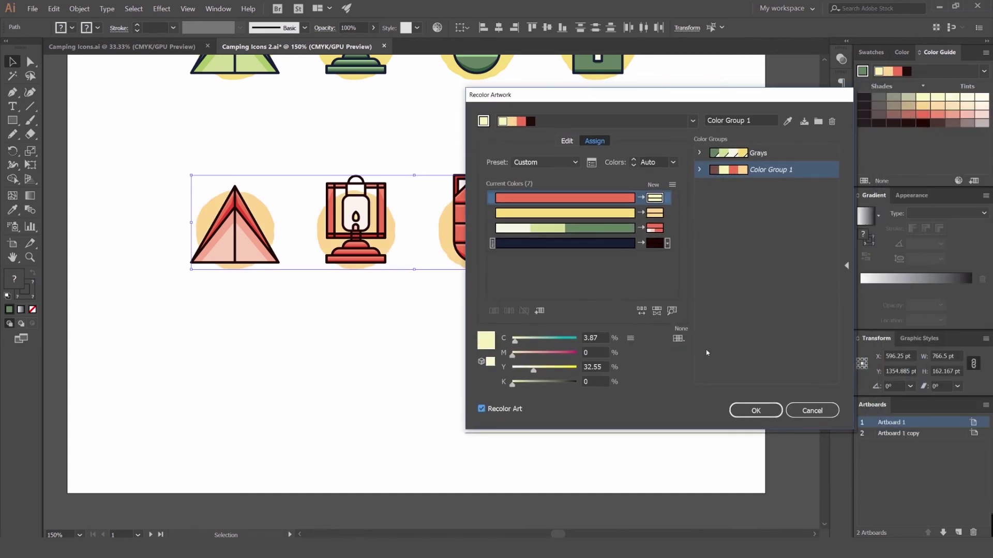
click(755, 412)
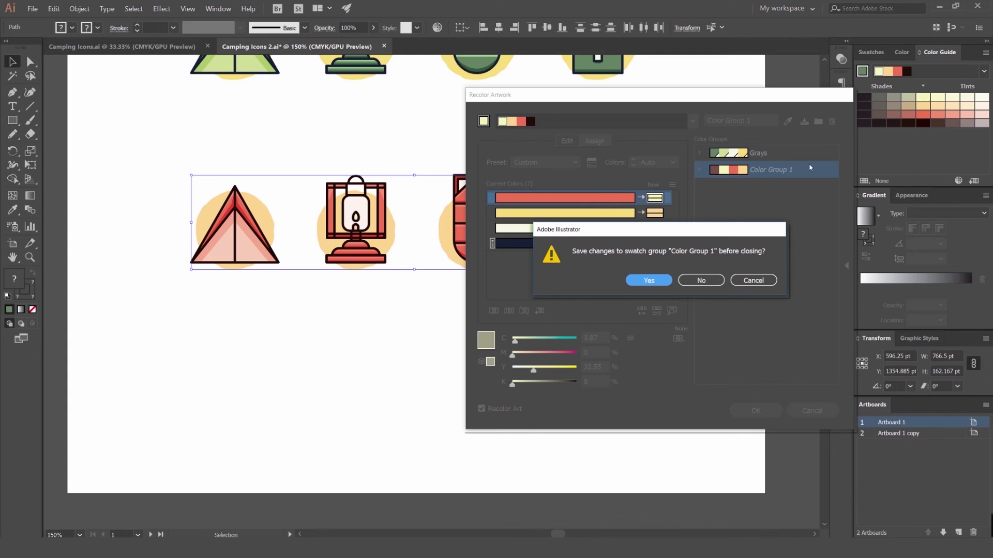
click(701, 280)
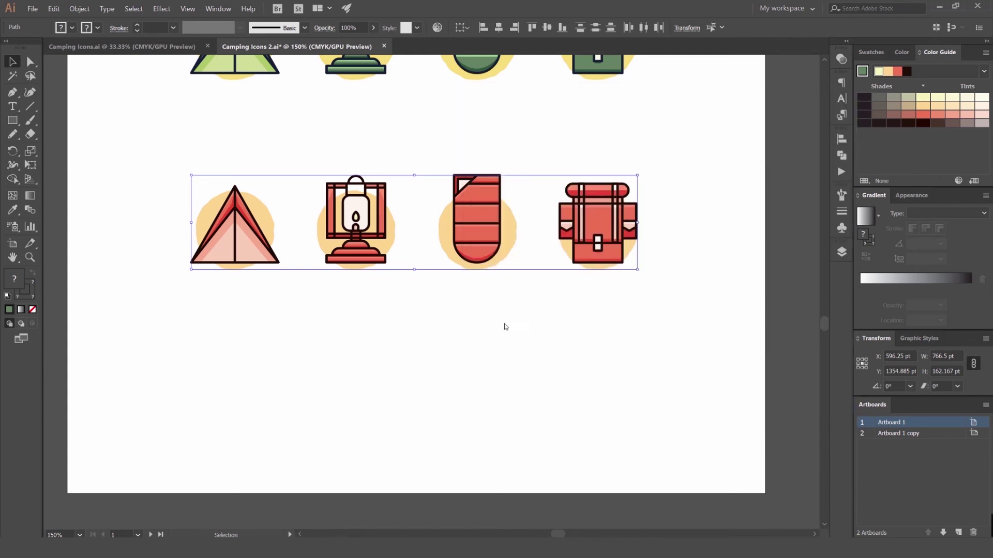
Deselect the recolored row and examine the red sleeping bag's and backpack's shading up close
click(505, 327)
scroll(504, 327, down, 3)
scroll(488, 319, up, 4)
scroll(523, 200, up, 4)
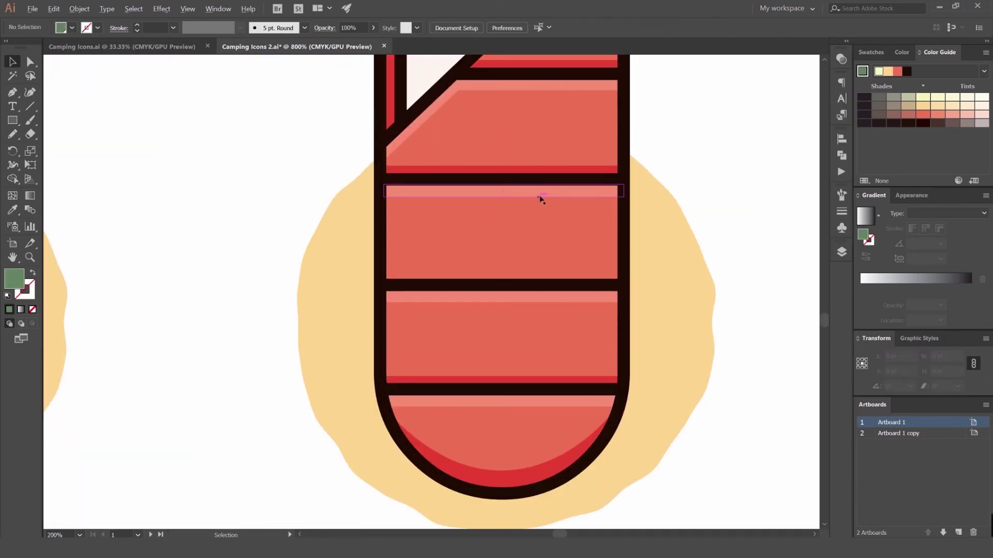
drag(539, 197, 473, 238)
key(ctrl+z)
click(724, 189)
drag(739, 193, 386, 208)
scroll(387, 208, down, 3)
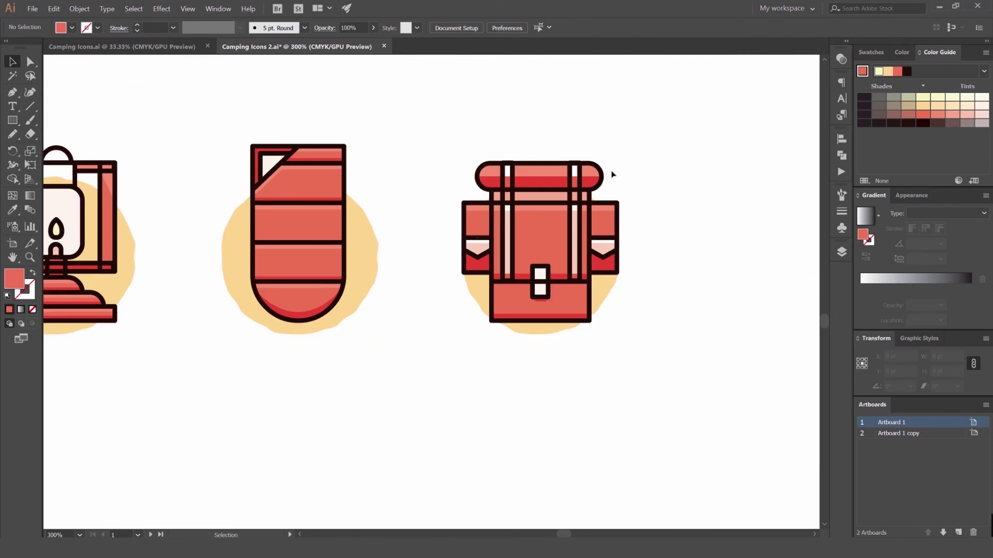
scroll(612, 176, down, 3)
click(539, 309)
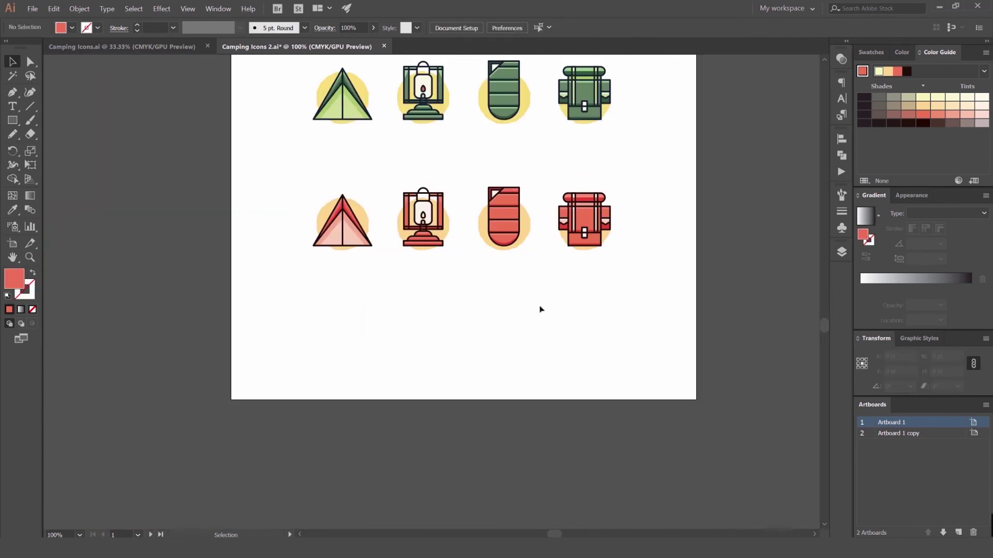
Compare the red icon row with the green row above it and show the document's color swatches again
scroll(442, 232, up, 2)
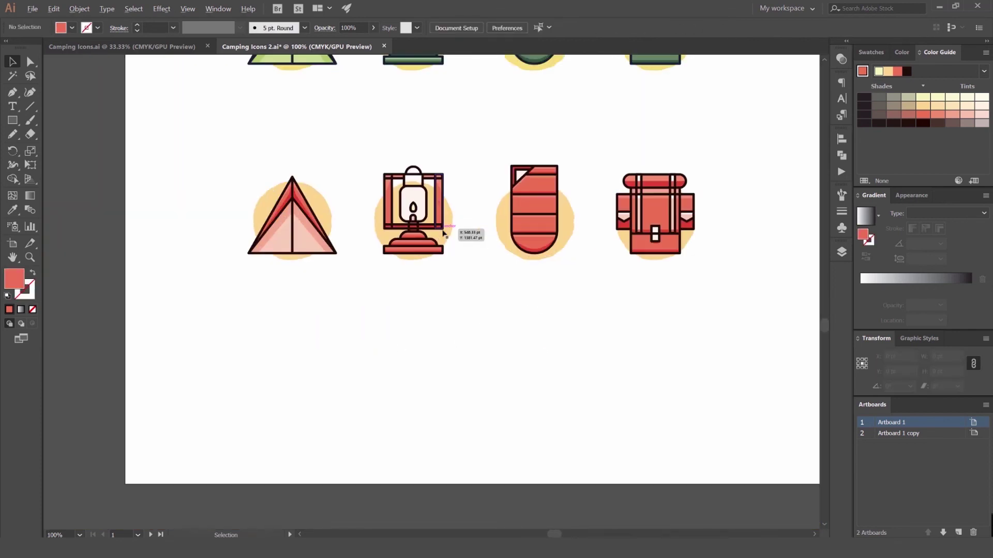
drag(494, 206, 525, 228)
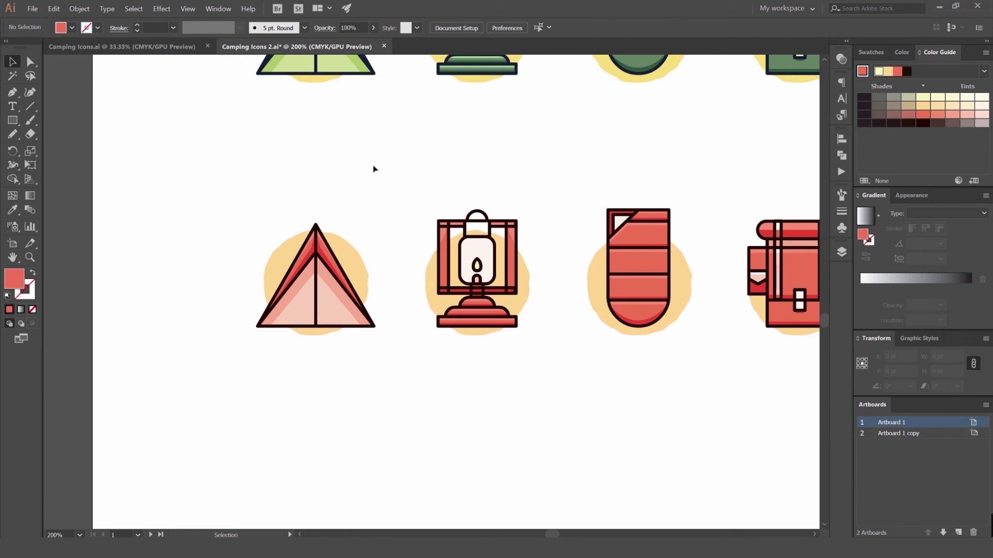
drag(692, 145, 536, 190)
scroll(567, 159, down, 1)
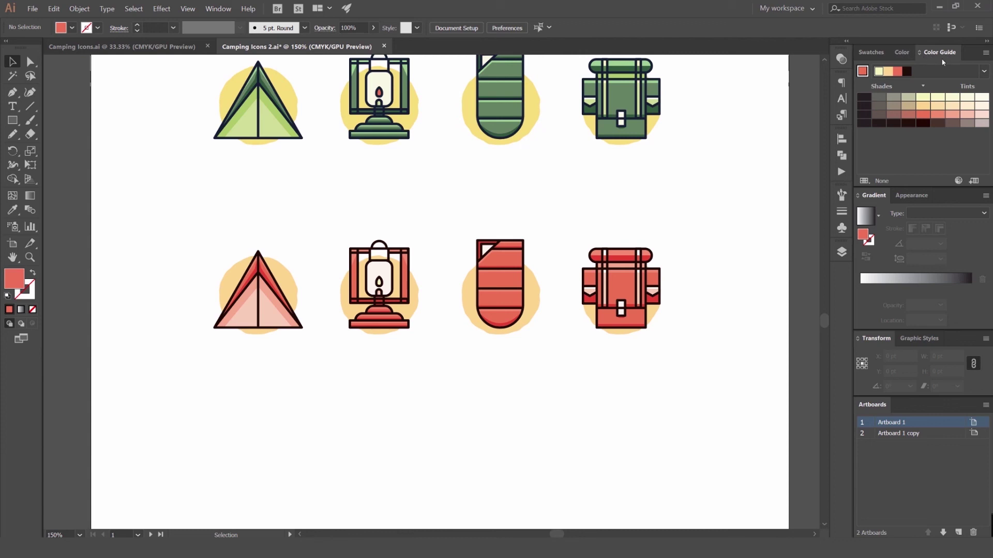
click(902, 52)
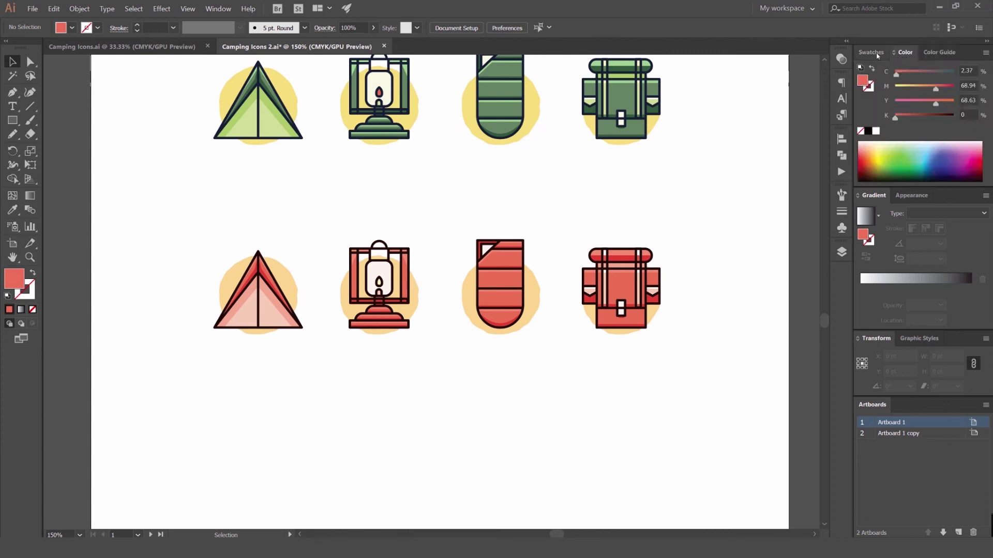
click(871, 53)
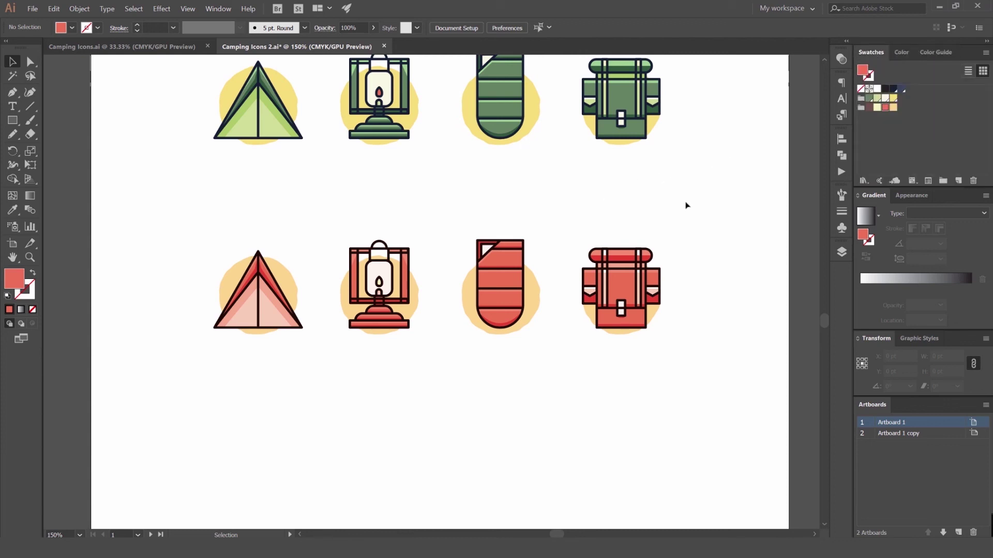